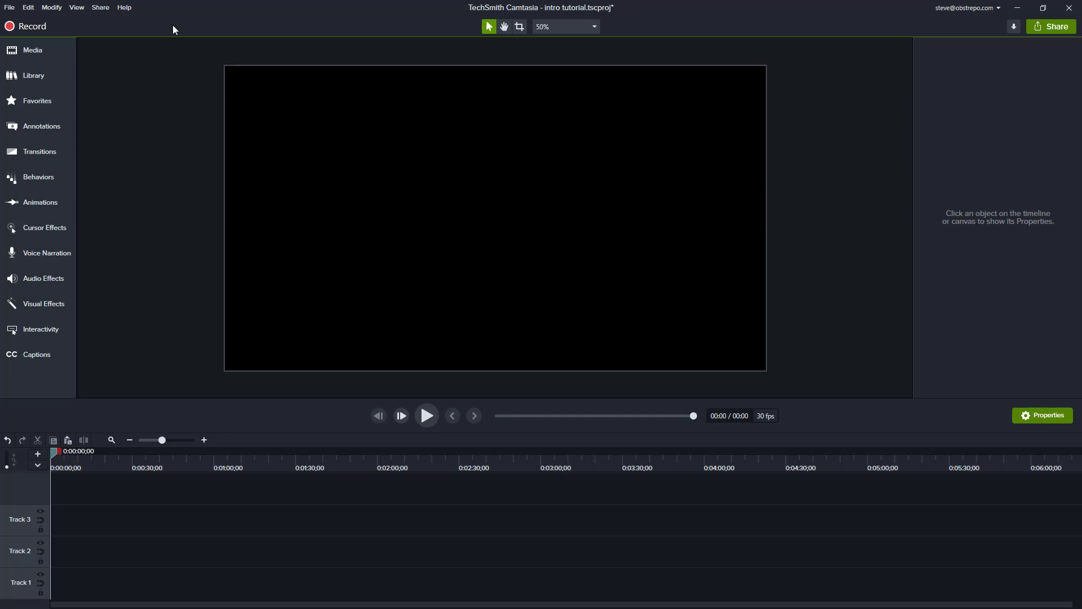
- Open the Camtasia 2020 library's Intros folder and select Simple Bright Title 3
left_click(33, 76)
left_click(134, 67)
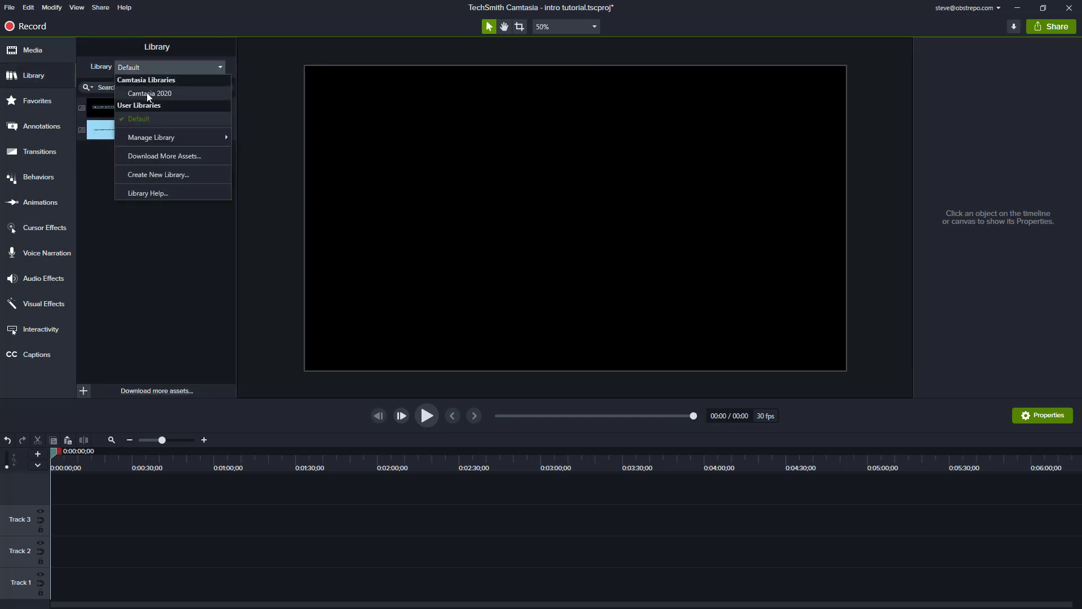
left_click(148, 93)
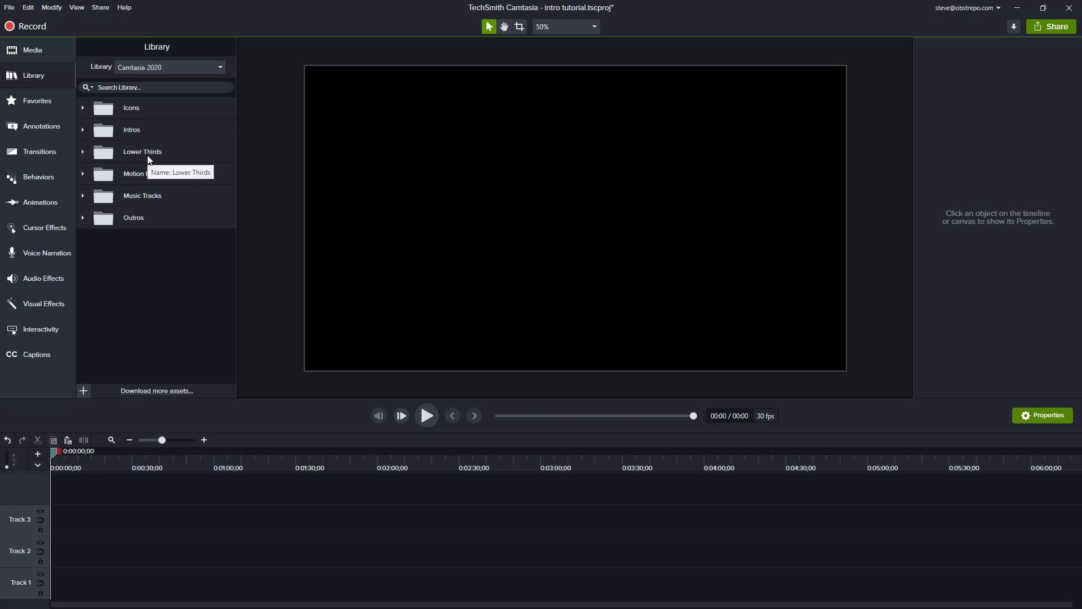
left_click(83, 129)
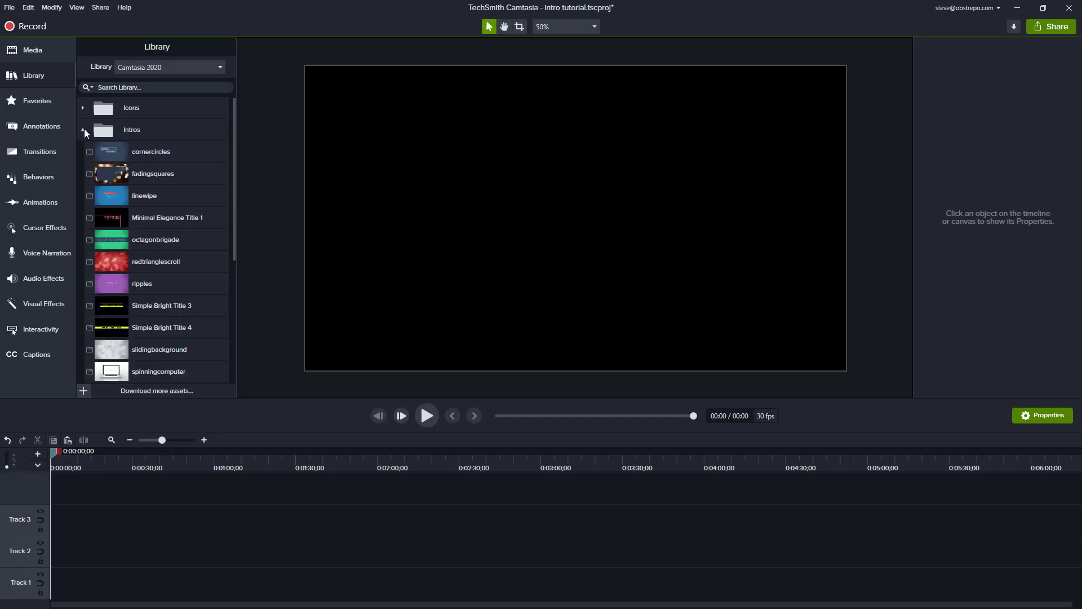
scroll(152, 180, "down", 1)
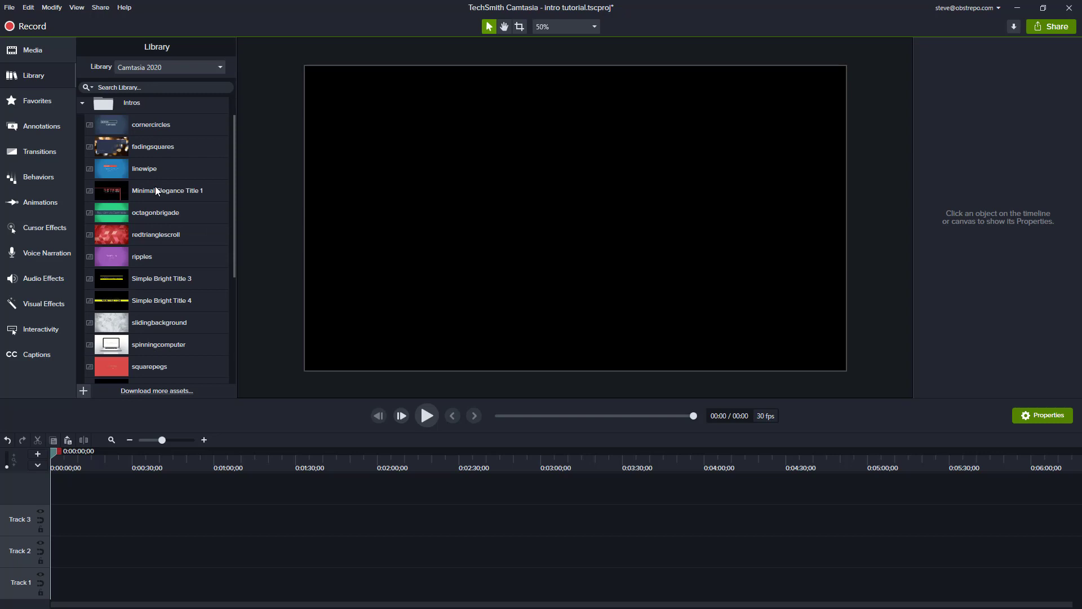
scroll(156, 188, "down", 1)
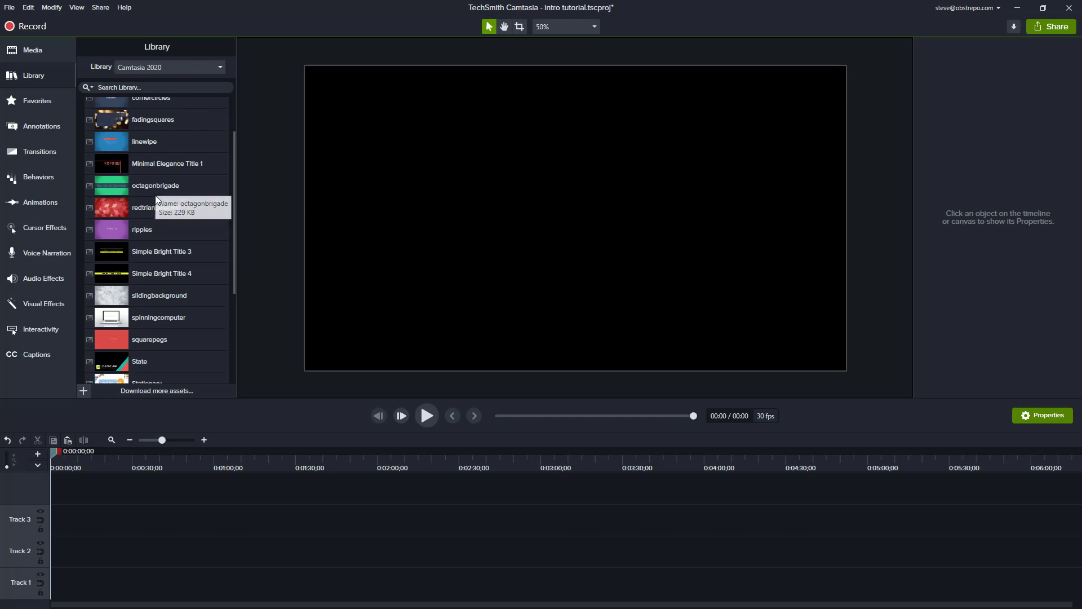
left_click(157, 257)
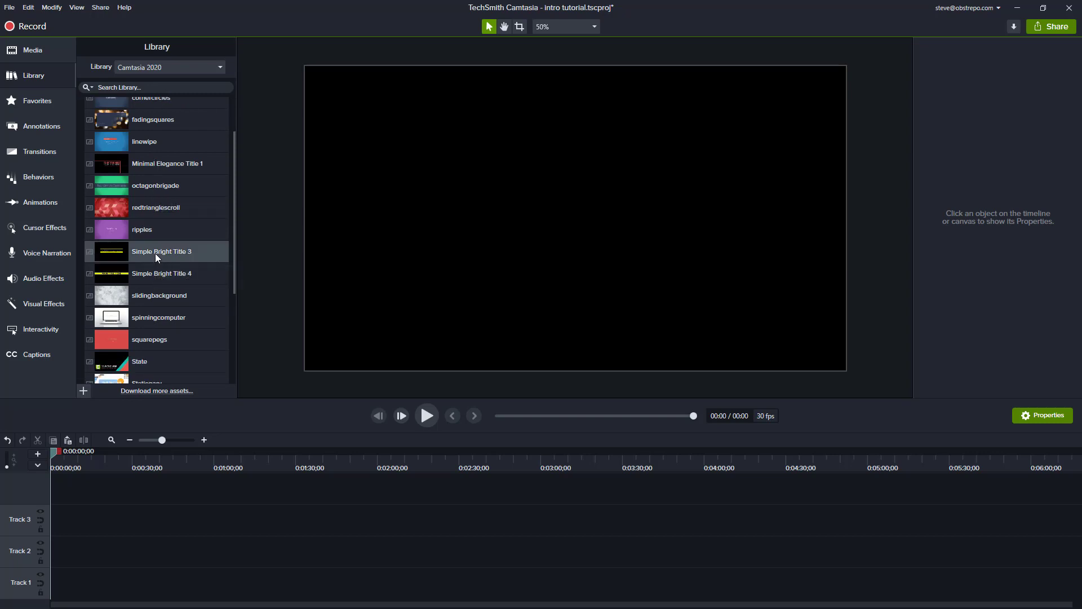
- Place Simple Bright Title 3 at the start of Track 1, zoom in and play it back
left_click_drag(156, 254, 62, 589)
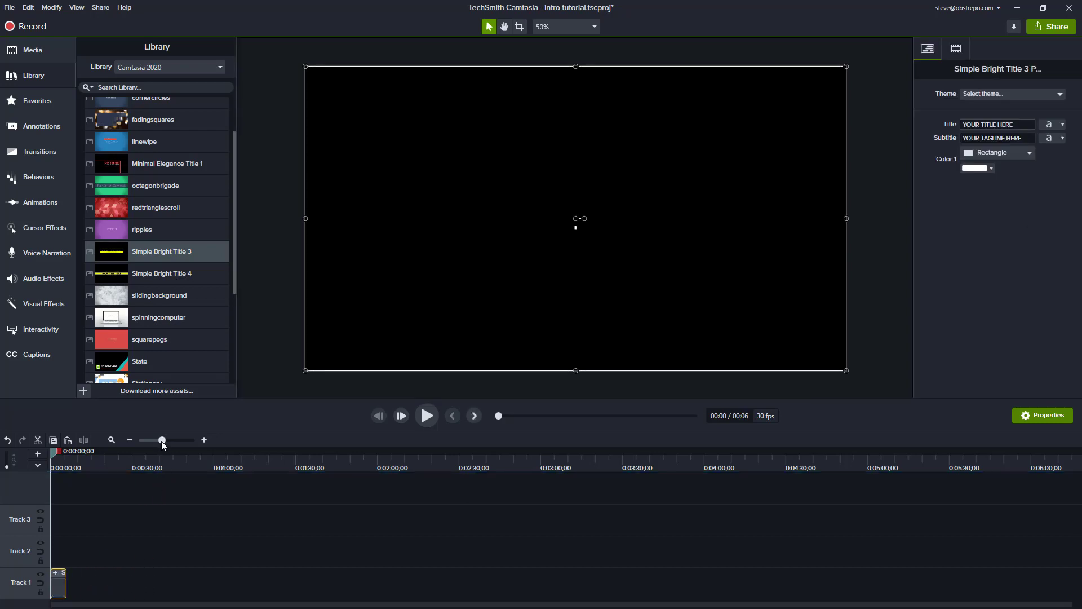
left_click_drag(162, 440, 180, 441)
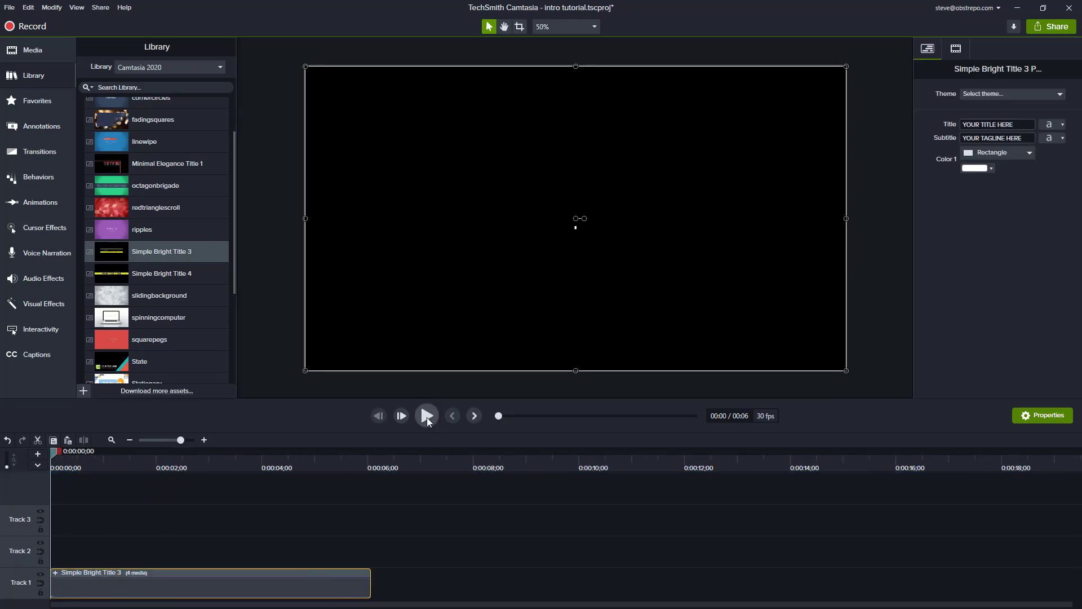
left_click(427, 416)
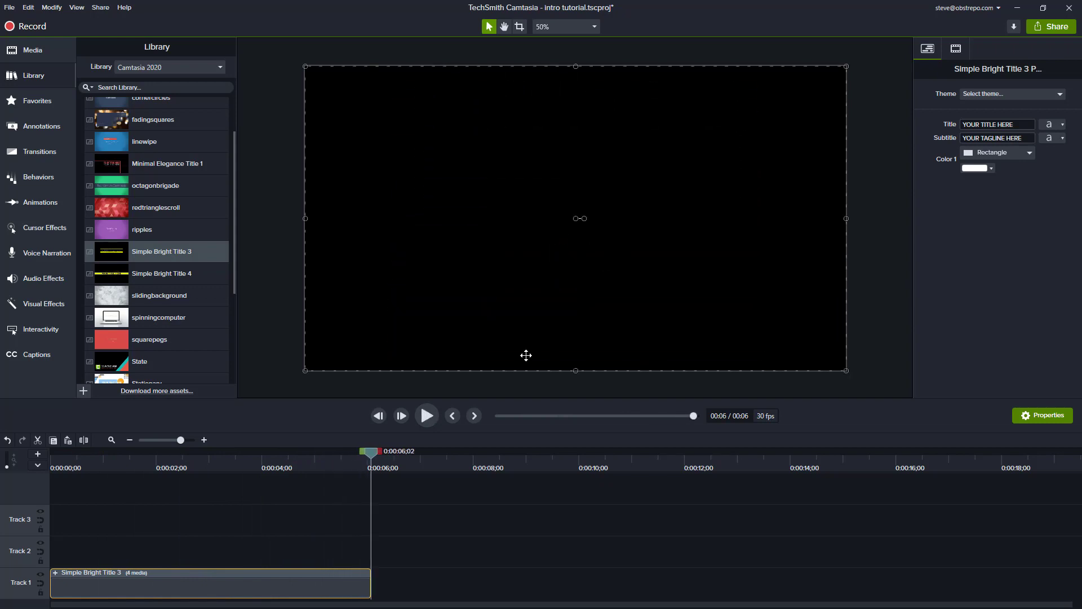
left_click_drag(369, 458, 208, 472)
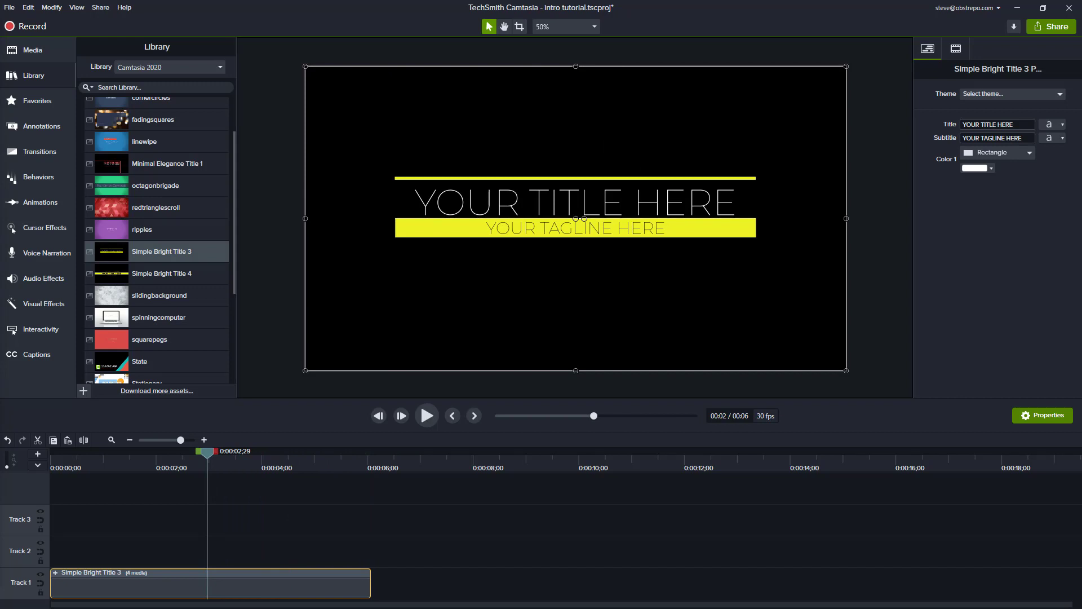
- Change the title to 'Unprecedented Profits' and the subtitle to 'Make Money Online in Unprecedented Times'
left_click(1009, 125)
type("Unprecedented Profits")
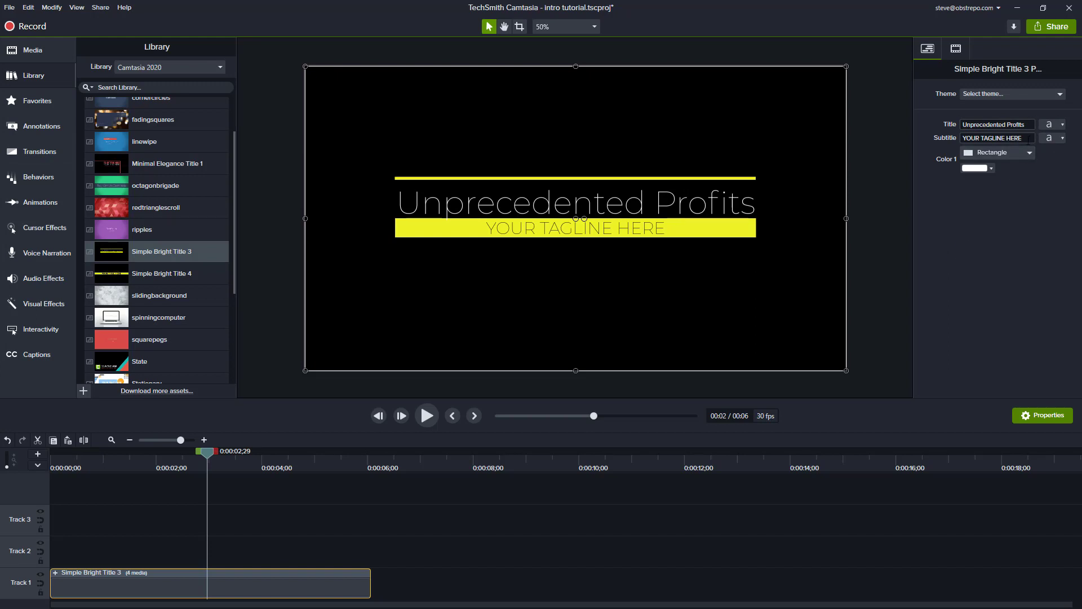
left_click(991, 139)
left_click_drag(991, 139, 1023, 140)
type("Make Money Online in Unprecedented Times")
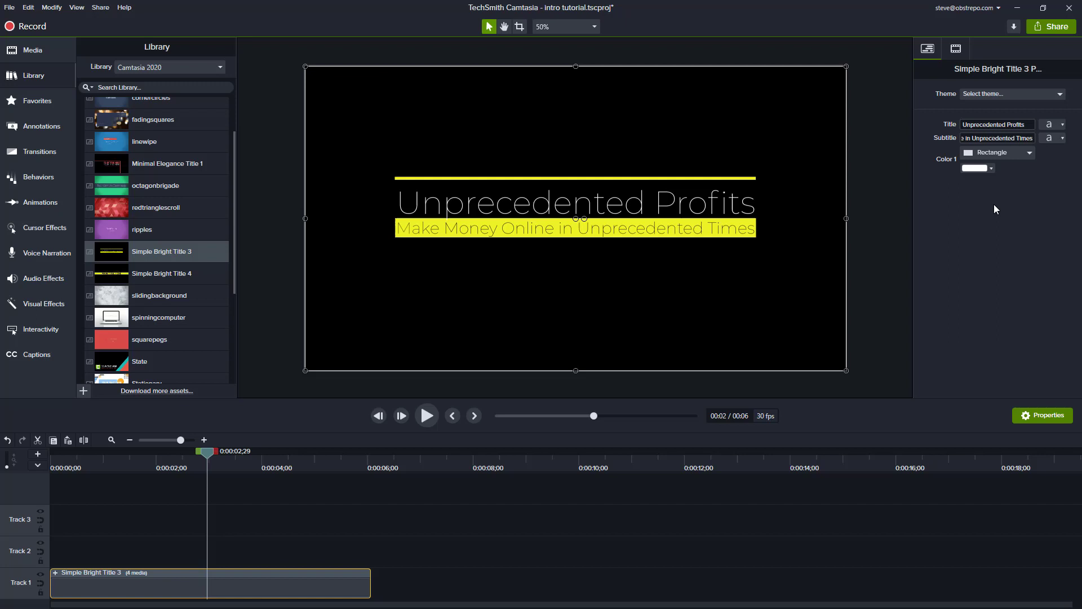
- Set Color 1 to blue and make the title font Bold
left_click(990, 168)
left_click(943, 204)
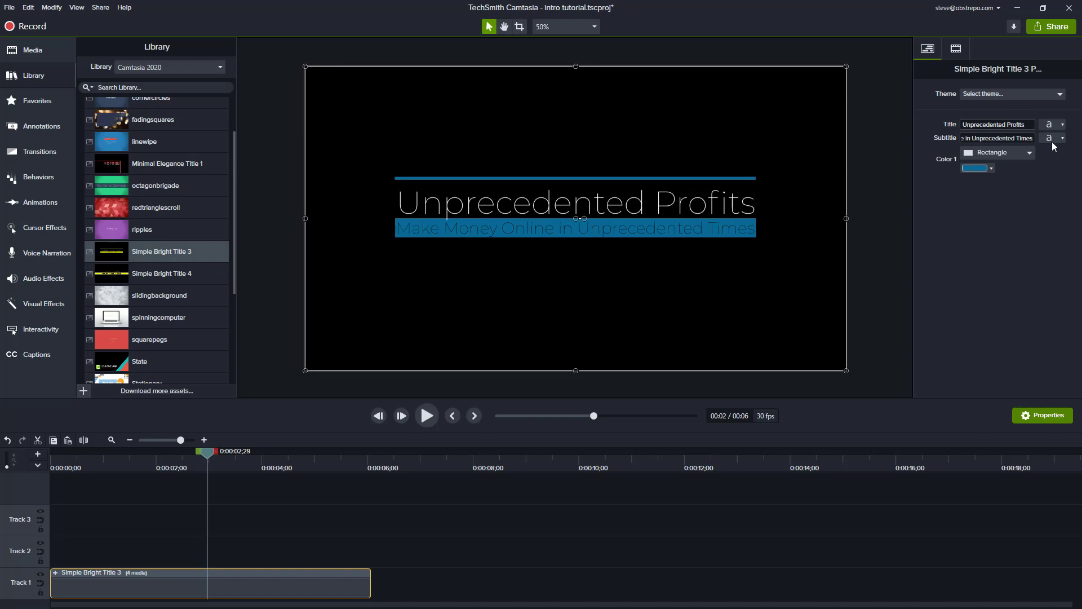
left_click(1051, 125)
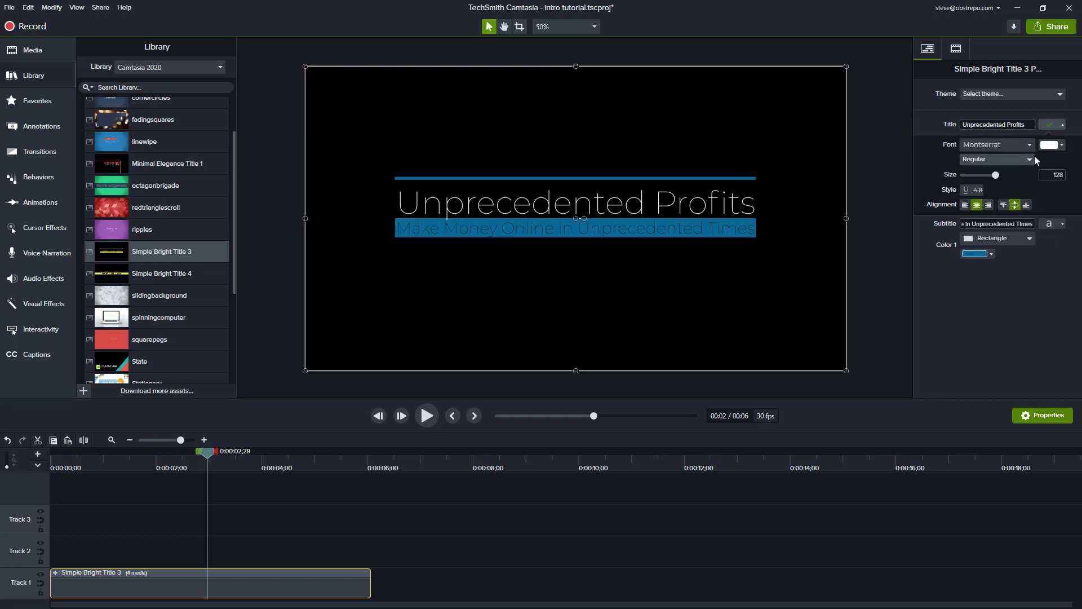
left_click(1007, 162)
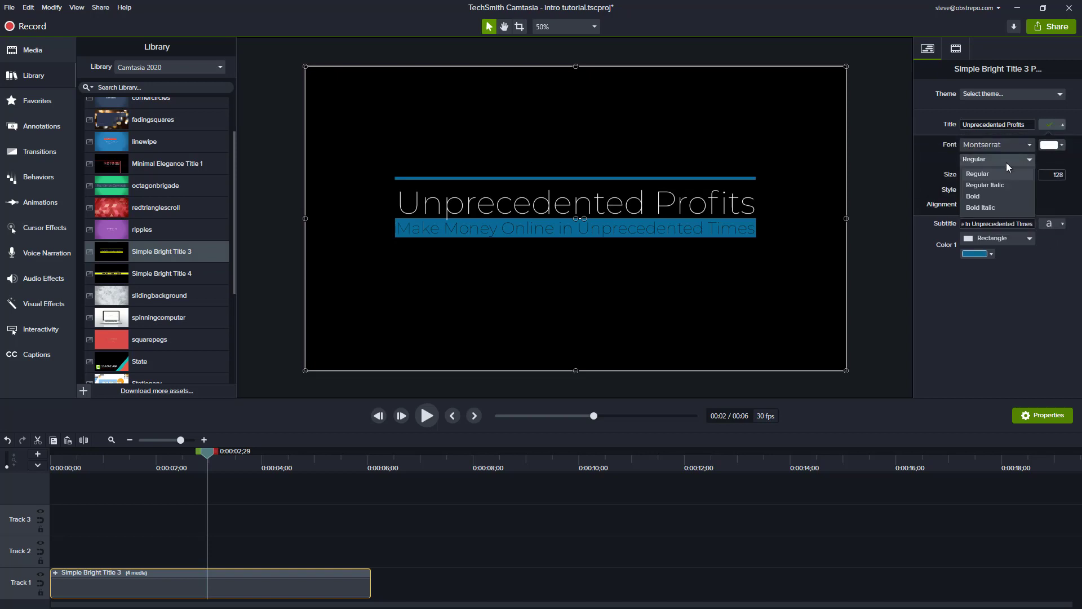
left_click(990, 193)
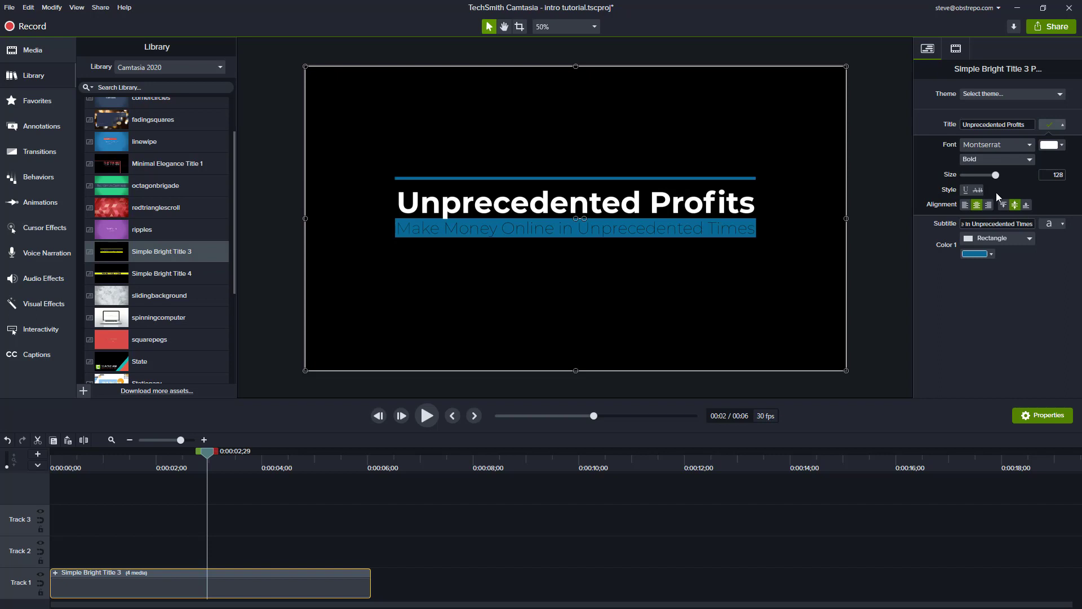
- Make the subtitle Bold, size 50 and white, then replay the intro from the start
left_click(1049, 225)
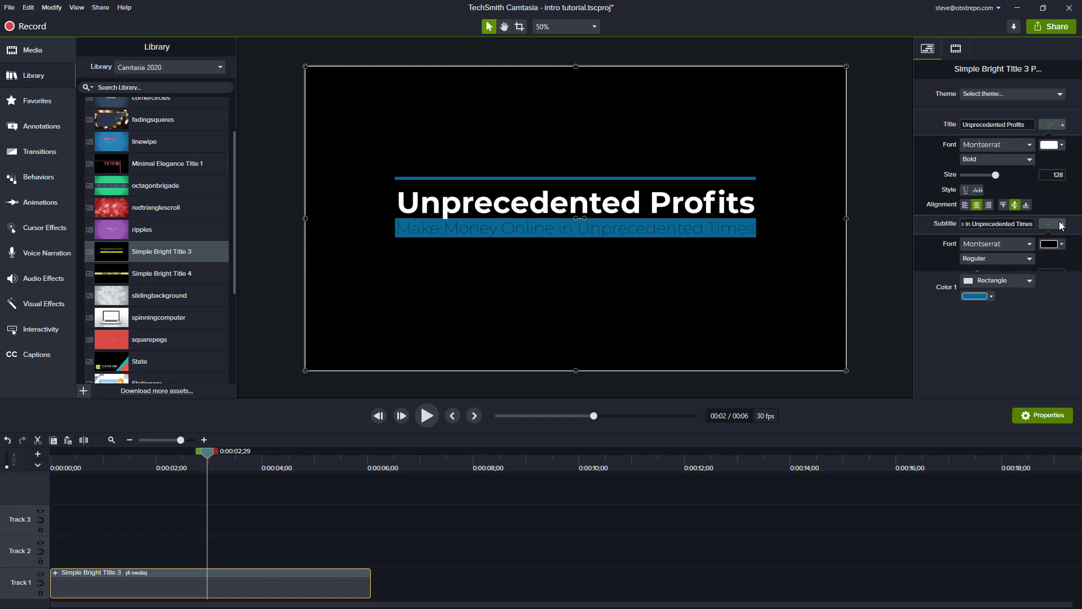
left_click(994, 262)
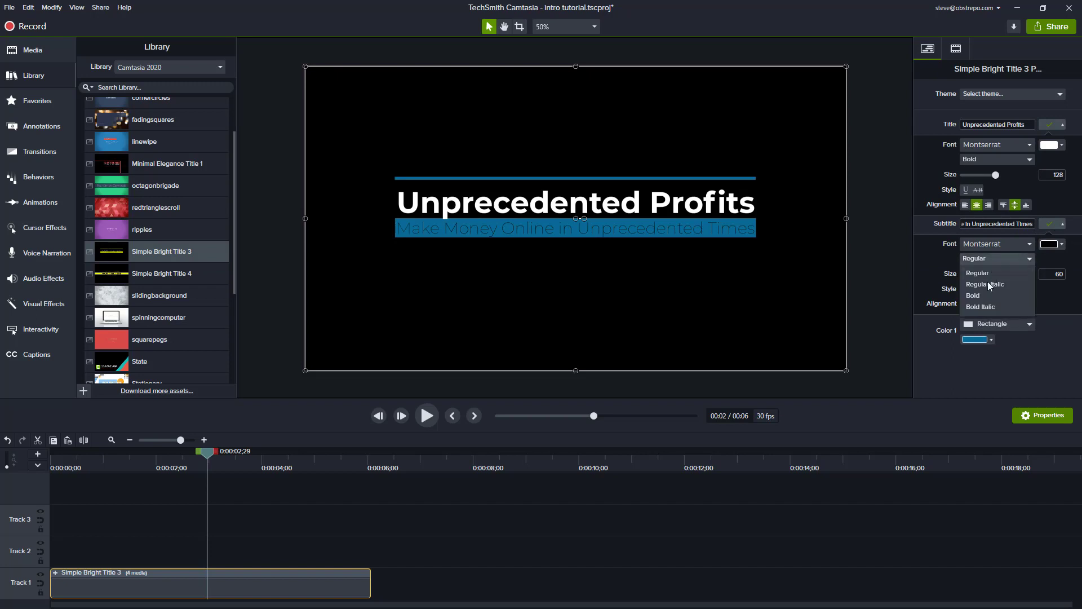
left_click(981, 293)
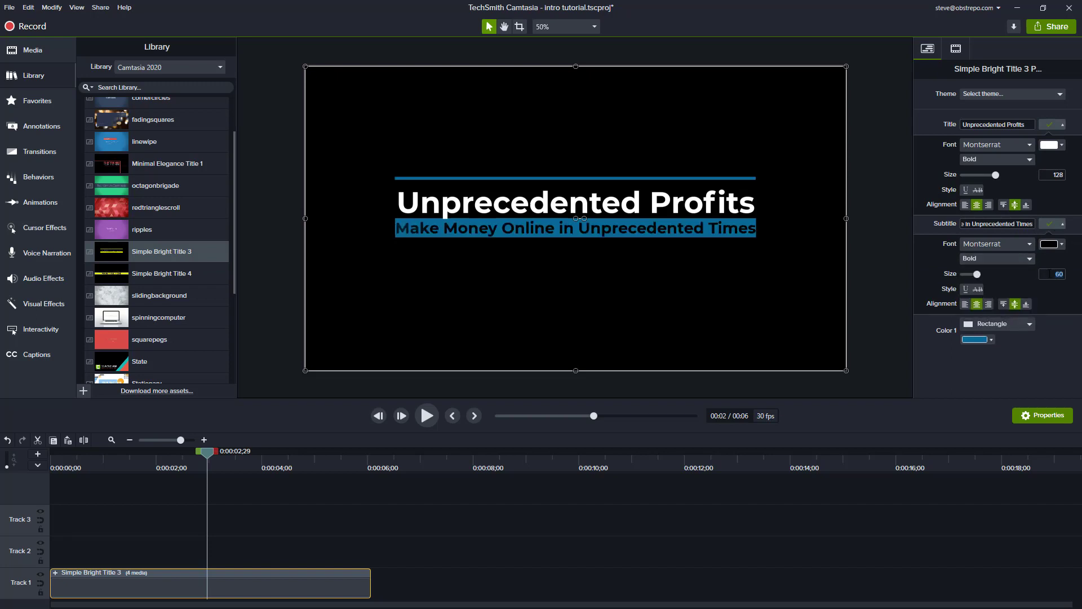
left_click(1051, 274)
type("50")
left_click(1050, 244)
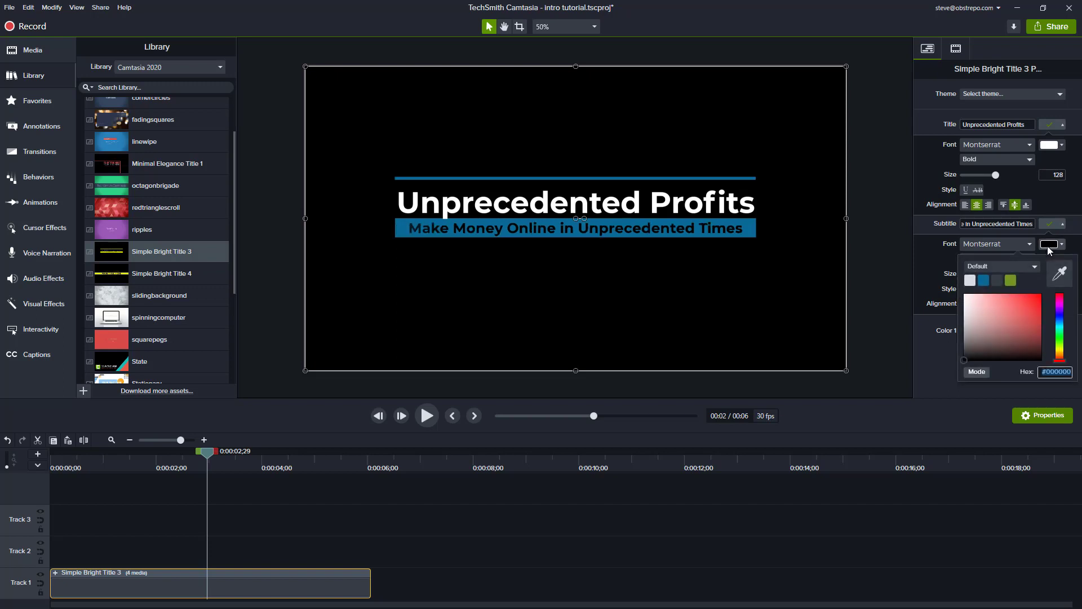
left_click(970, 281)
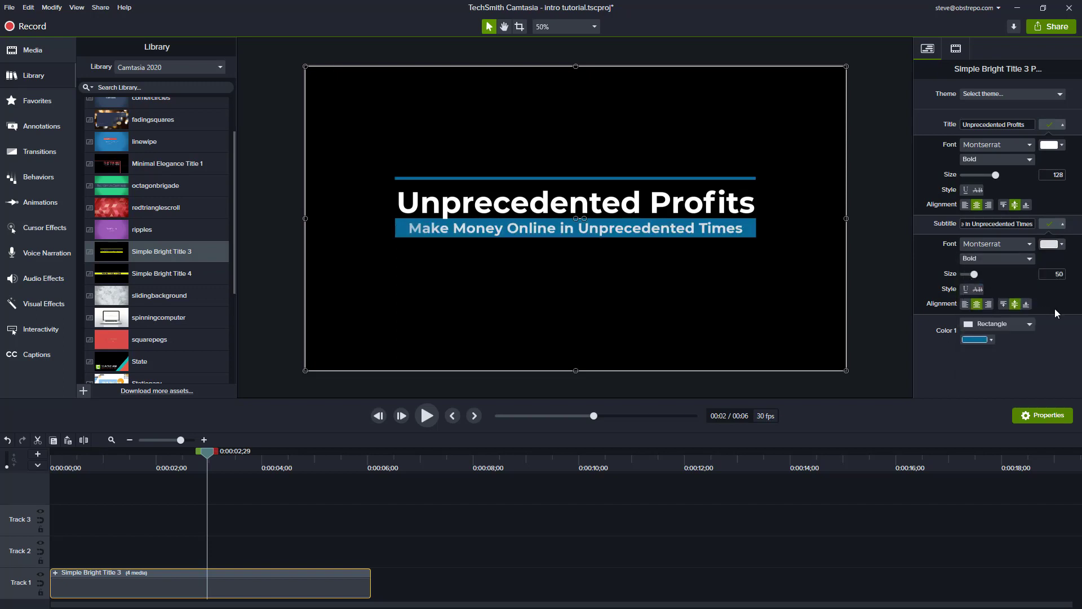
left_click(427, 417)
left_click(427, 417)
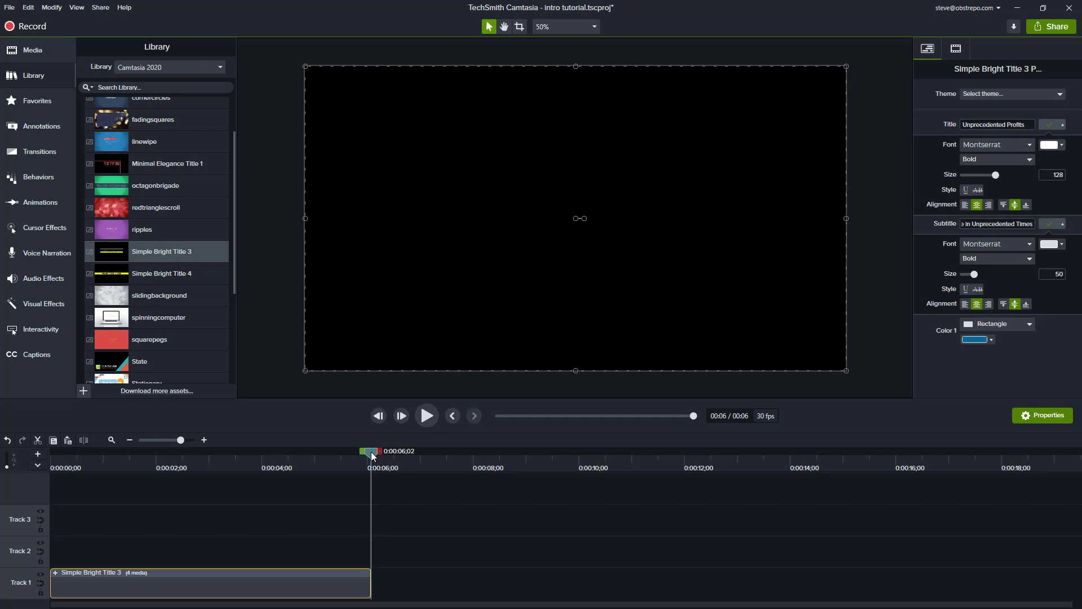
- Drag the Rec 08-11-20_002 video from the Media Bin onto Track 2 near 5 seconds
left_click_drag(373, 457, 305, 454)
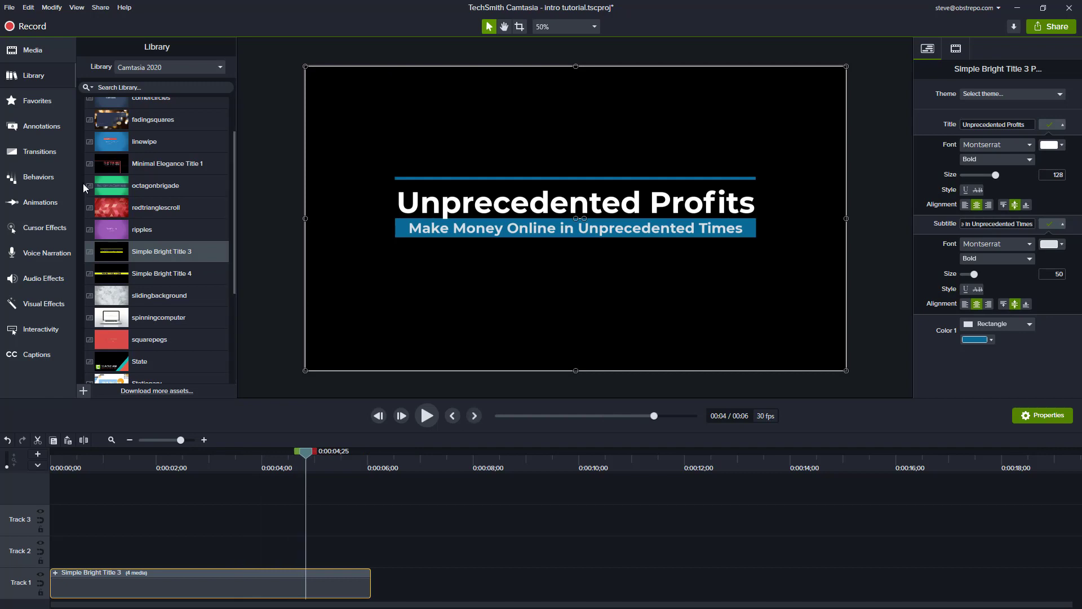
left_click(33, 52)
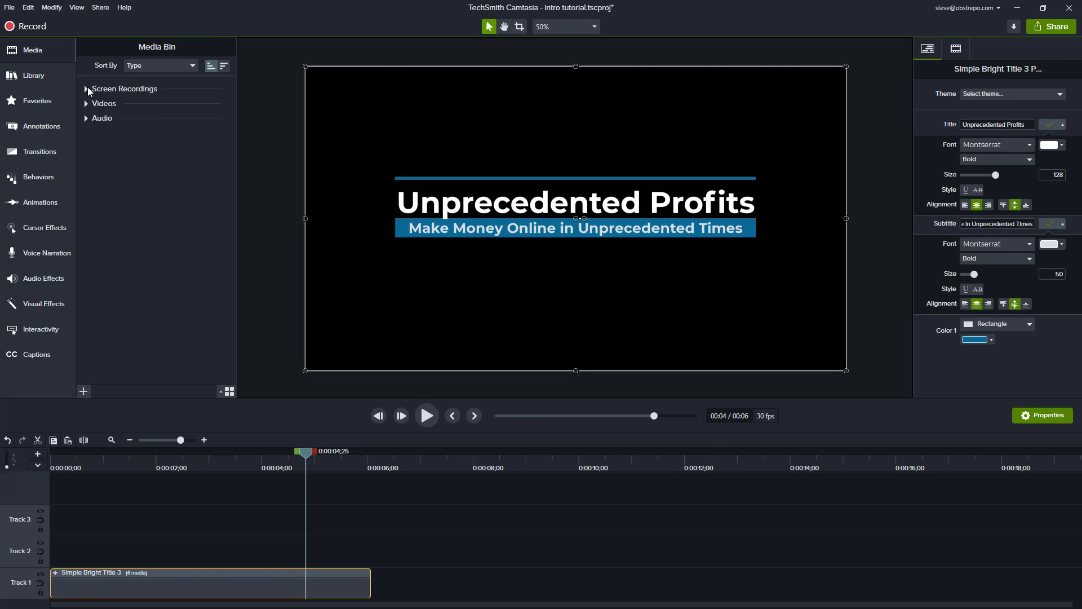
left_click(86, 103)
left_click_drag(117, 138, 321, 558)
left_click_drag(306, 453, 307, 485)
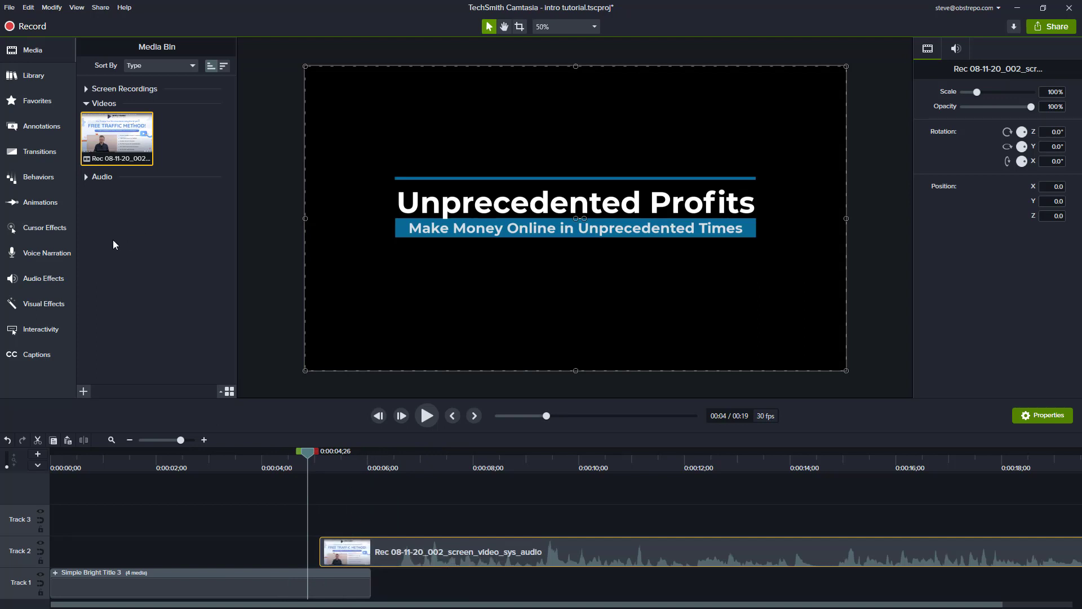
left_click(45, 202)
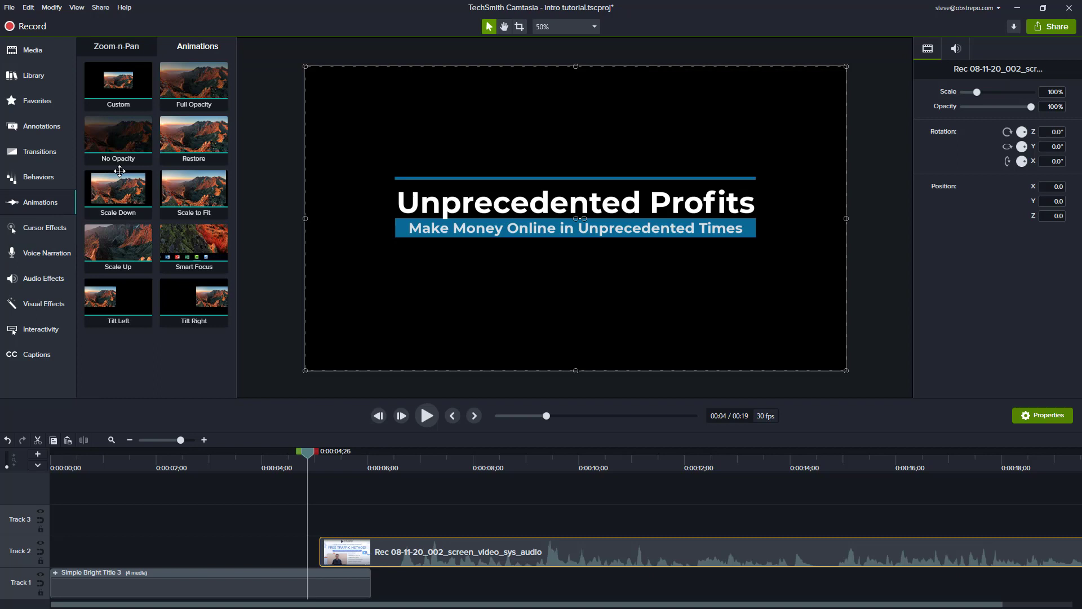
- Add a Scale Up animation to the recording, scaling from 1% at its start to 100%
left_click_drag(110, 248, 372, 555)
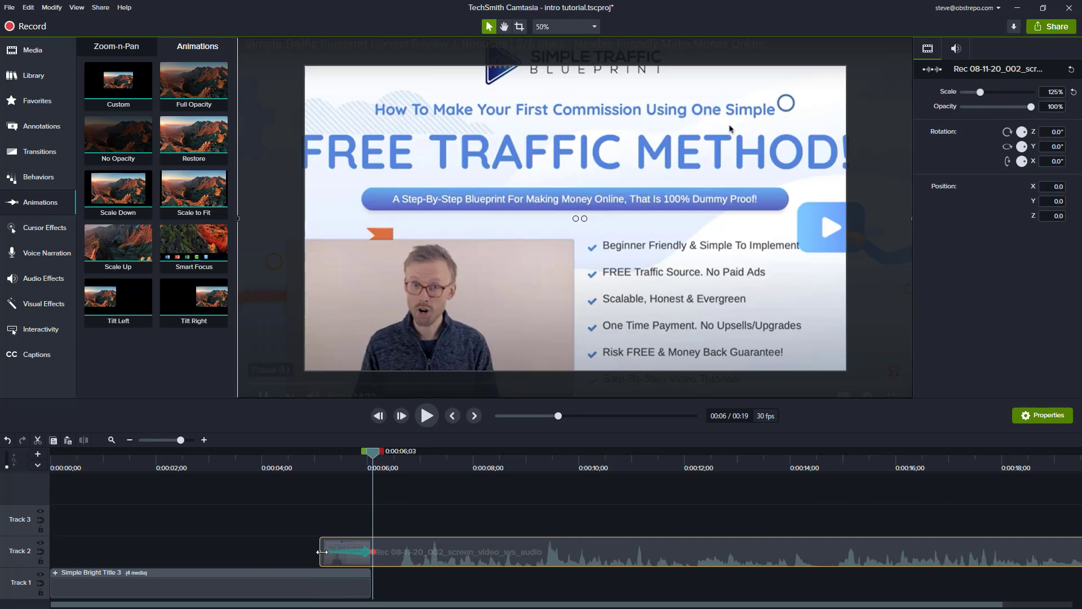
left_click(322, 552)
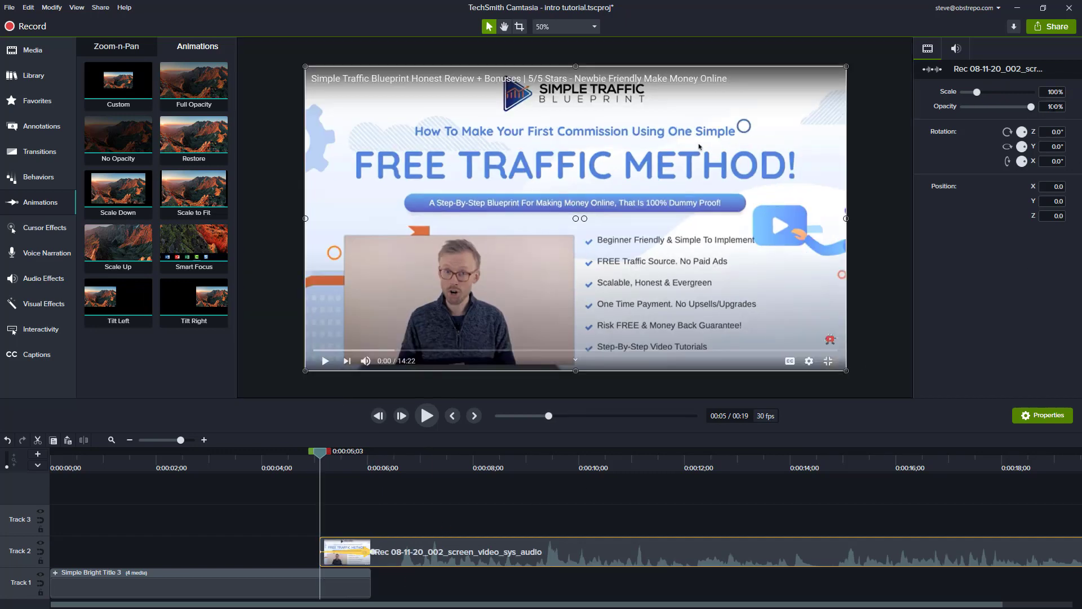
left_click(1053, 92)
type("1")
key("Tab")
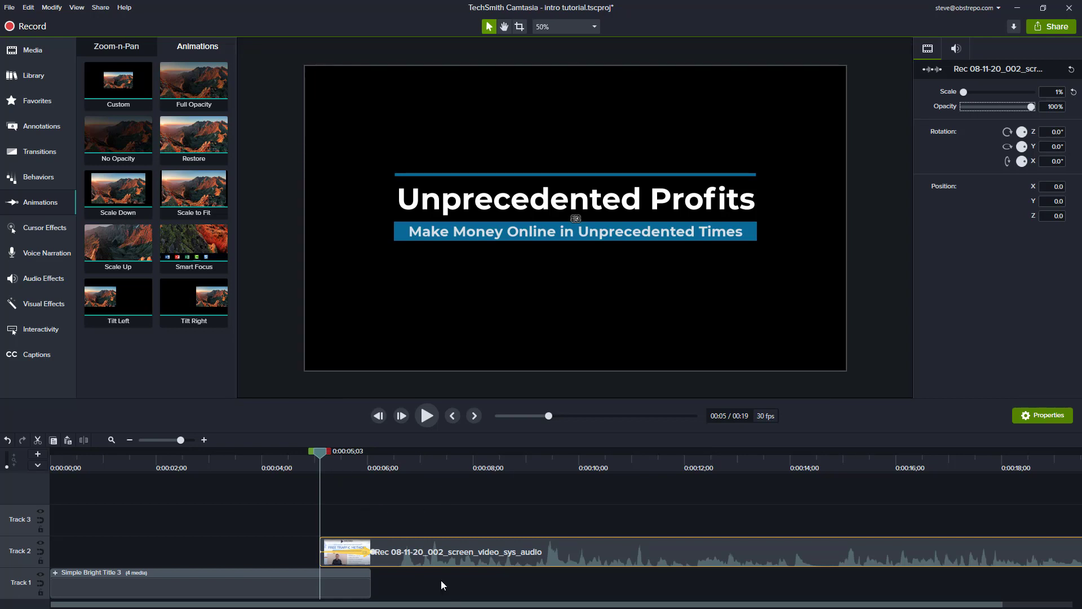
left_click(372, 551)
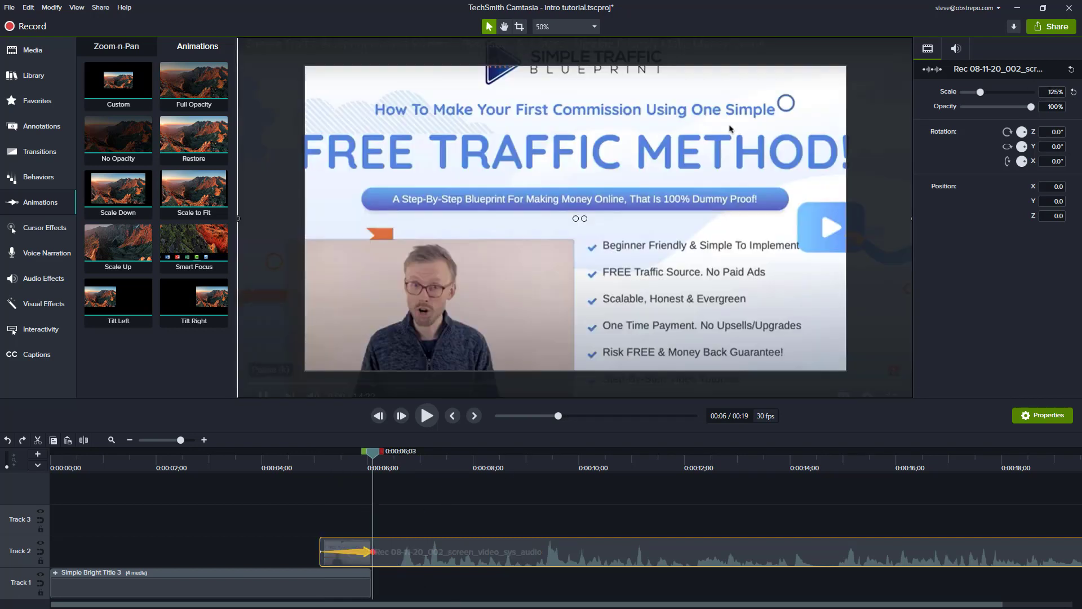
left_click(1052, 91)
type("100")
- Scrub and play through the zoom to review it over the title card
left_click_drag(372, 455, 63, 476)
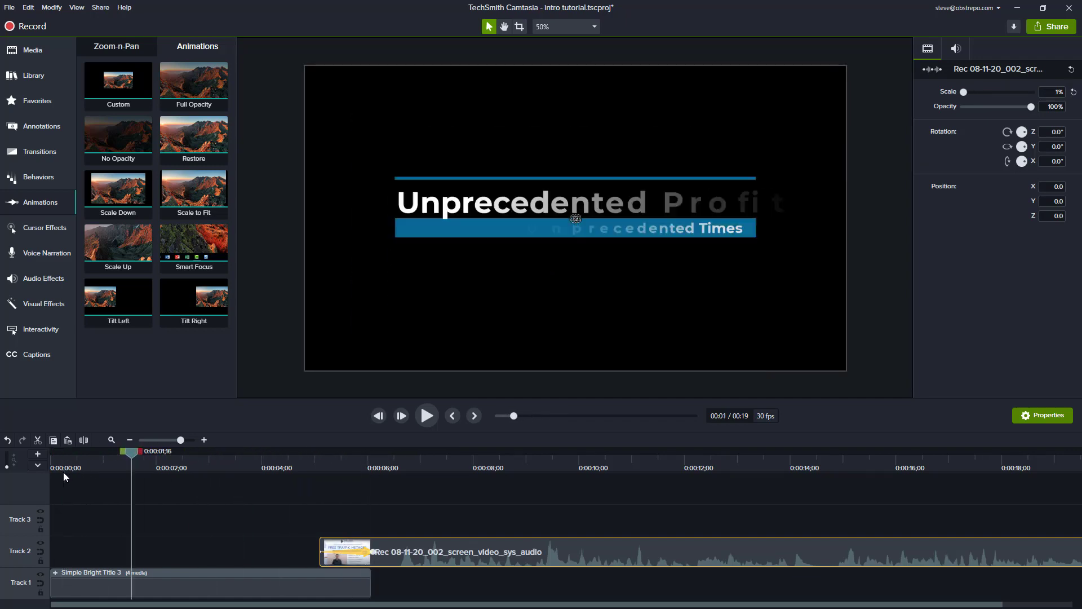
left_click(426, 417)
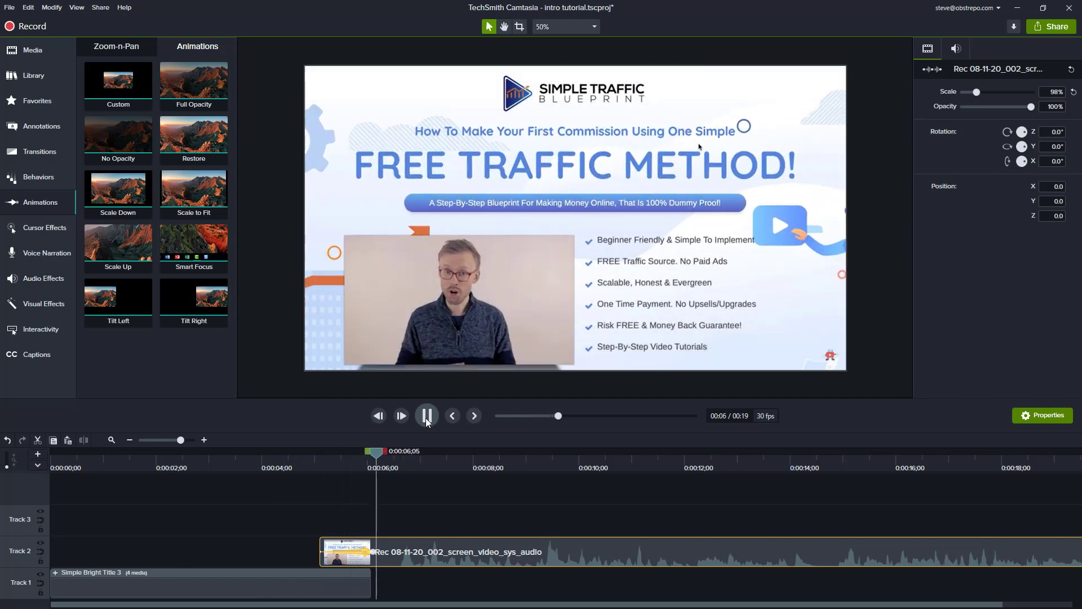
left_click(427, 419)
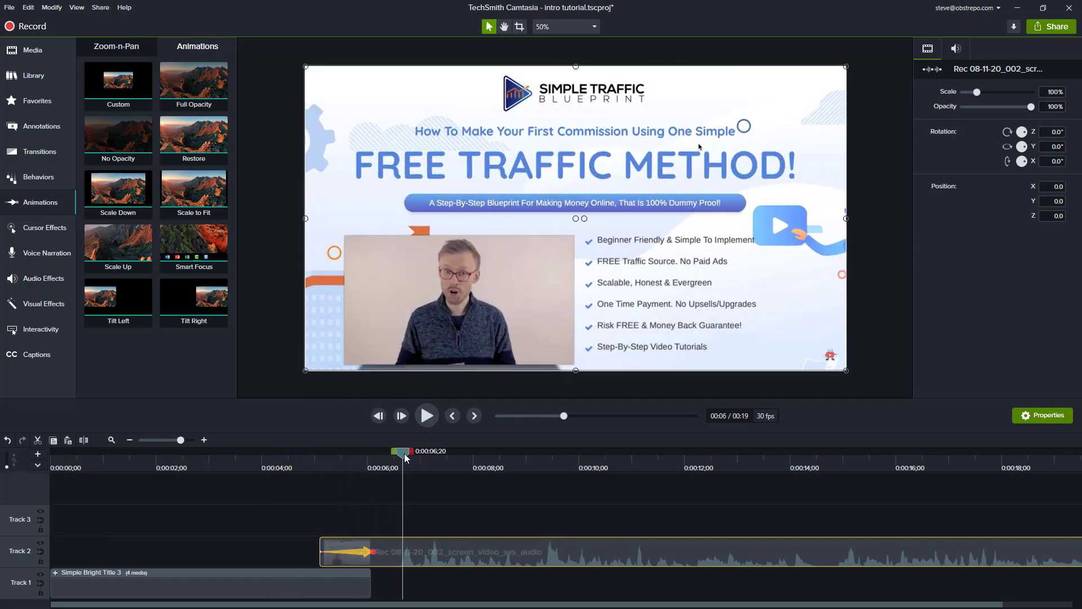
left_click_drag(403, 456, 332, 460)
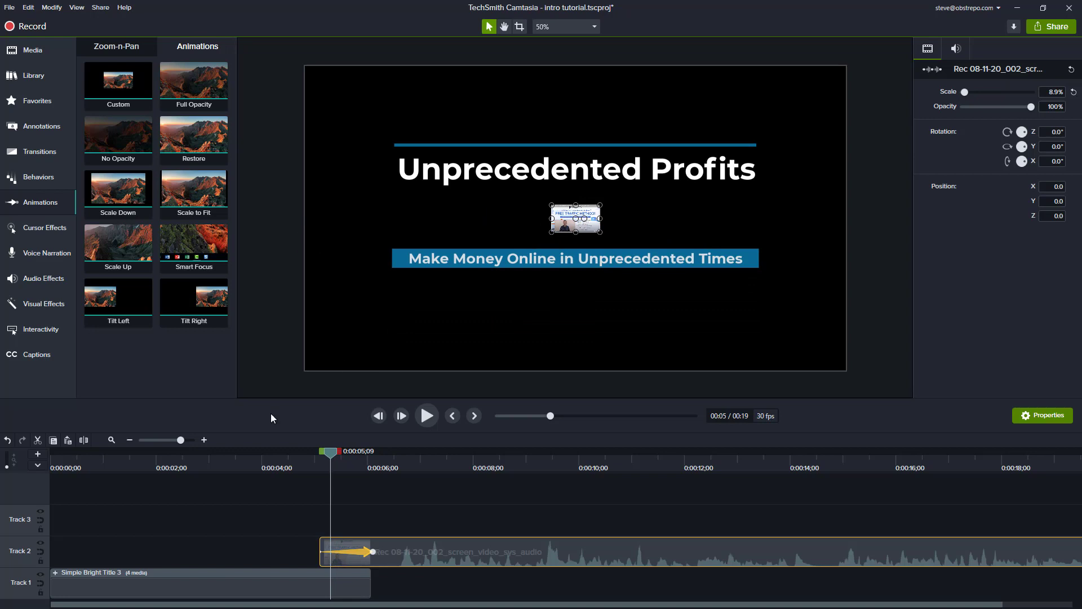
- Delete the Simple Bright Title 3 clip from Track 1 and open Download more assets from the Library
left_click(281, 580)
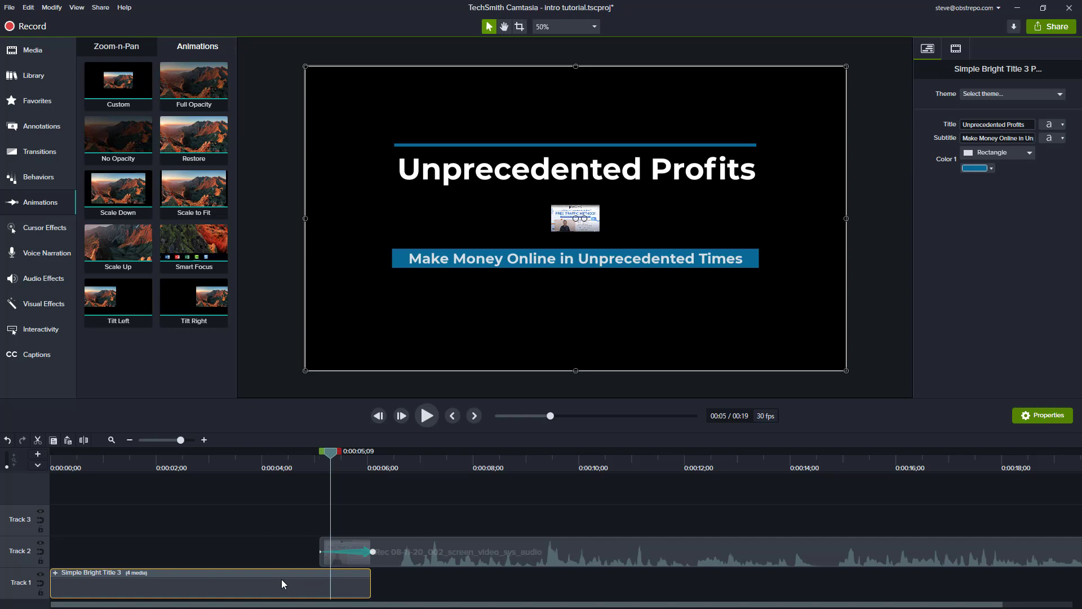
key("Delete")
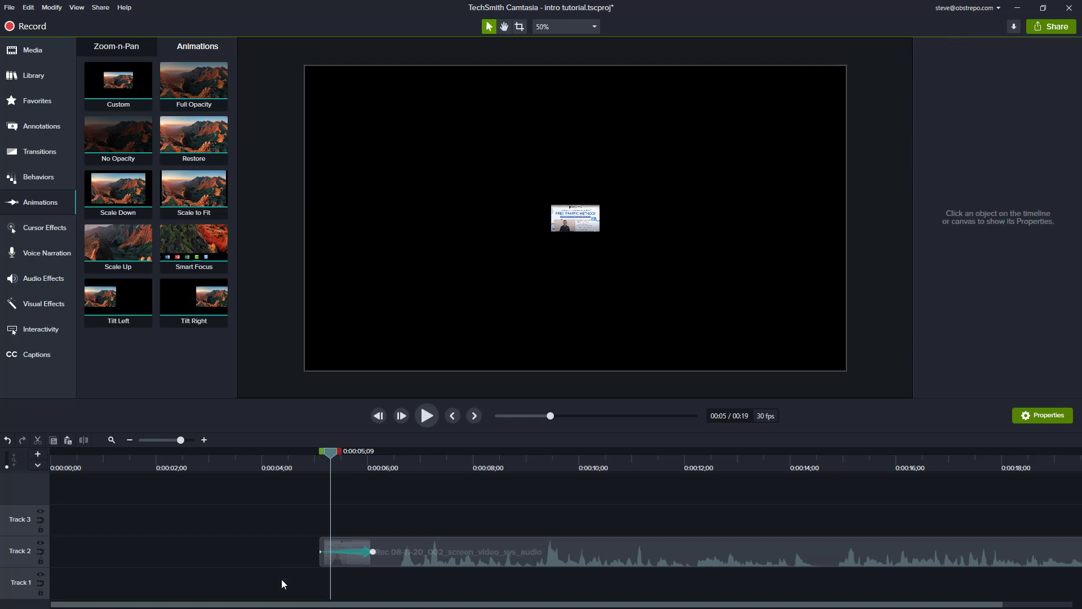
left_click(34, 79)
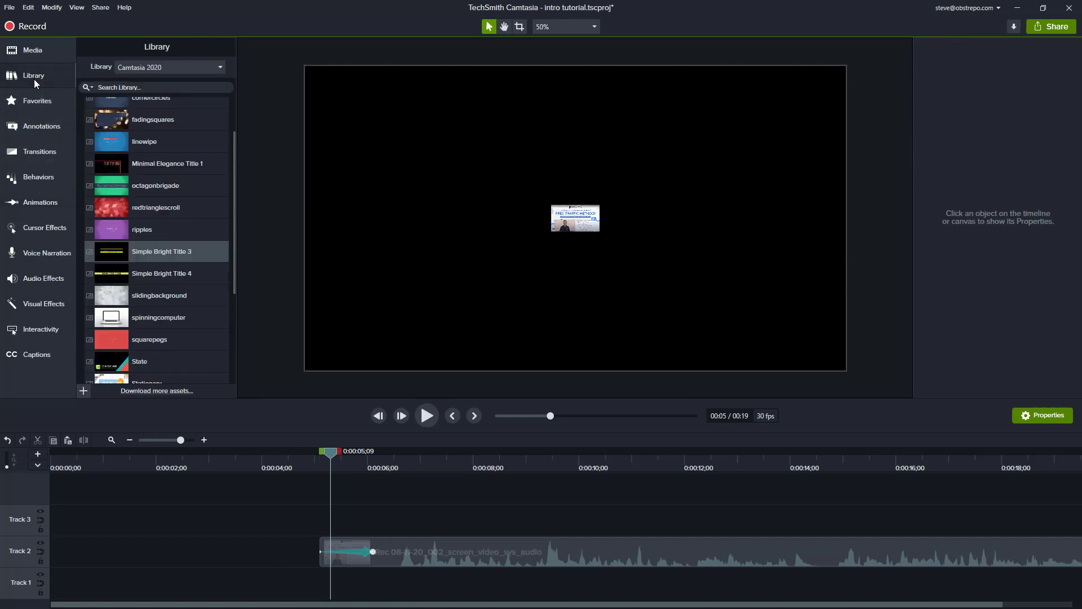
left_click(146, 393)
scroll(532, 307, "down", 3)
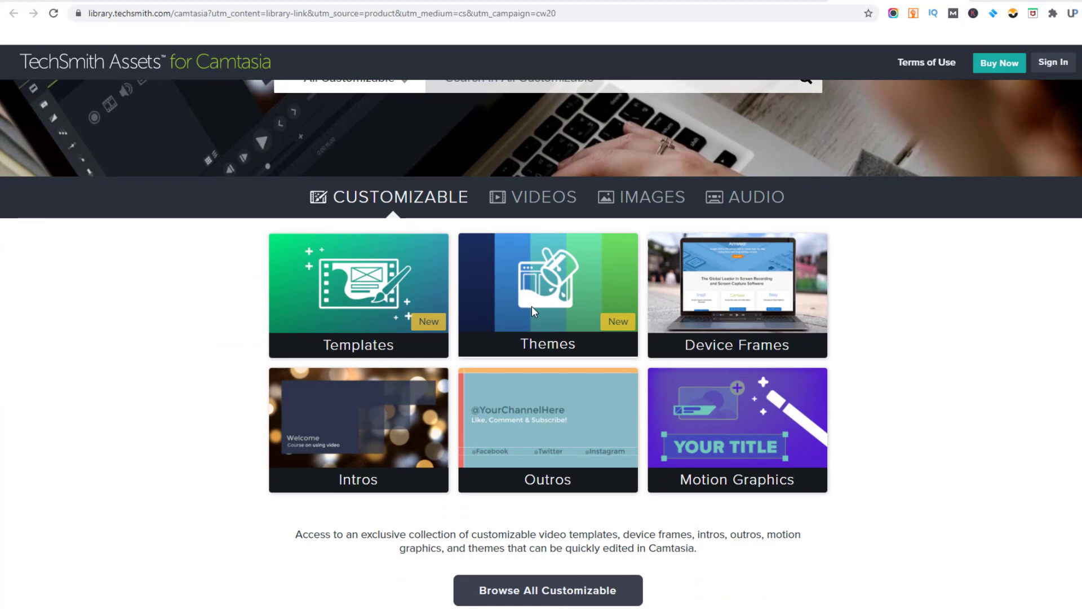
- Open the Intros collection, scroll through its grid, and go to the Buy Subscription page
left_click(382, 418)
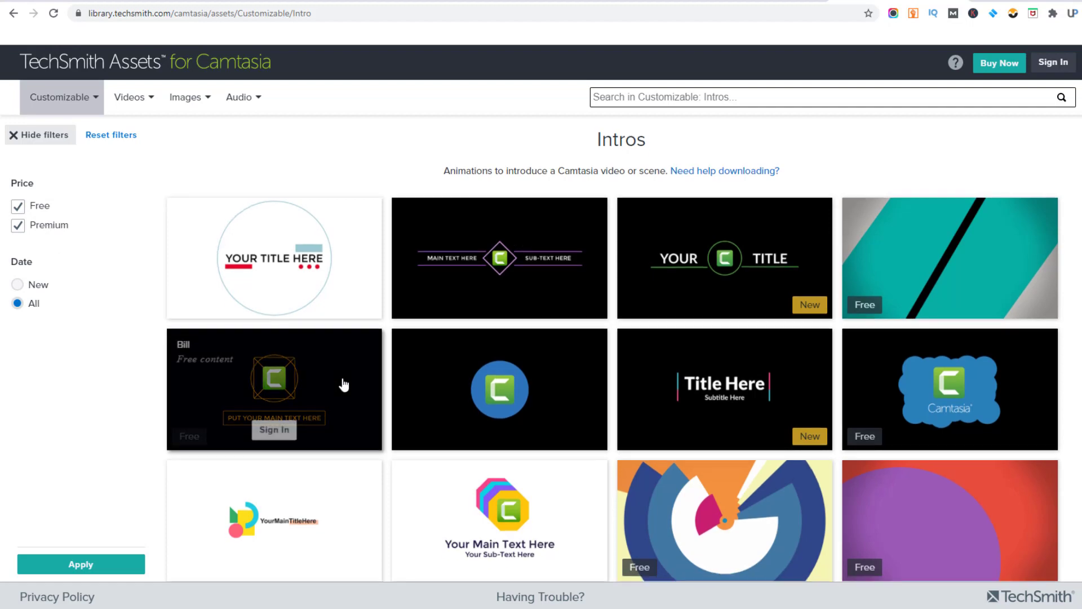
scroll(345, 382, "down", 8)
scroll(785, 476, "down", 6)
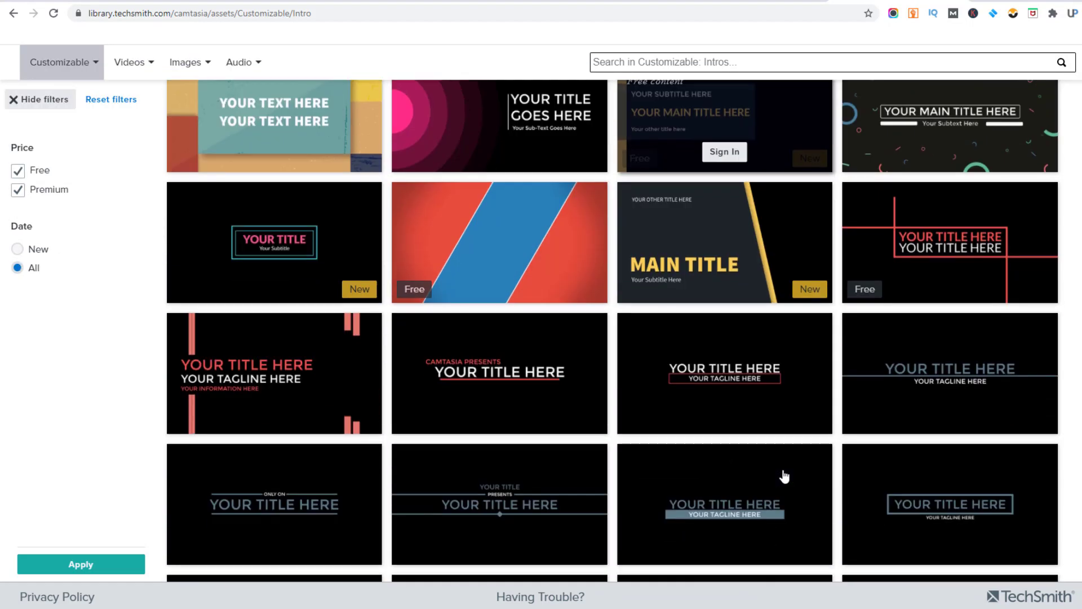
left_click(750, 548)
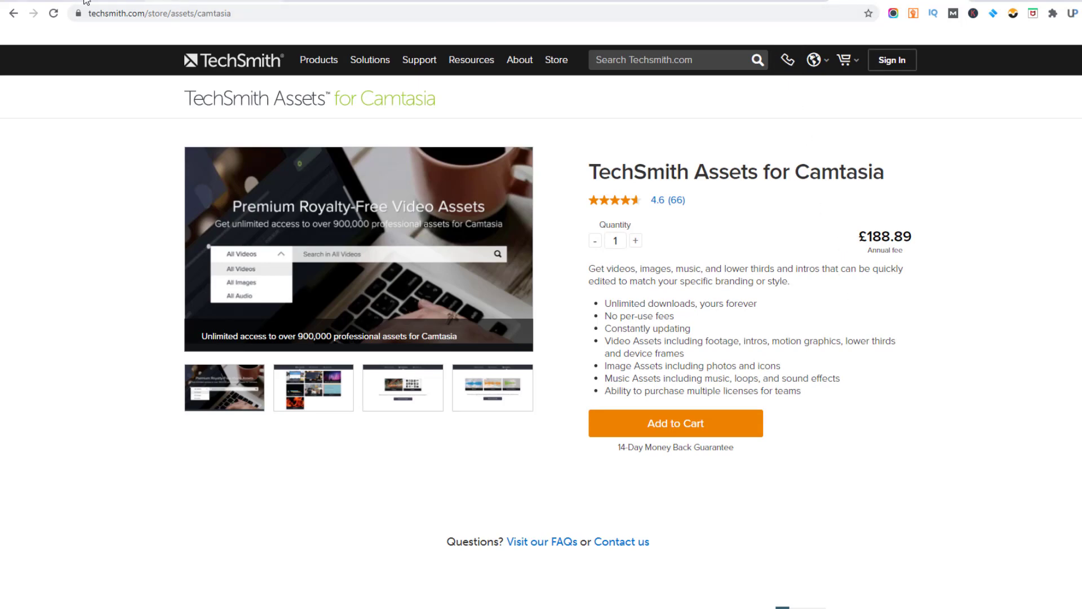
- Return to the Intros listing and filter out Premium so only free intros show
left_click(14, 12)
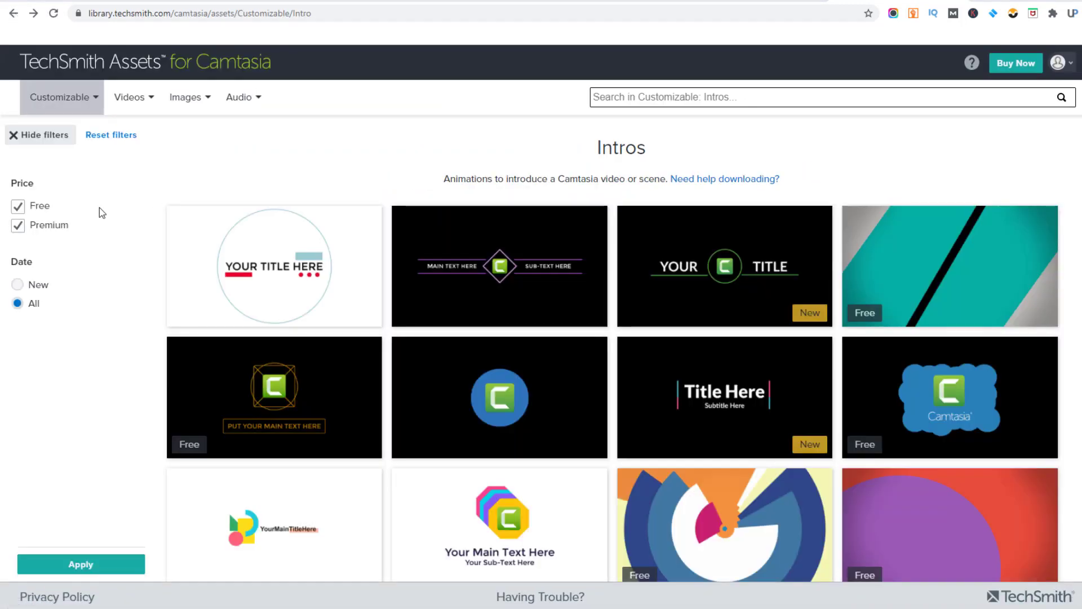
left_click(18, 225)
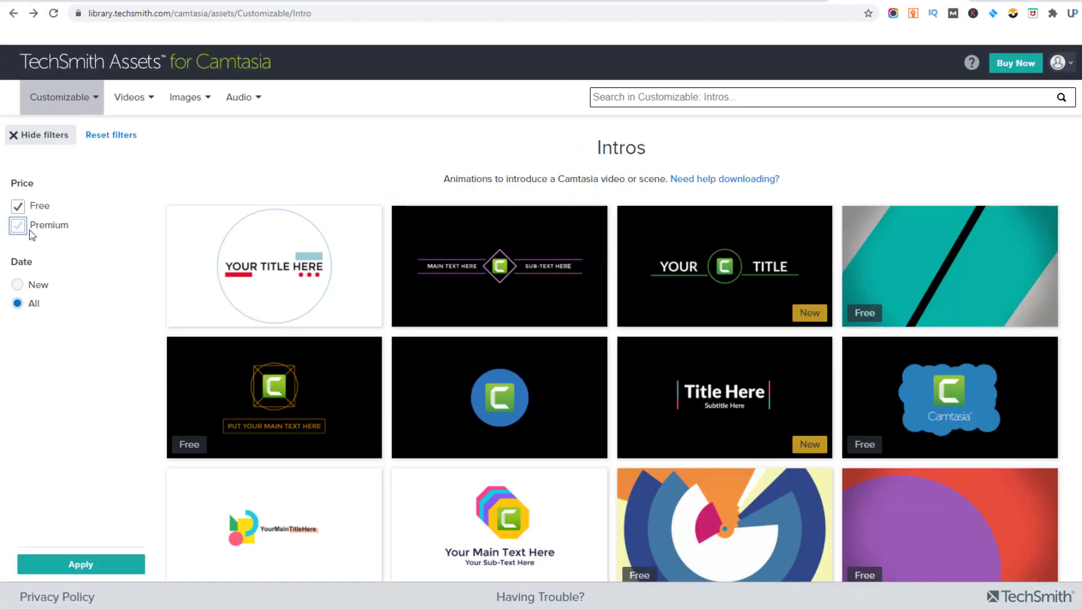
left_click(81, 564)
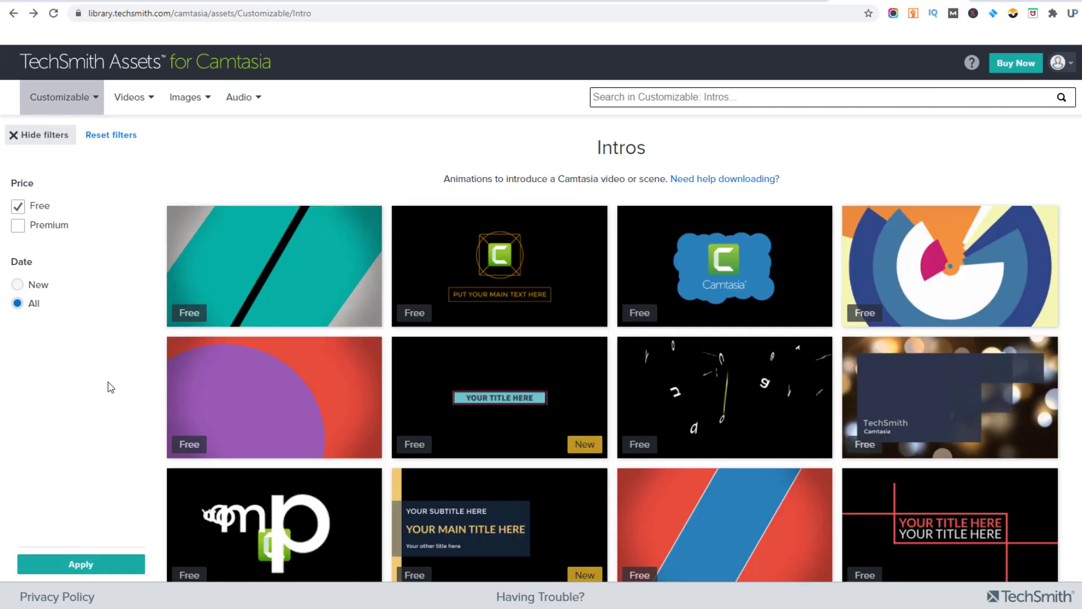
scroll(131, 293, "down", 2)
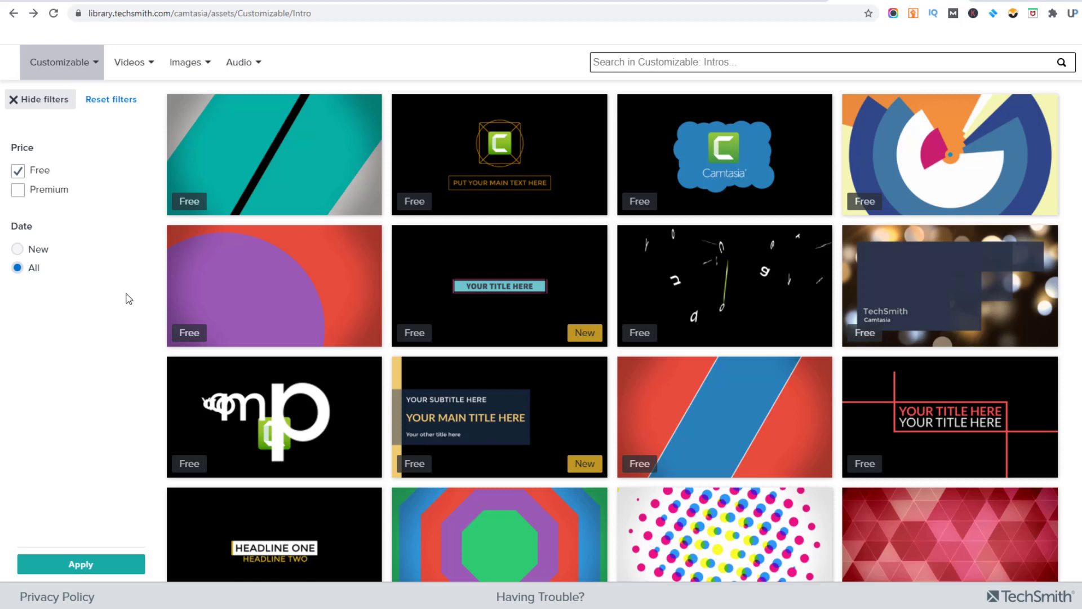
scroll(144, 293, "up", 3)
- Download the free Big Swipes intro as Bigswipes.libzip
mouse_move(301, 280)
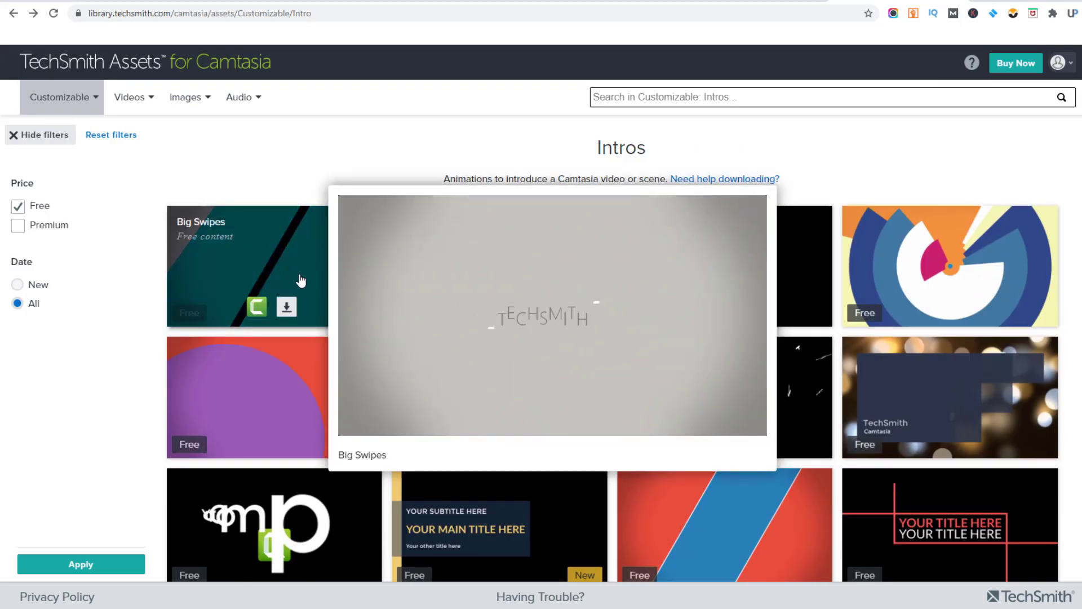
mouse_move(304, 399)
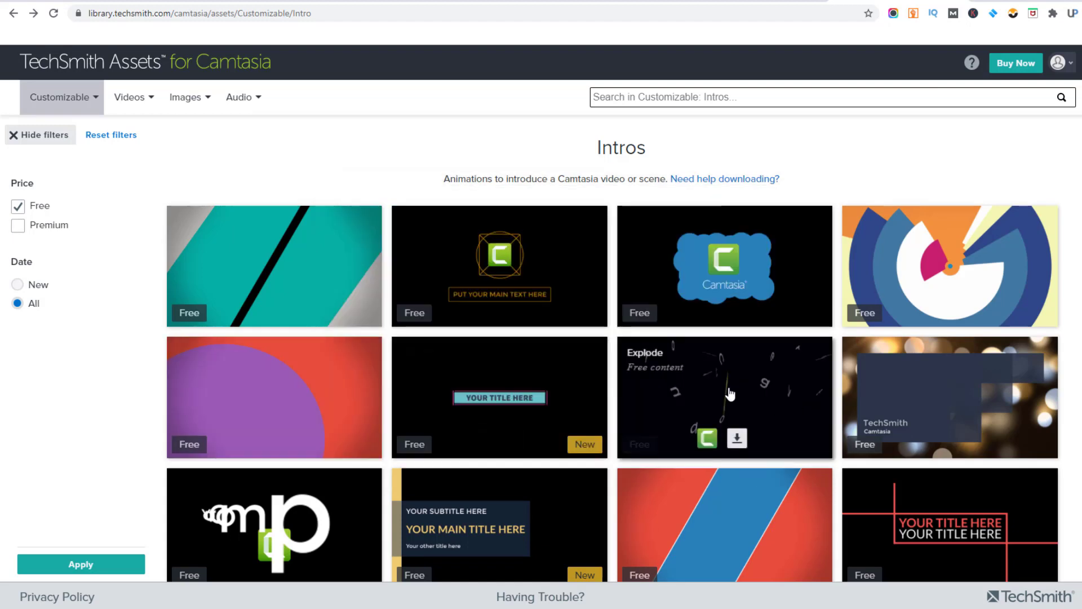
mouse_move(724, 287)
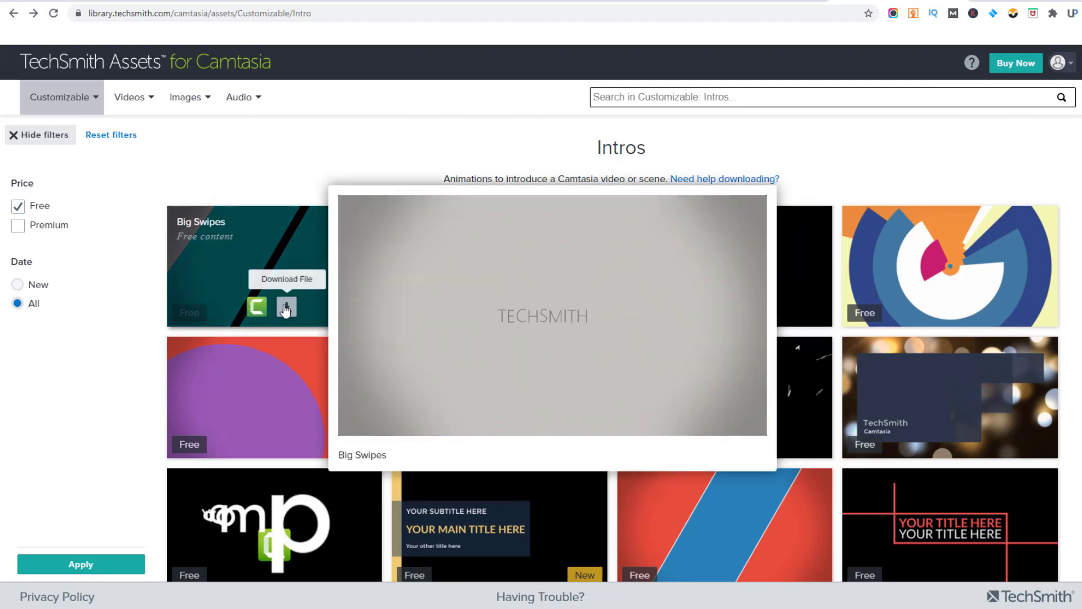
left_click(286, 308)
mouse_move(598, 311)
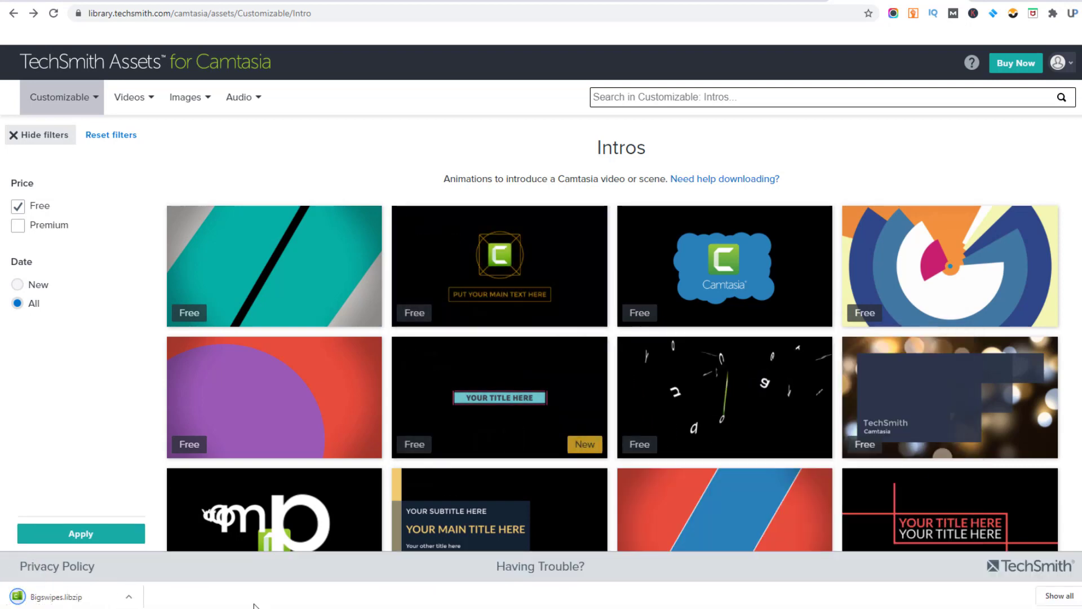
- Import Bigswipes.libzip into the Library and place the Bigswipes intro at 0:00 on Track 1
left_click(81, 597)
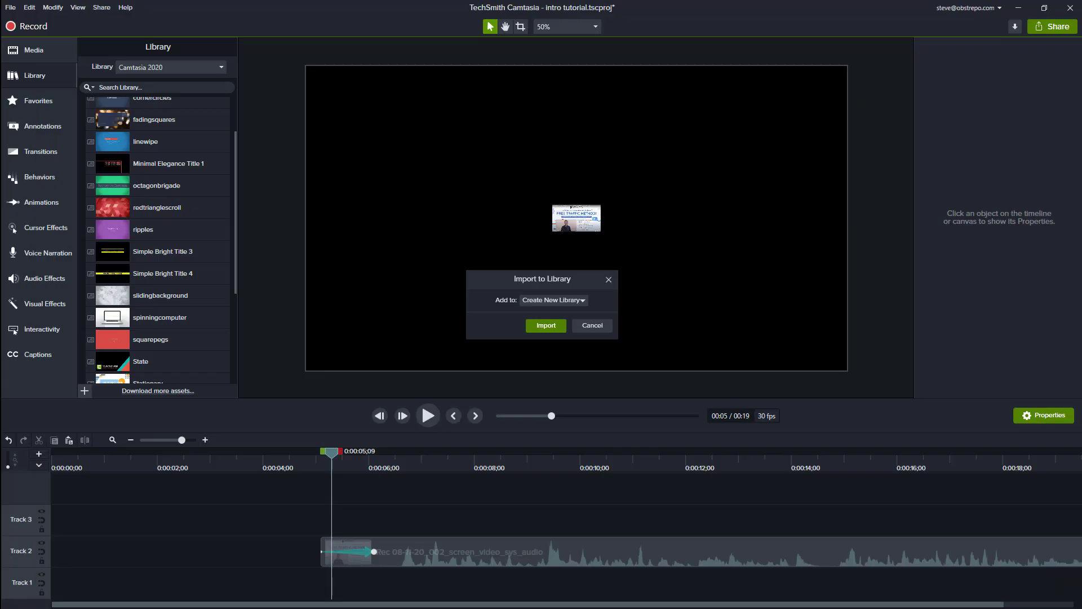
left_click(549, 327)
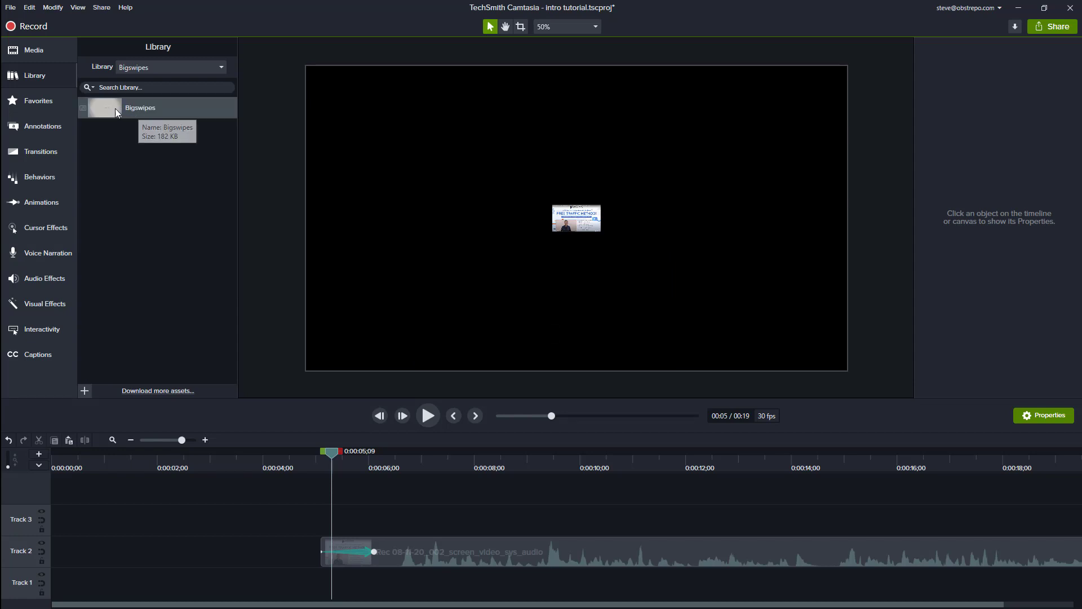
left_click_drag(117, 109, 49, 588)
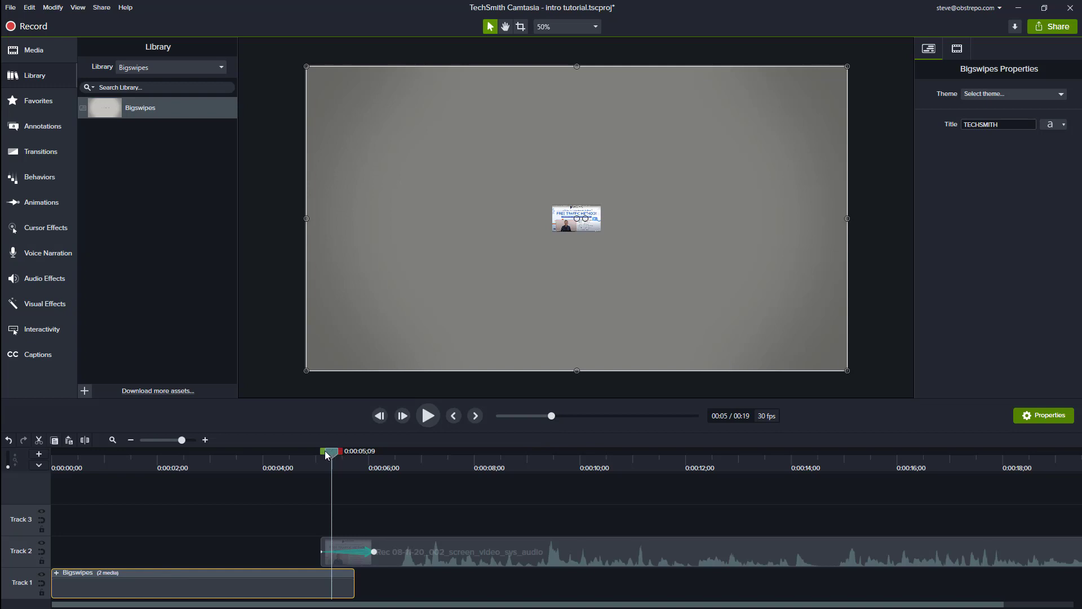
left_click_drag(326, 456, 57, 451)
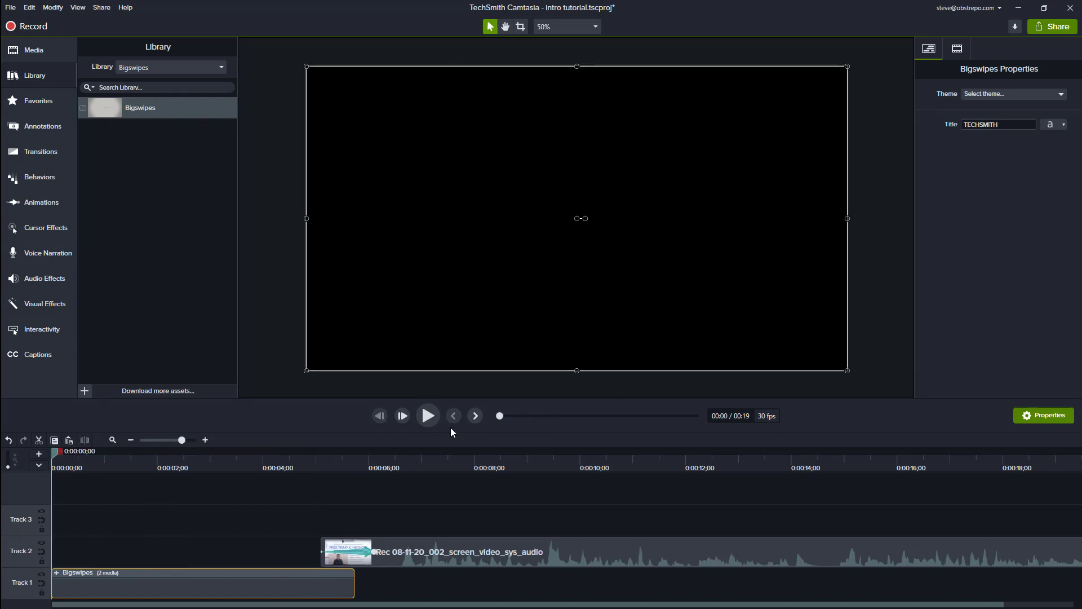
- Play the Bigswipes intro and return to its beginning
left_click(428, 416)
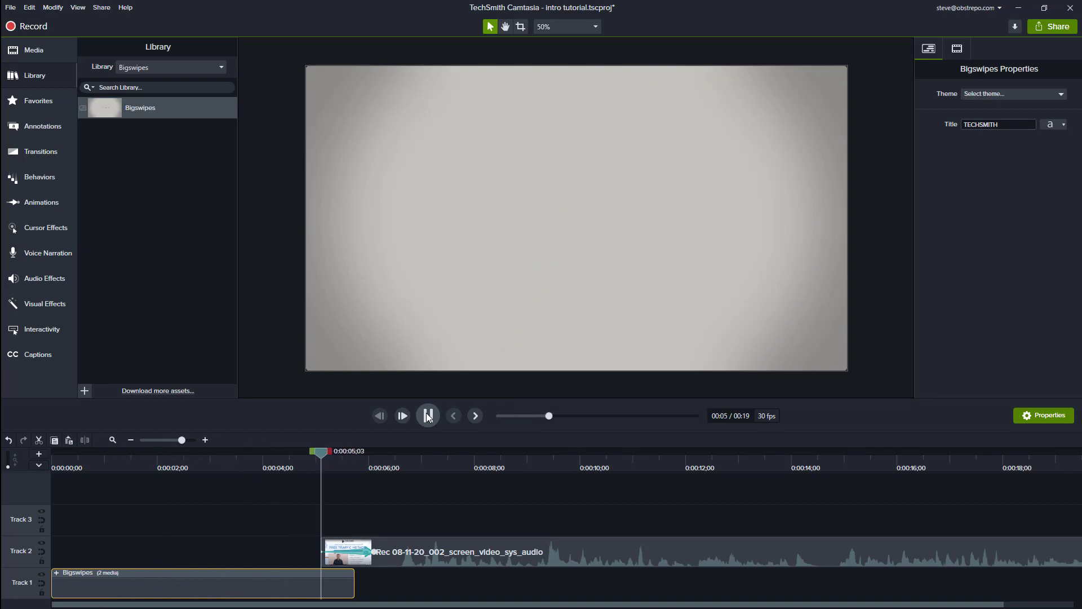
left_click(428, 416)
left_click_drag(345, 452, 80, 476)
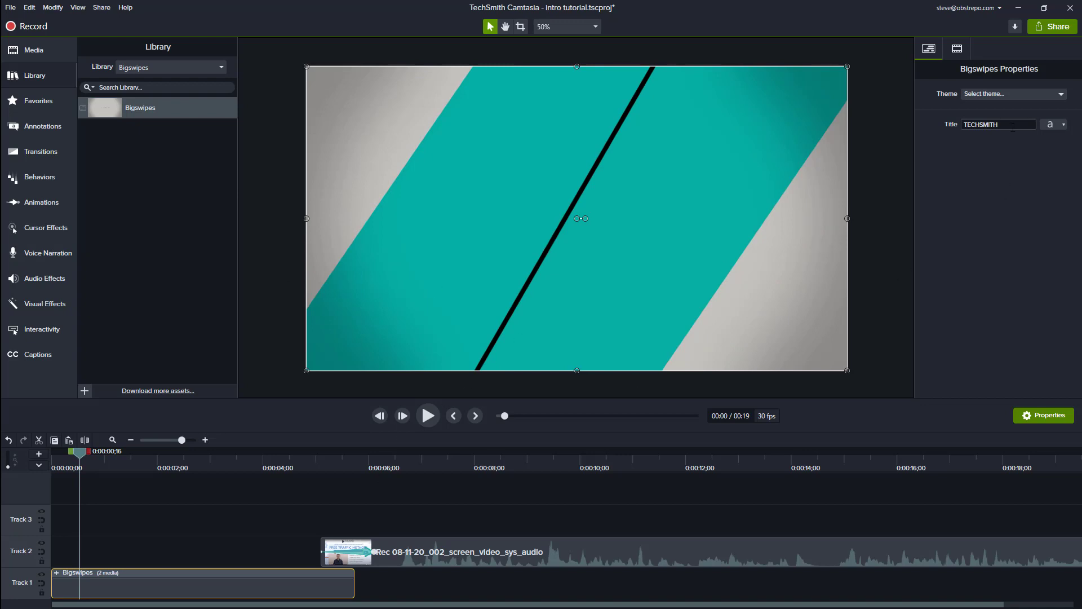
- Replace the TECHSMITH title with 'Unprecedented Profits' in Bold and preview it
left_click_drag(983, 124, 967, 126)
type("Unprecedented Profits")
left_click(1040, 151)
left_click(1047, 124)
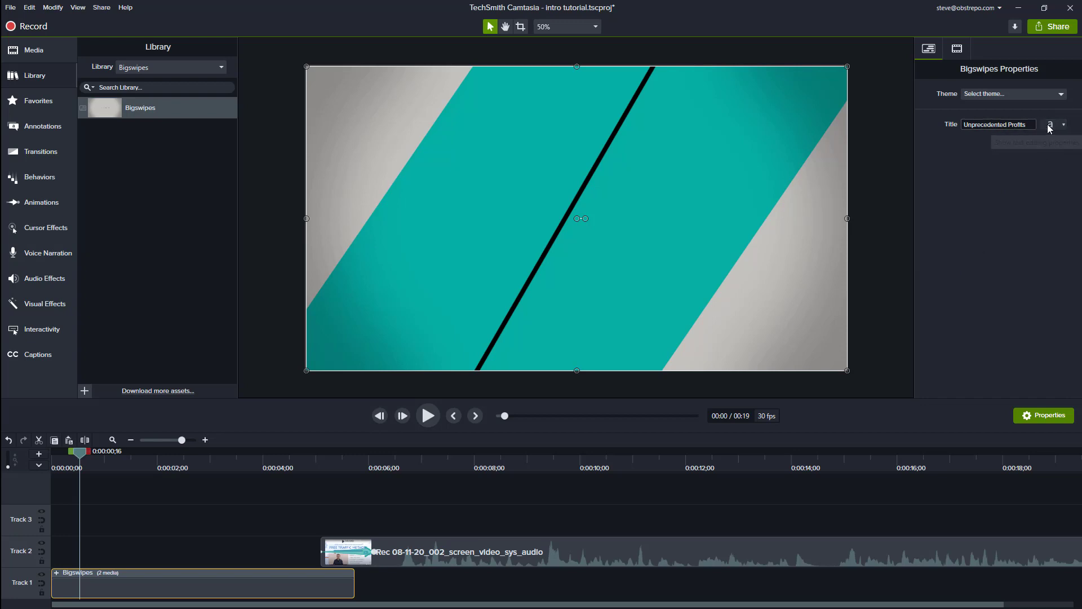
left_click(1009, 162)
left_click(981, 198)
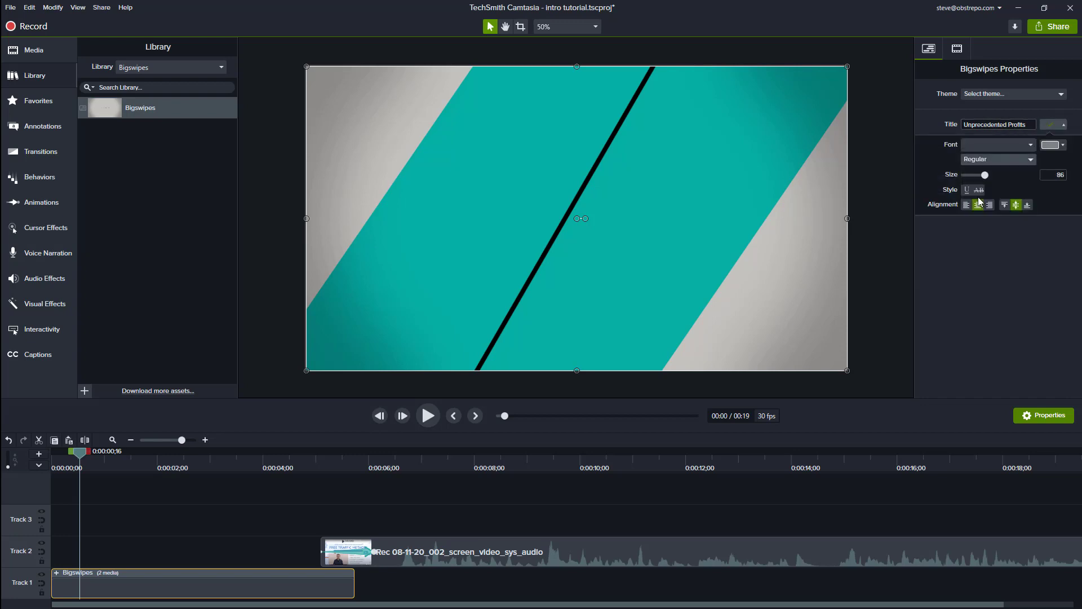
left_click_drag(80, 455, 176, 470)
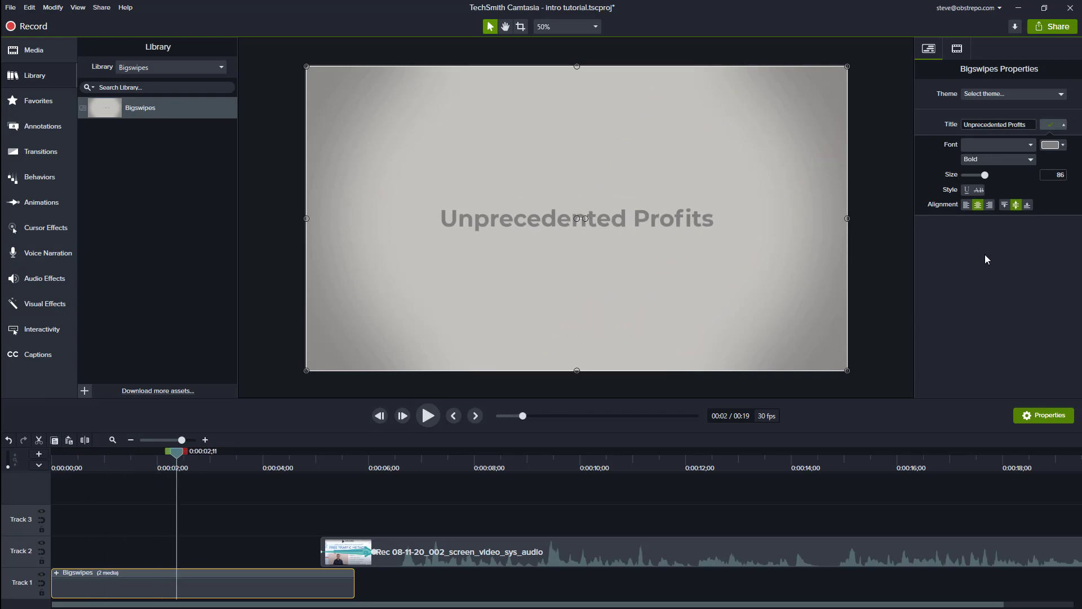
- Open the Bigswipes intro's Group 1 and expand its GREEN SHUTTER band shapes
left_click(57, 573)
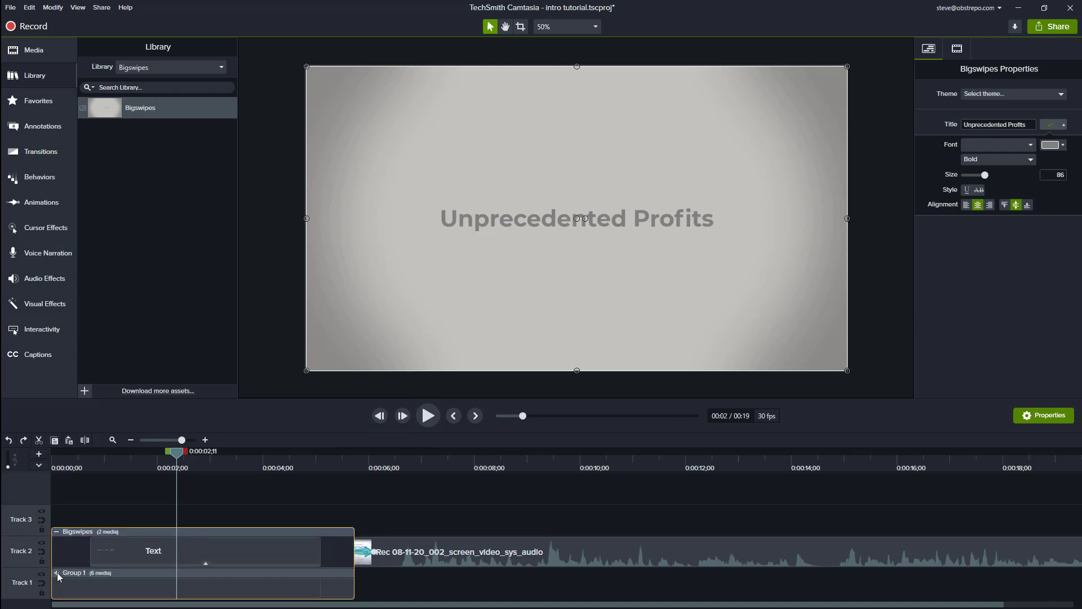
left_click(103, 574)
double_click(103, 573)
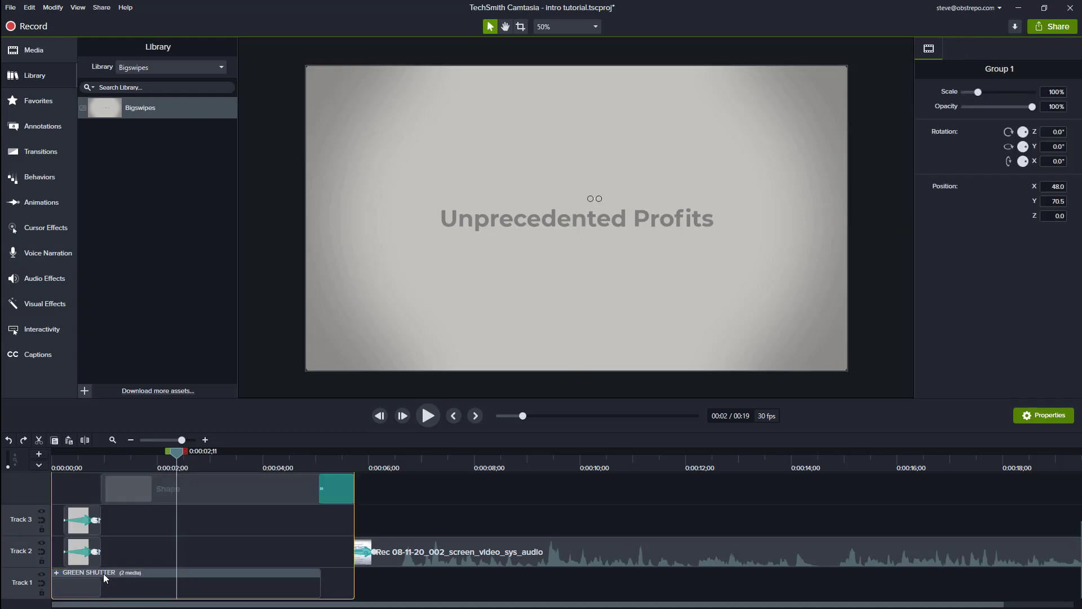
left_click(56, 572)
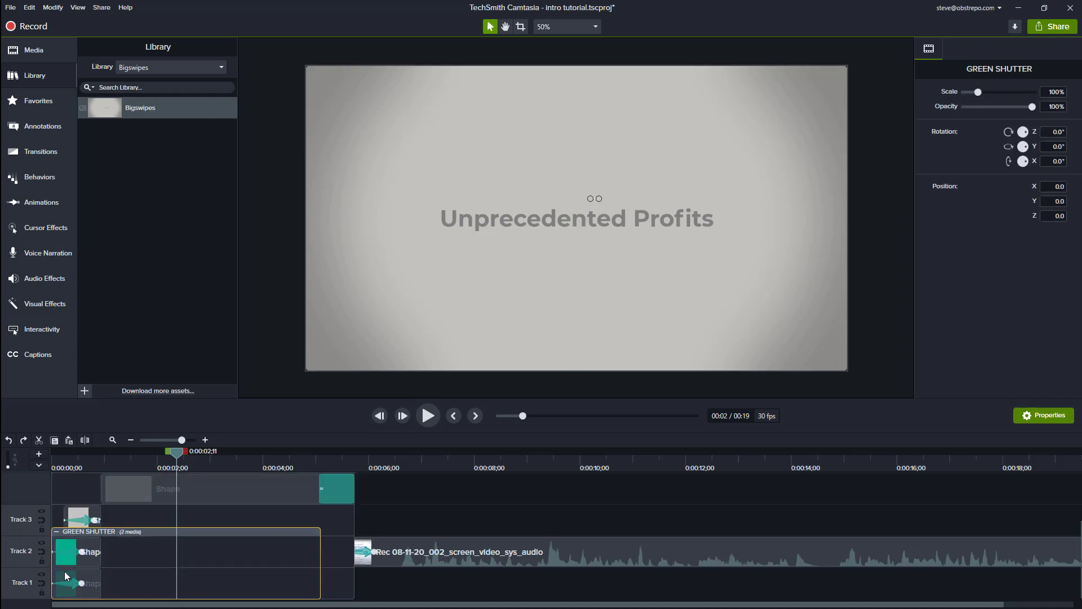
left_click_drag(177, 450, 82, 466)
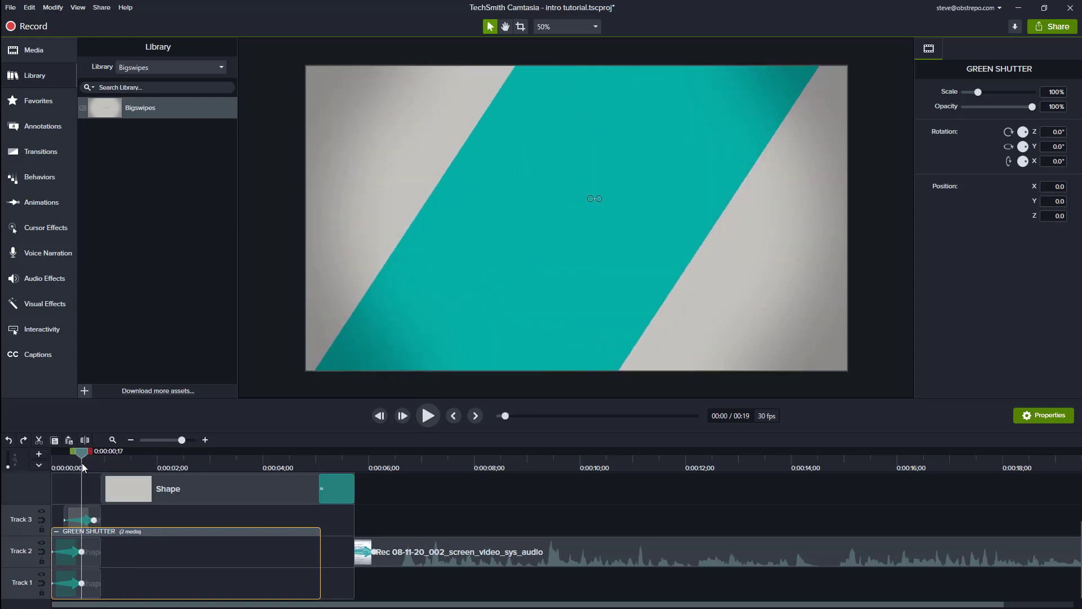
- Recolour both shutter band shapes from teal to the blue preset fill
left_click(73, 552)
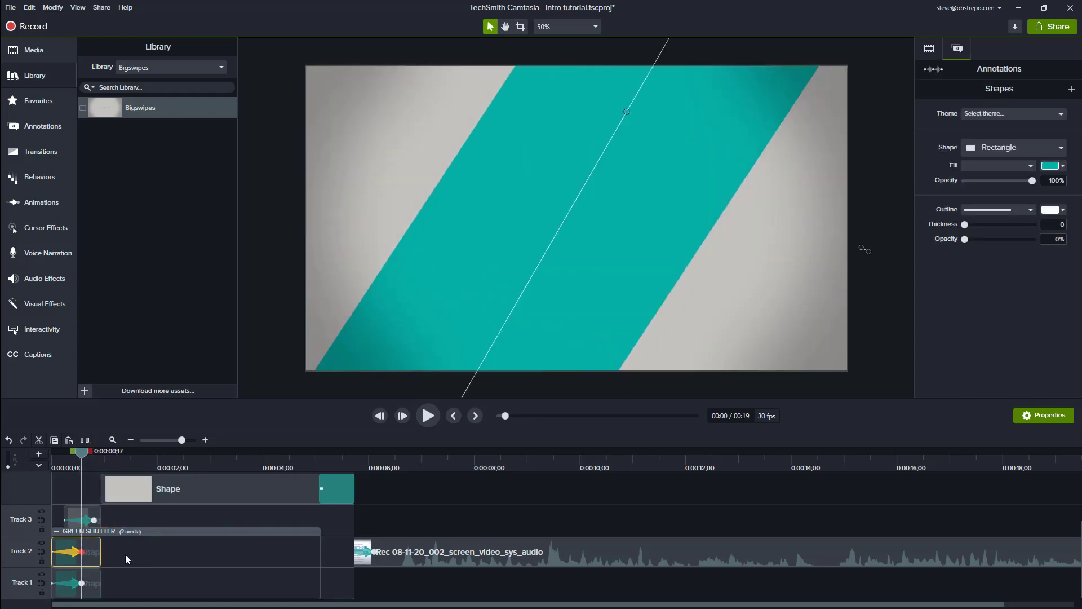
left_click(1057, 167)
left_click(993, 210)
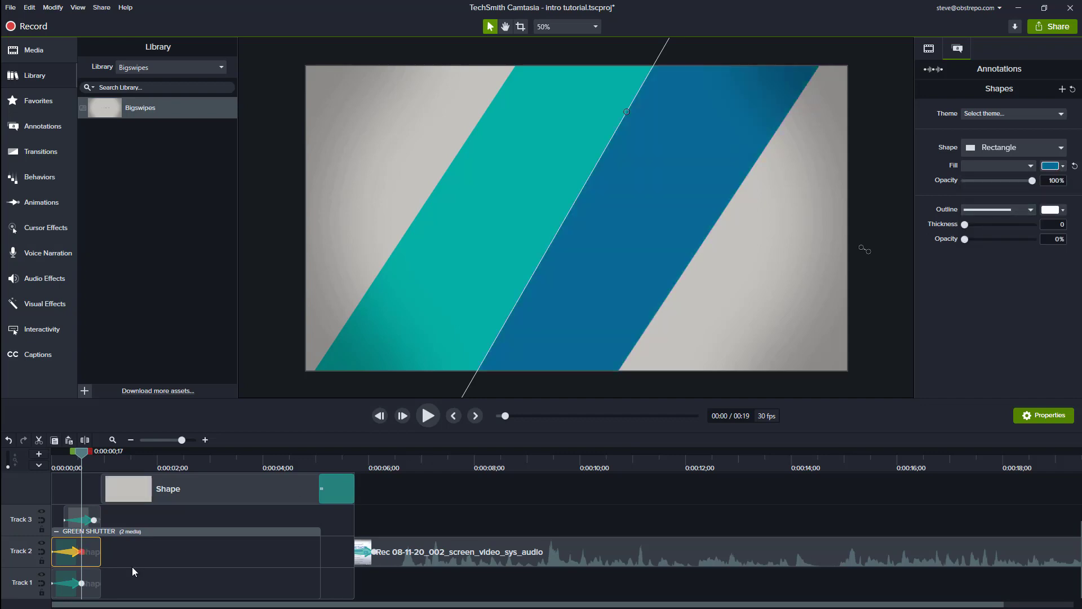
left_click(82, 583)
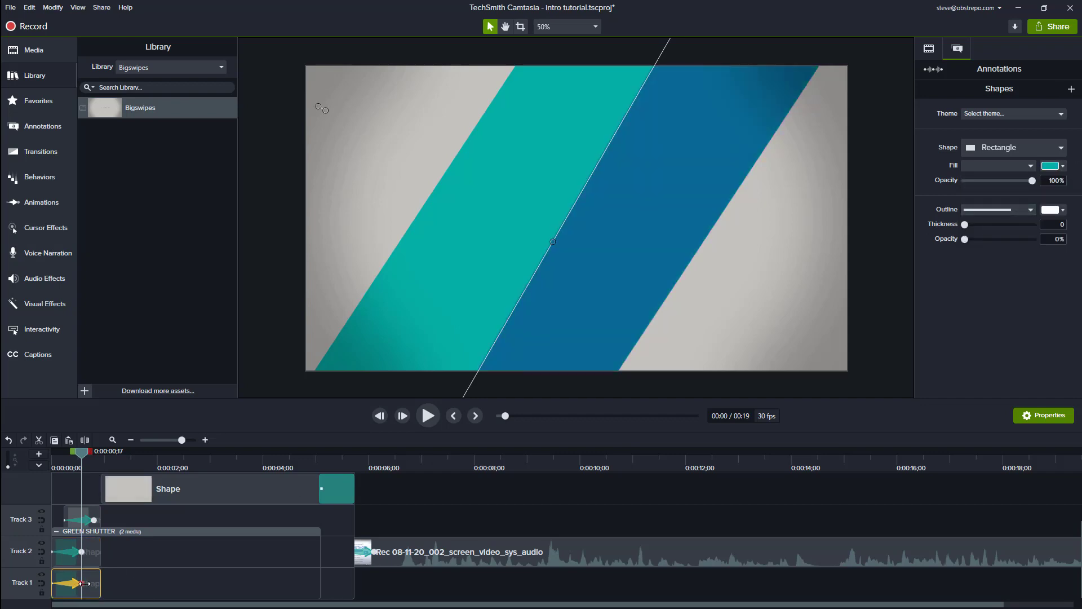
left_click(1049, 166)
left_click(984, 202)
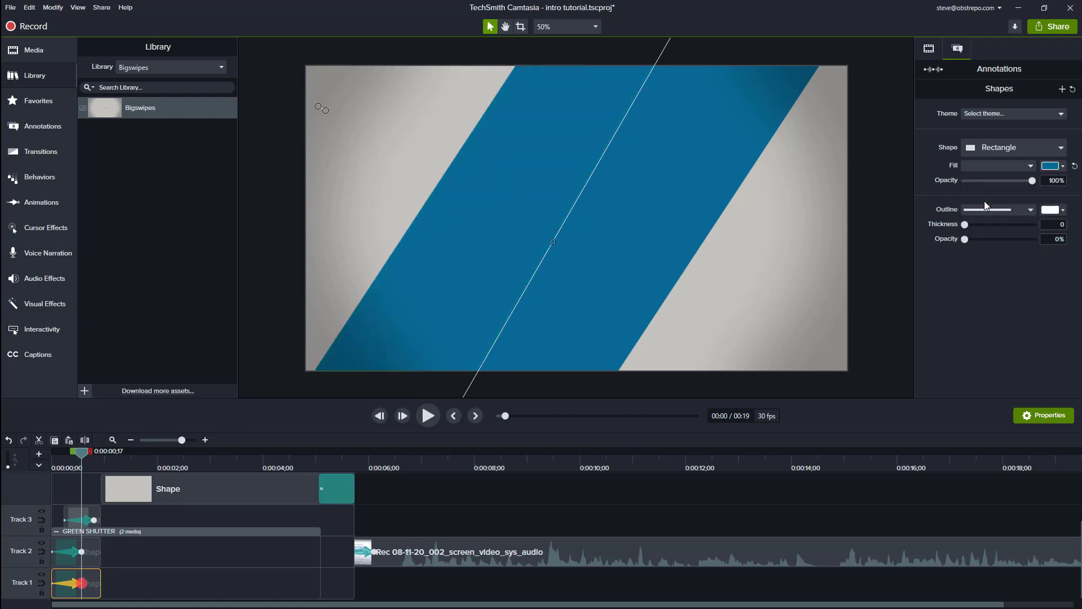
left_click(175, 541)
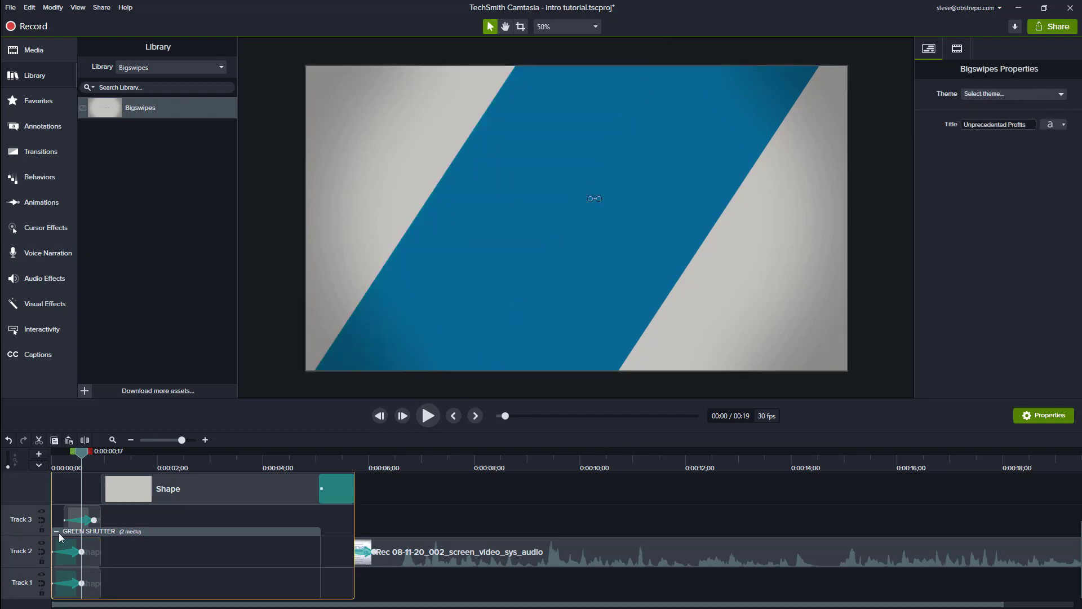
left_click(57, 531)
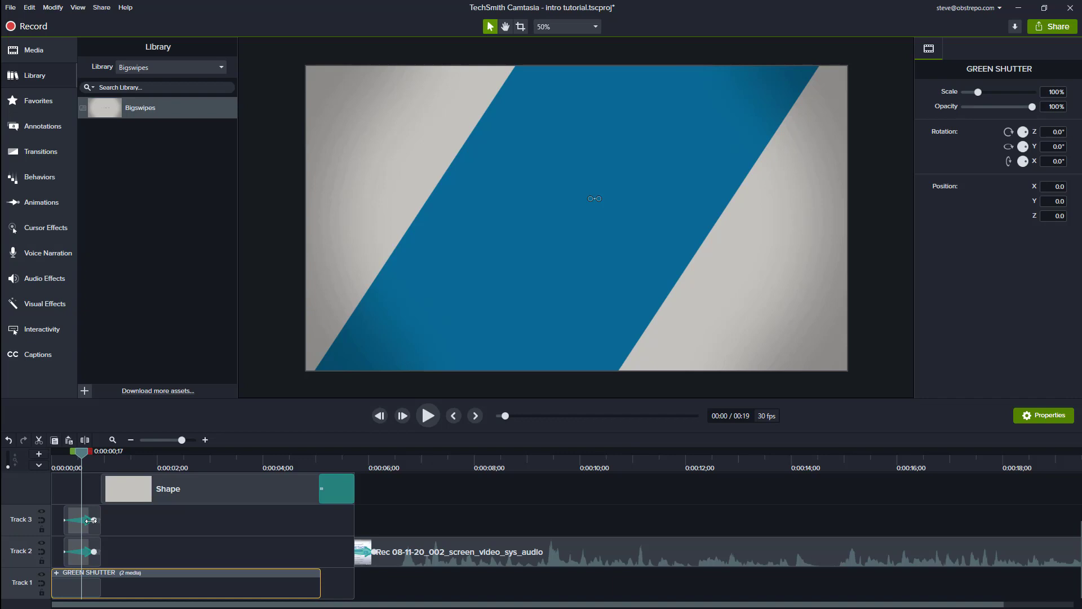
- Fill both grey background Shape clips with light blue #CEE2FF
left_click(91, 521)
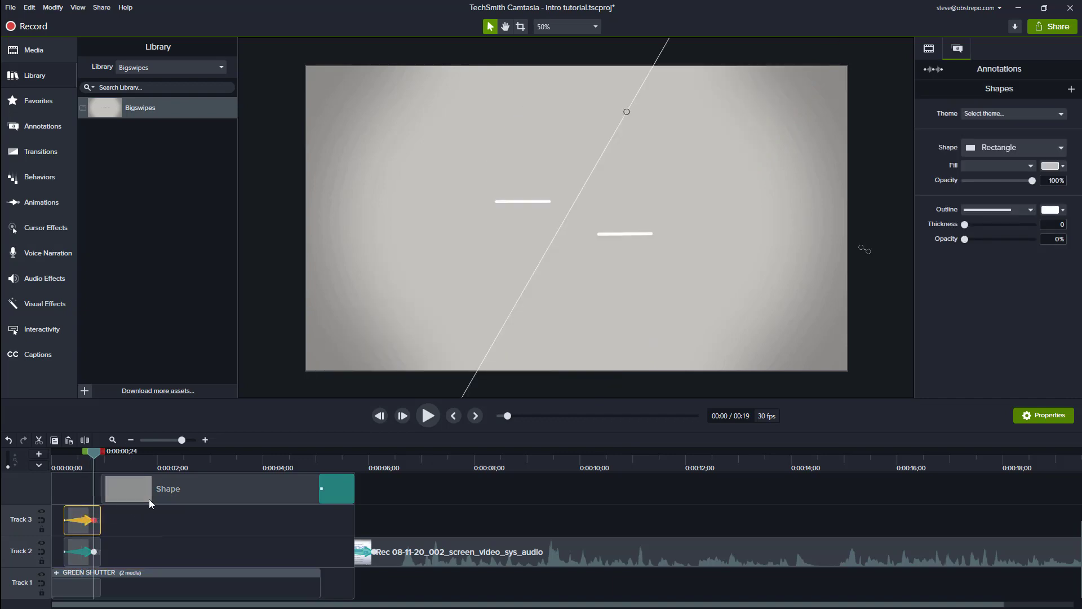
left_click(1057, 166)
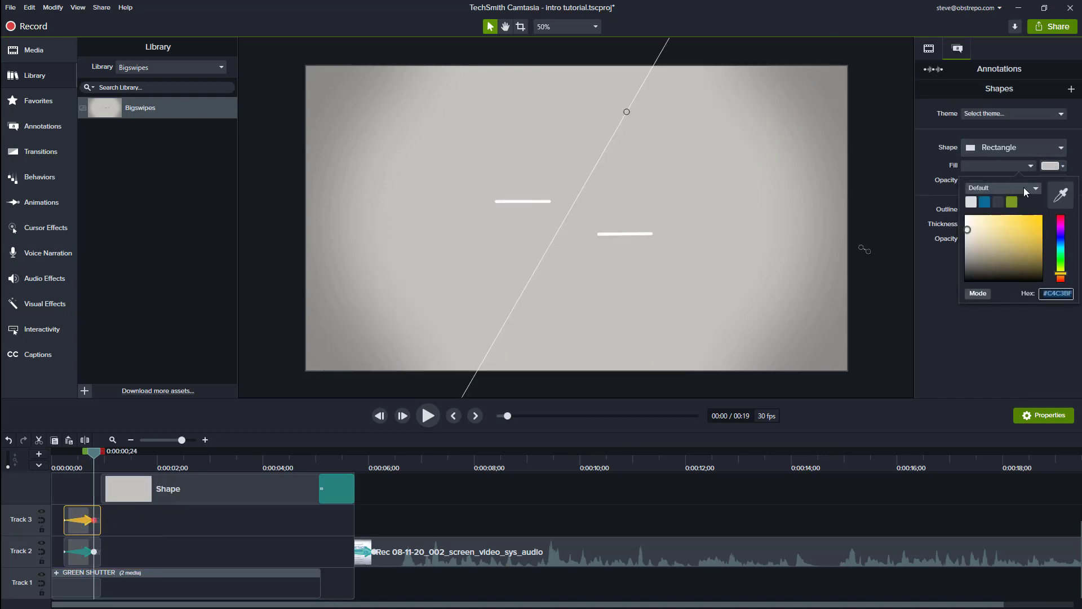
left_click(1062, 243)
left_click_drag(1007, 221, 980, 214)
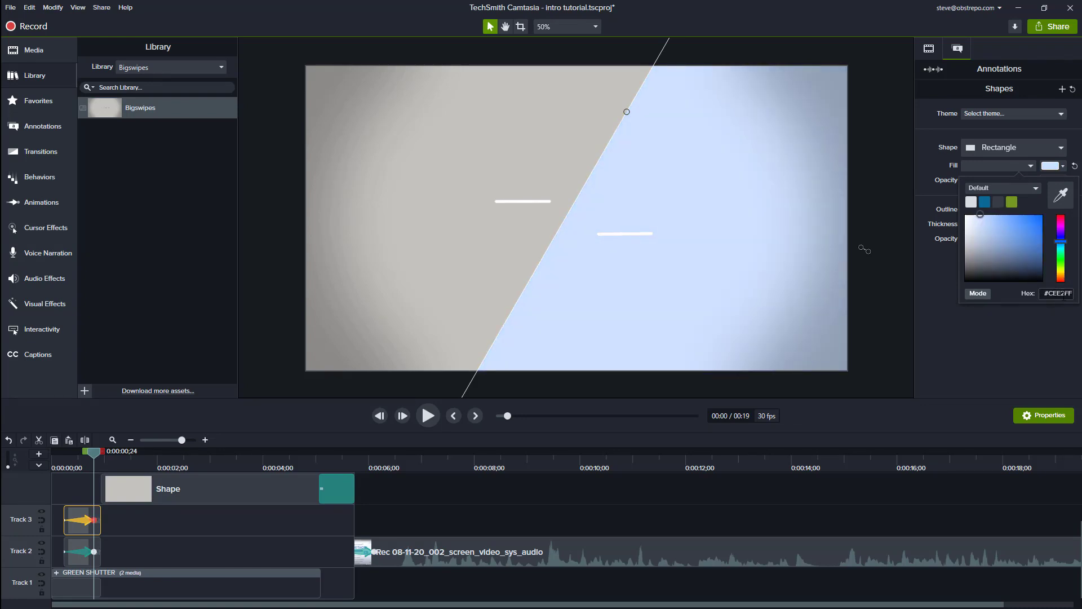
left_click(1057, 294)
left_click(97, 552)
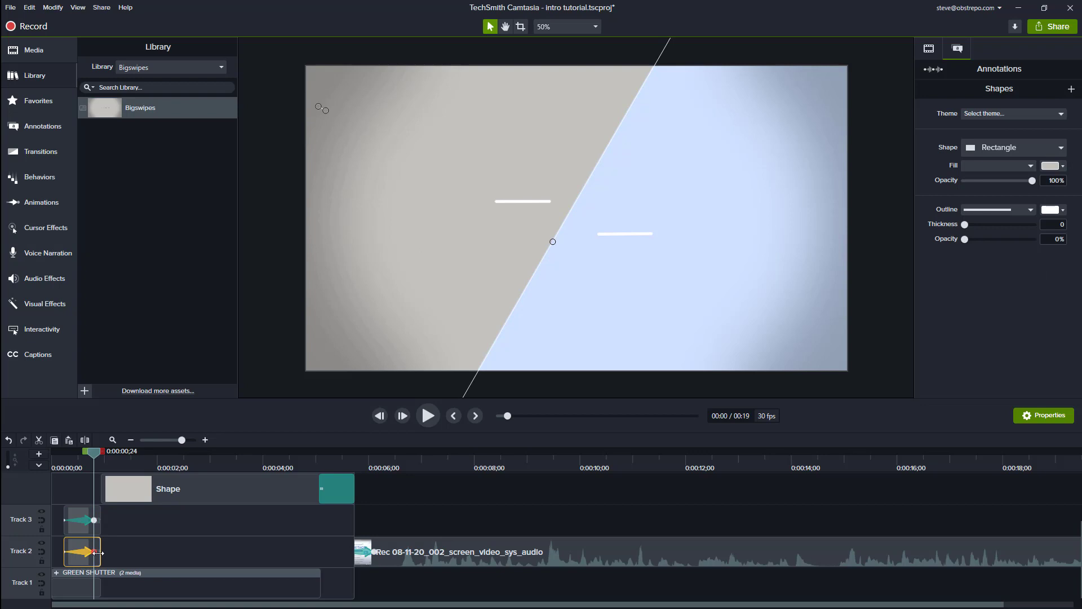
left_click(1050, 166)
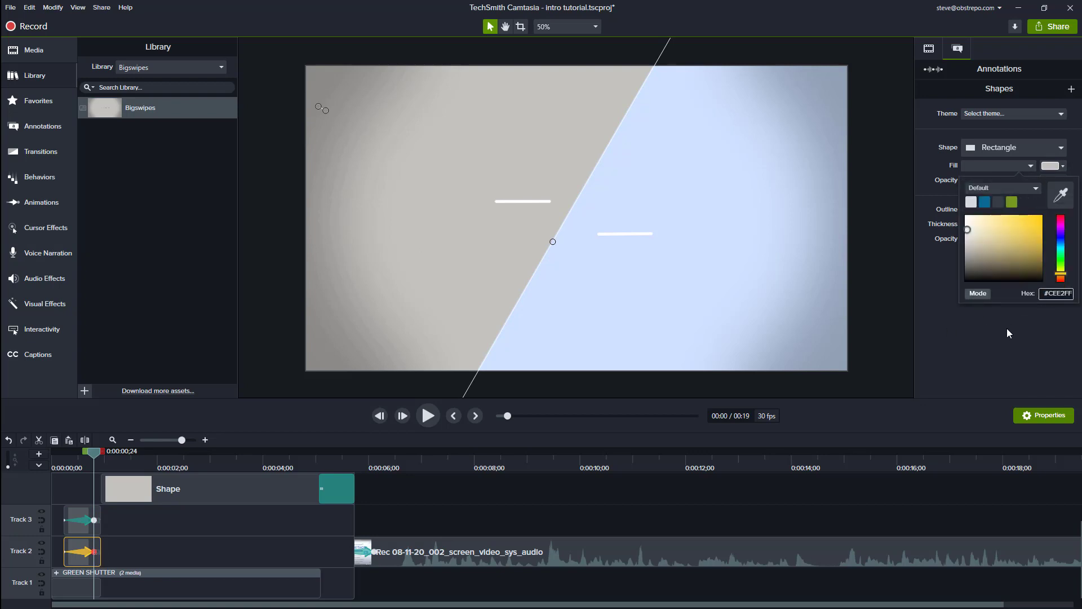
key("Return")
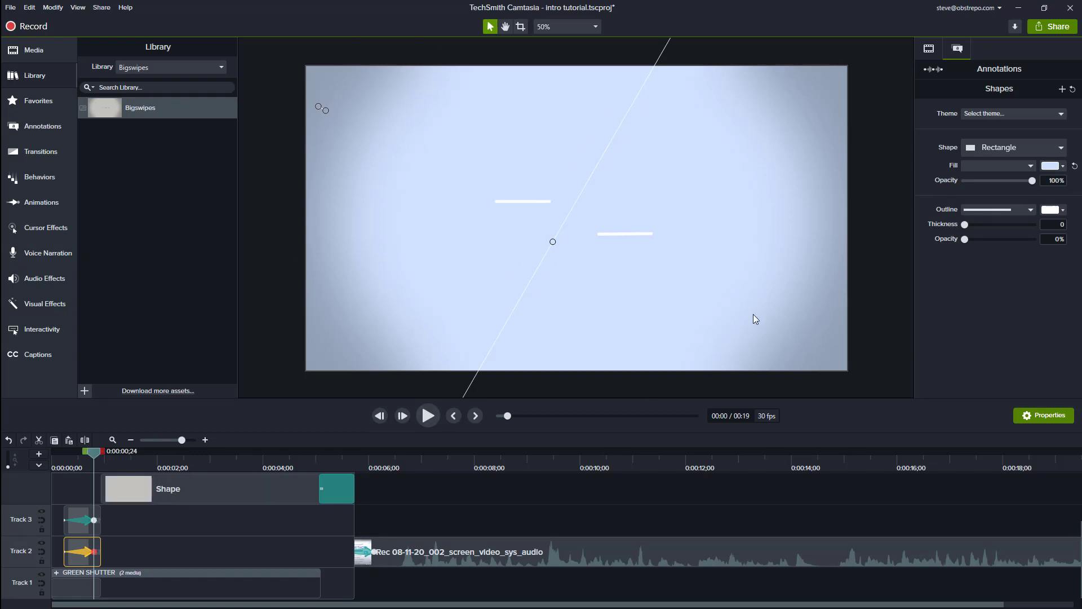
- Delete the Lens-Shadow-001 vignette clip from the intro's timeline
scroll(172, 494, "up", 2)
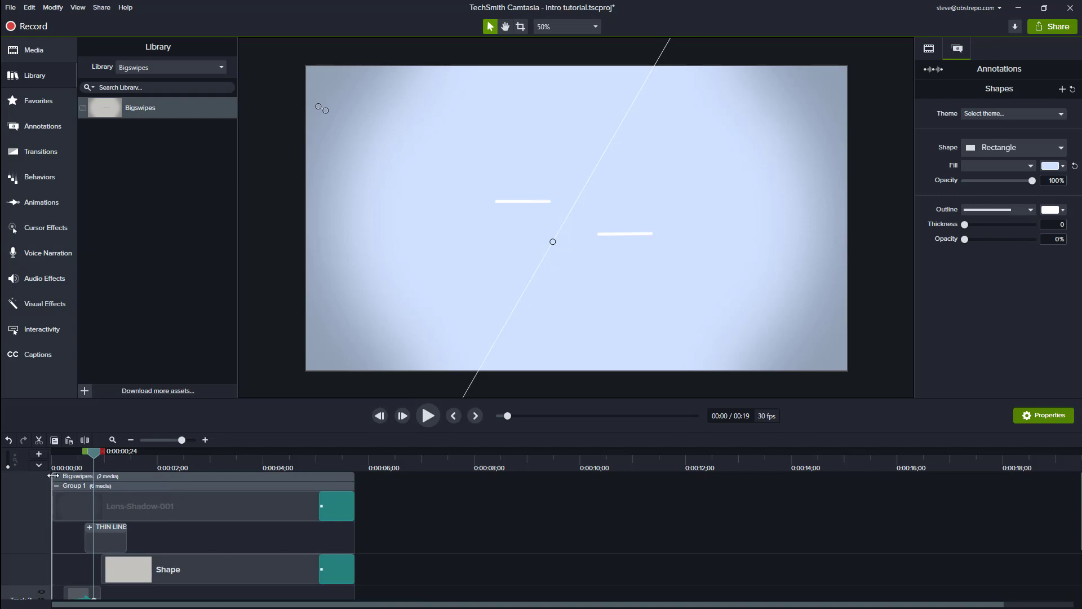
left_click(142, 510)
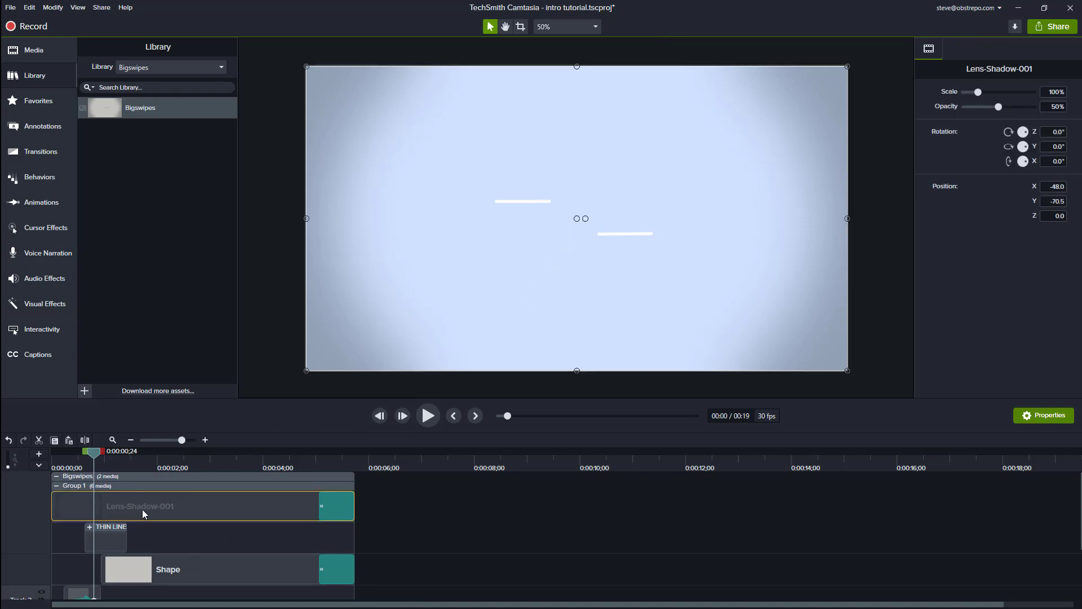
key("Delete")
scroll(151, 507, "down", 2)
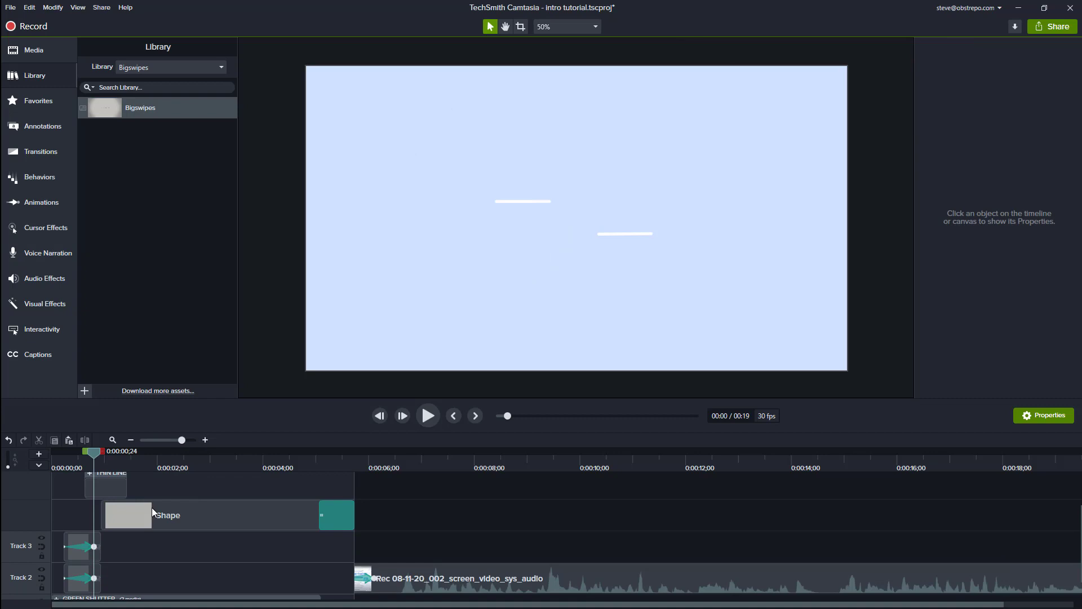
- Give the grey Shape behind the title a light blue fill via hex EEE2FF
left_click(129, 510)
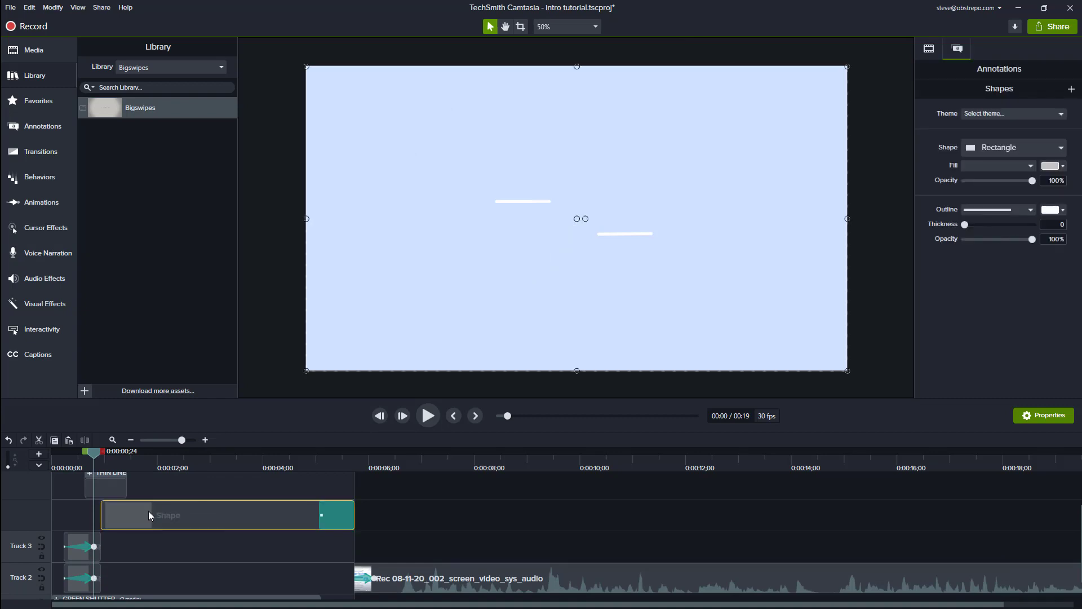
left_click_drag(95, 452, 157, 463)
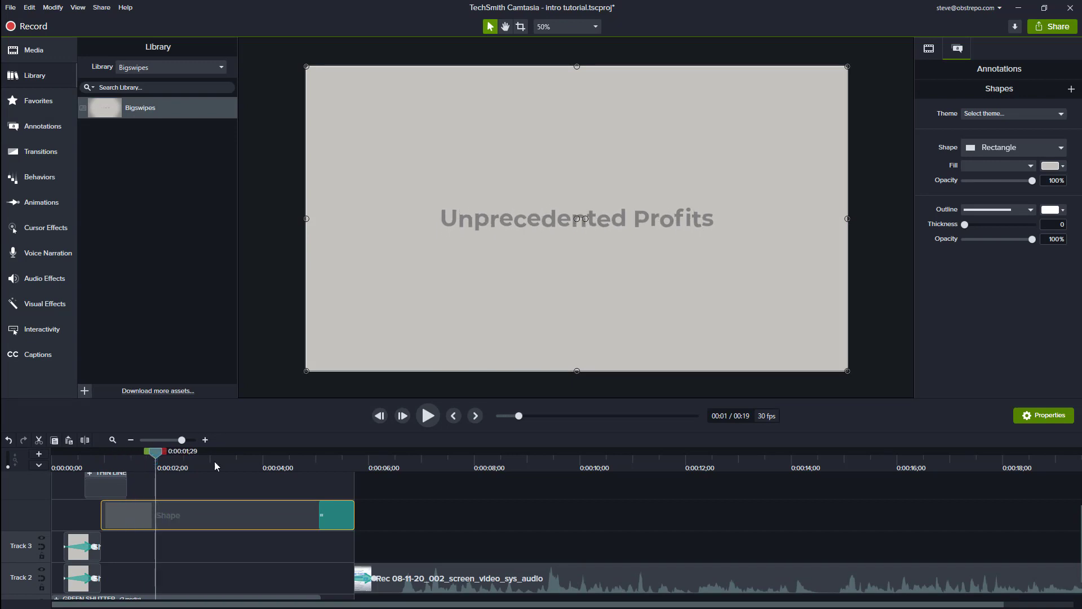
left_click(1051, 167)
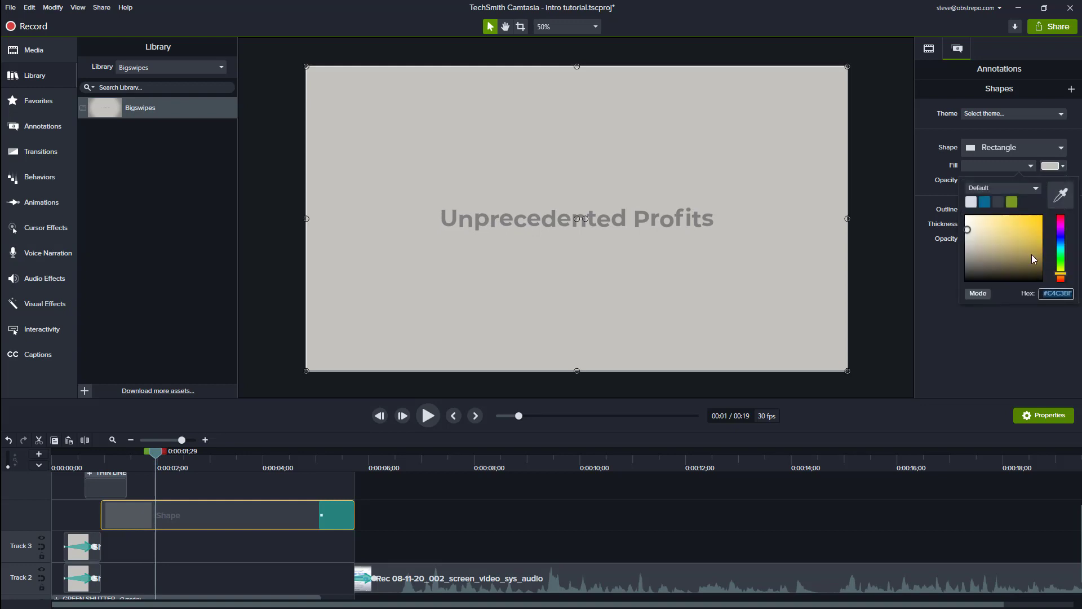
type("EEE2FF")
key("Return")
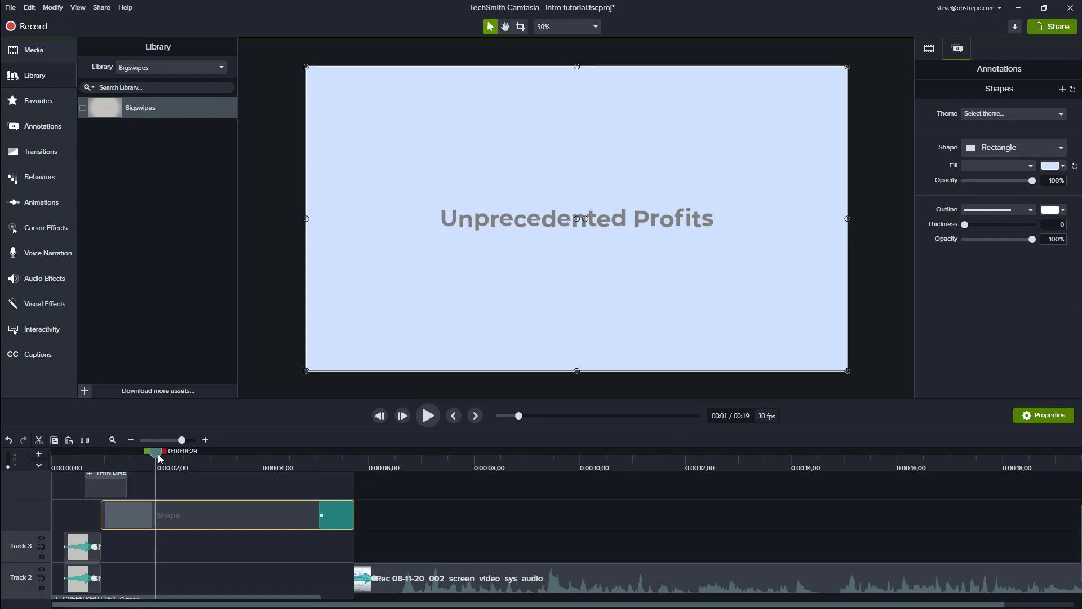
left_click_drag(159, 458, 188, 481)
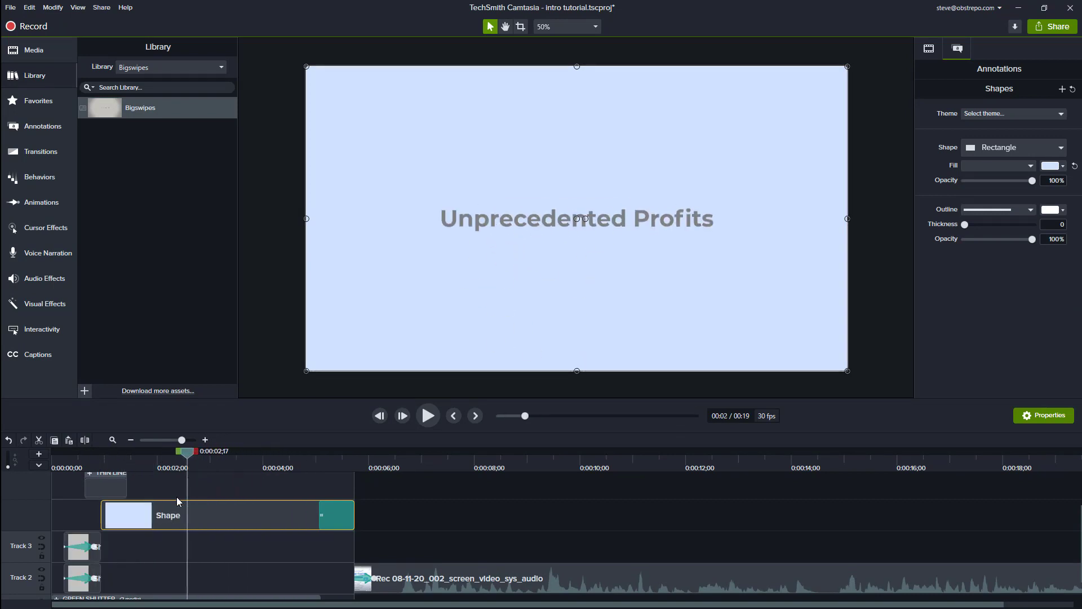
scroll(153, 480, "up", 2)
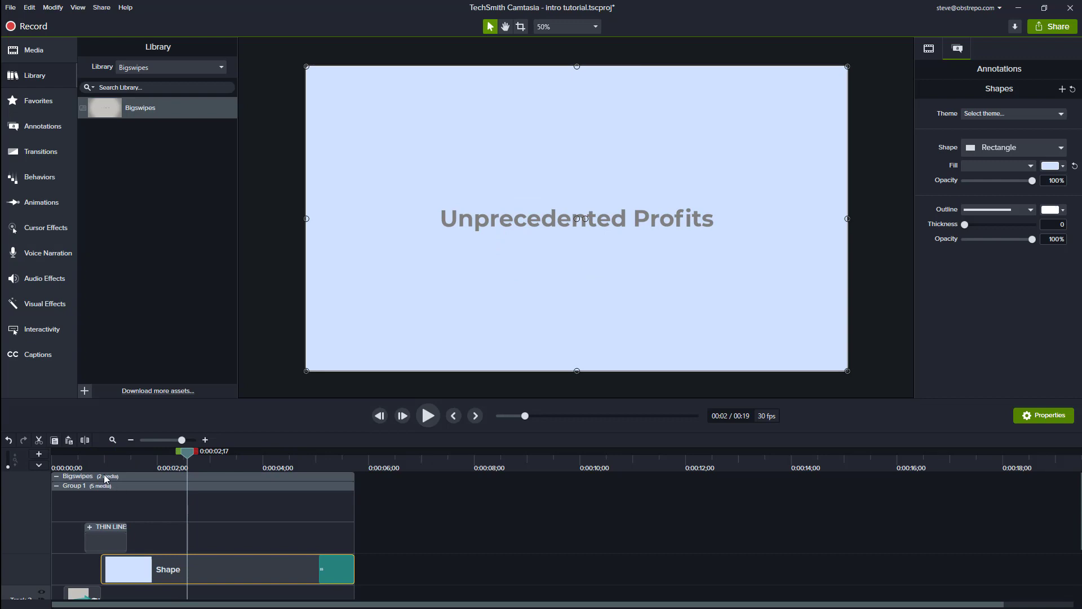
left_click(105, 479)
- Raise the title Text clip's size to 120
left_click(163, 545)
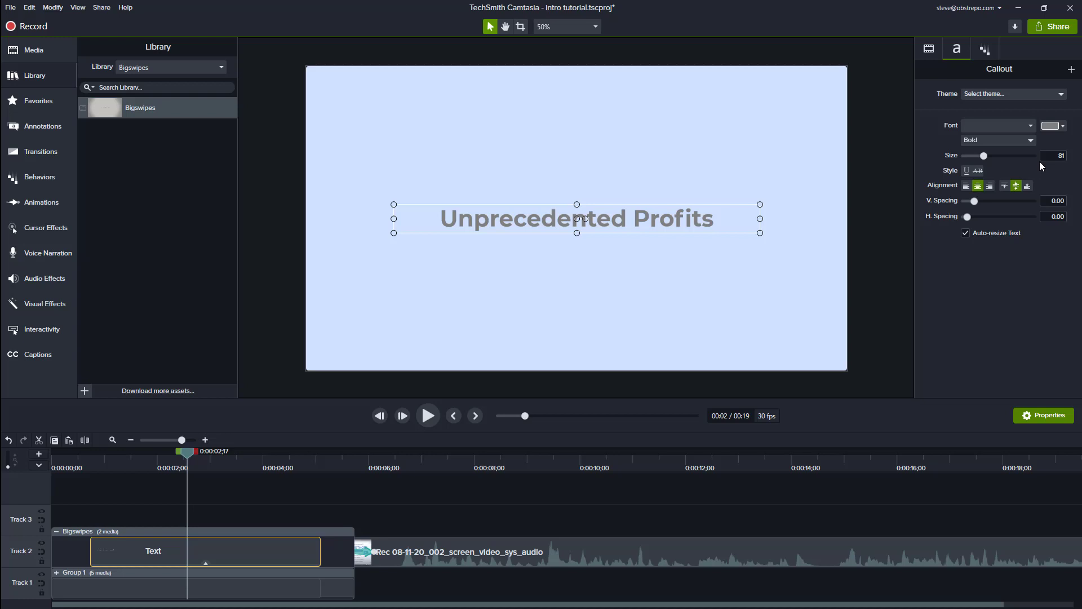
left_click_drag(988, 158, 996, 160)
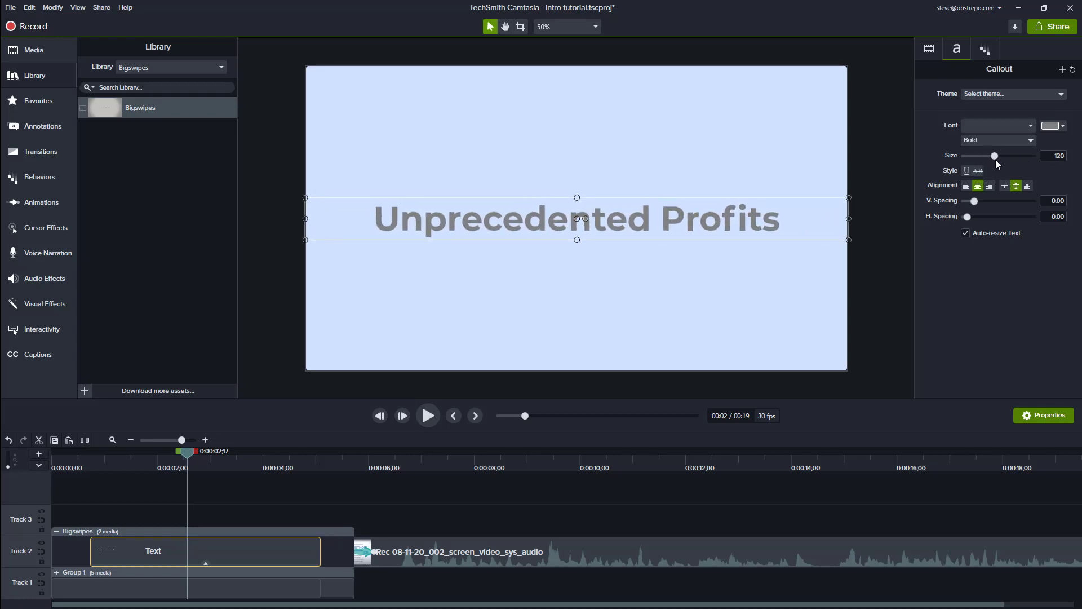
- Set the title's Shifting In type to Text > Simultaneous
left_click(984, 49)
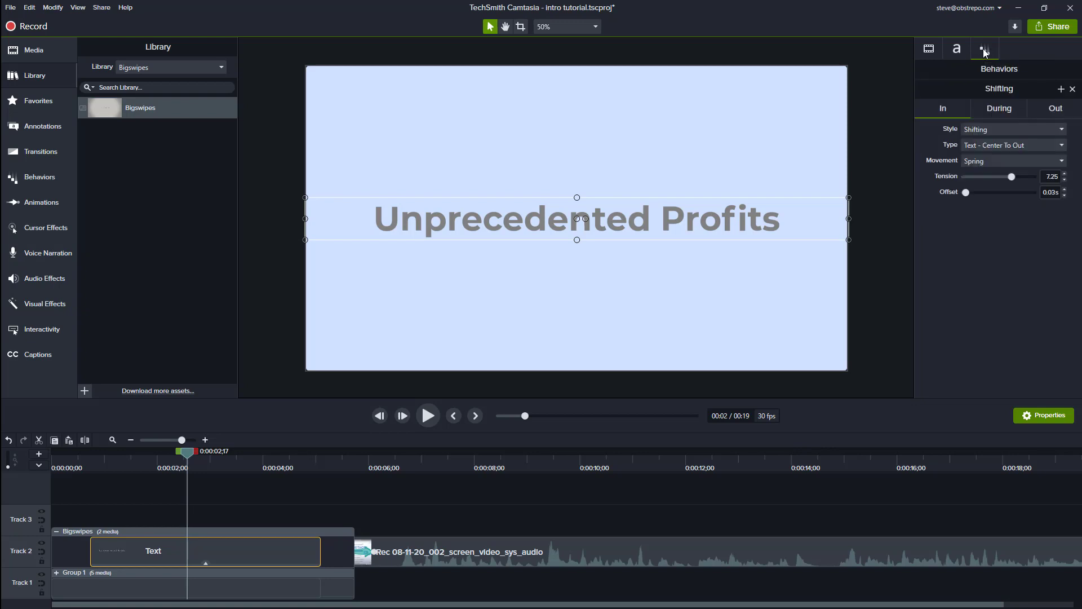
left_click(983, 147)
mouse_move(980, 171)
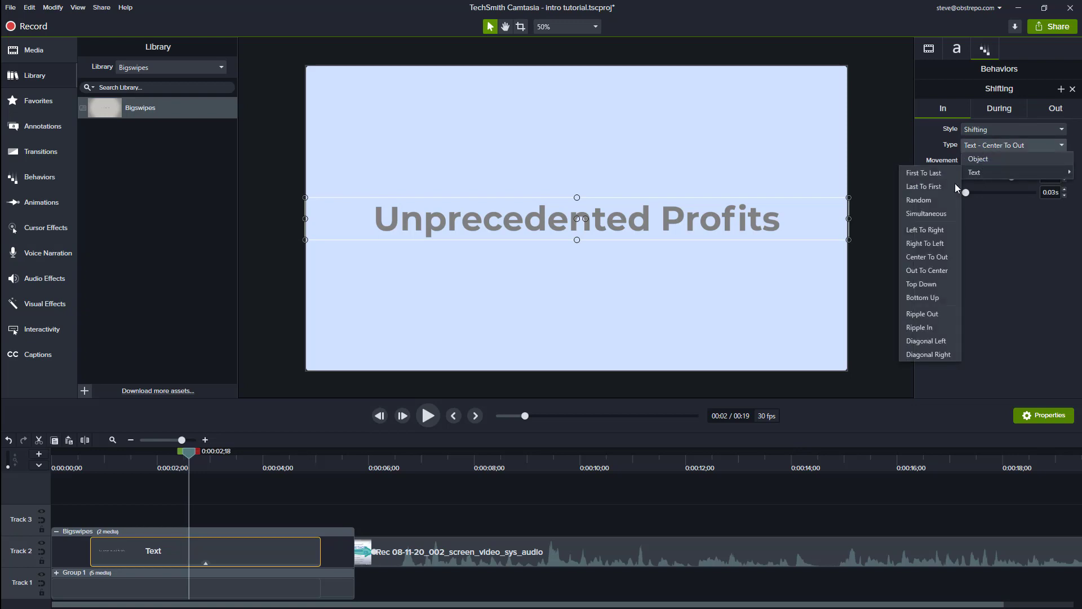
left_click(939, 192)
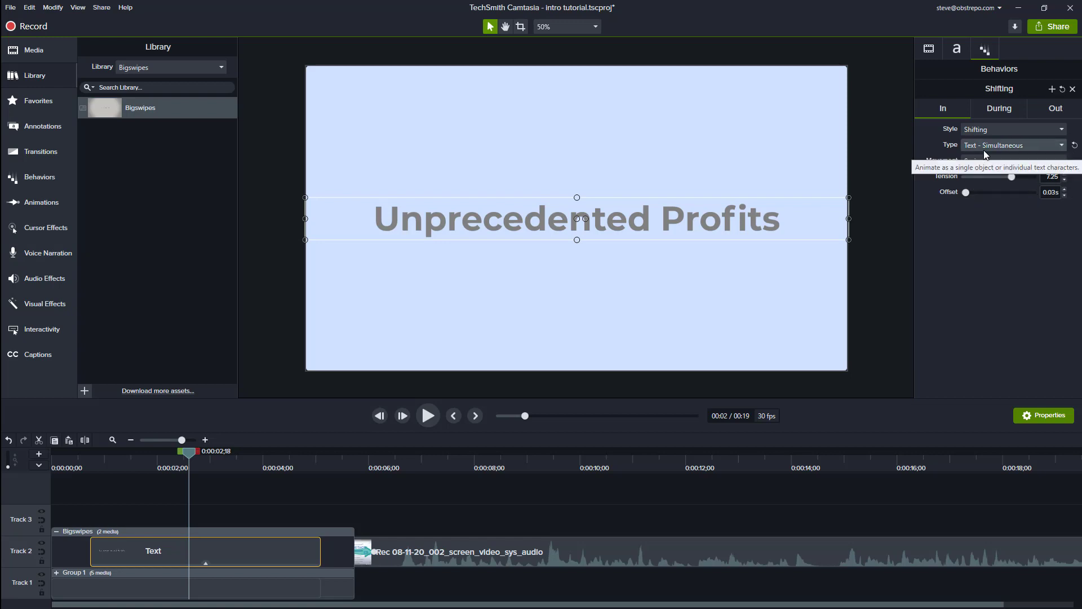
left_click_drag(182, 452, 154, 465)
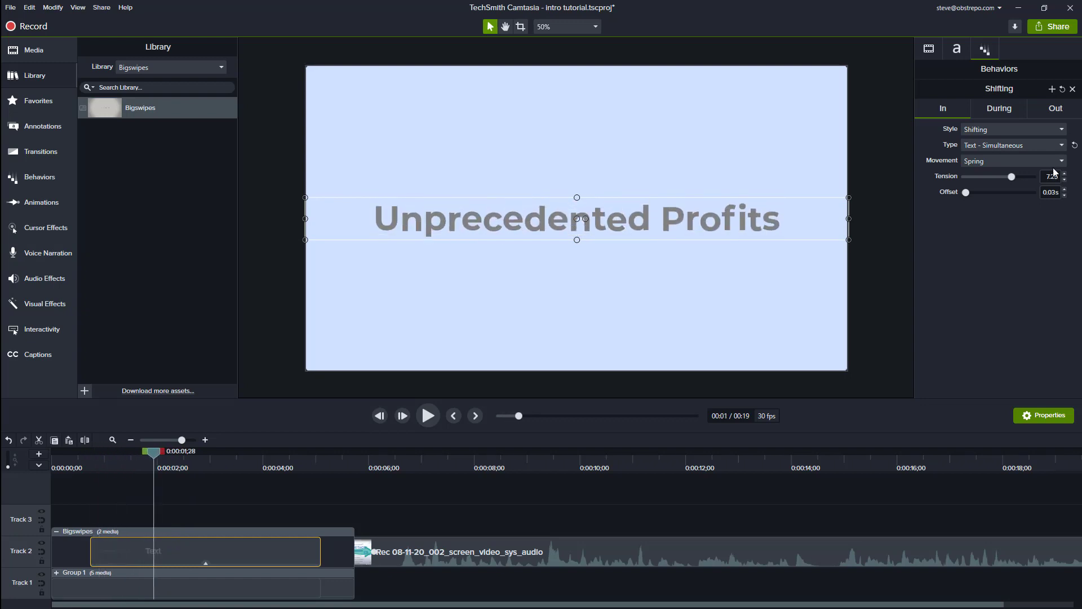
- Set the entrance movement to Ease In > Sine and preview the shifting letters
left_click(1049, 162)
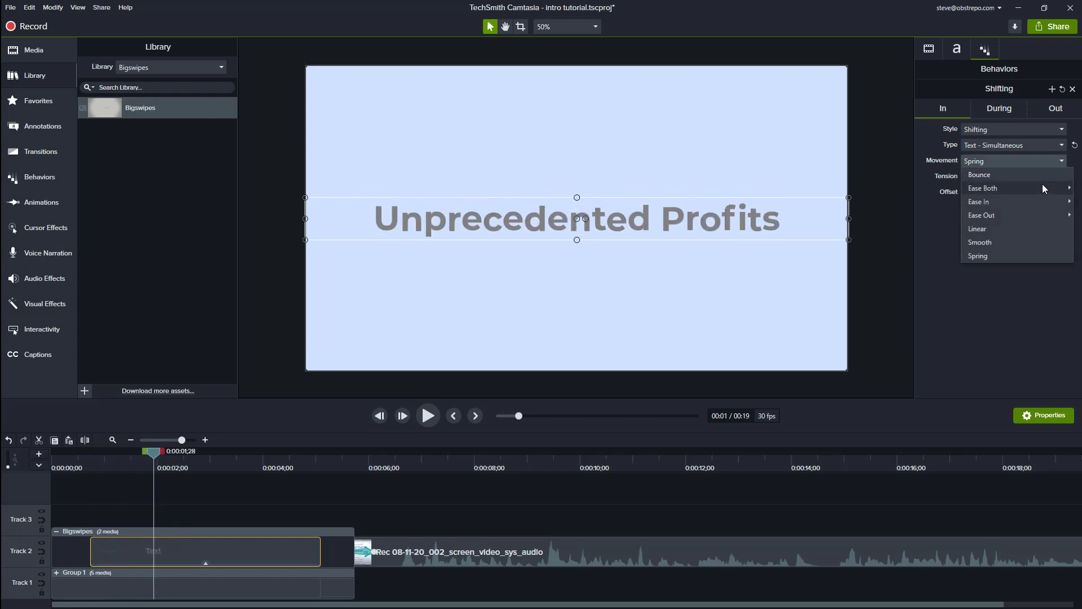
mouse_move(975, 204)
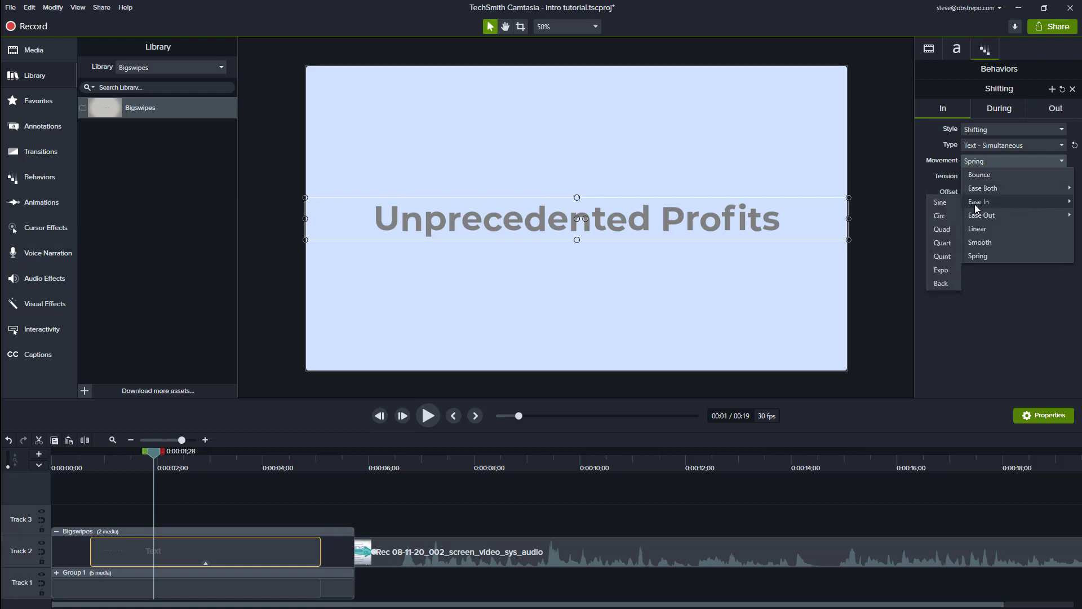
left_click(940, 203)
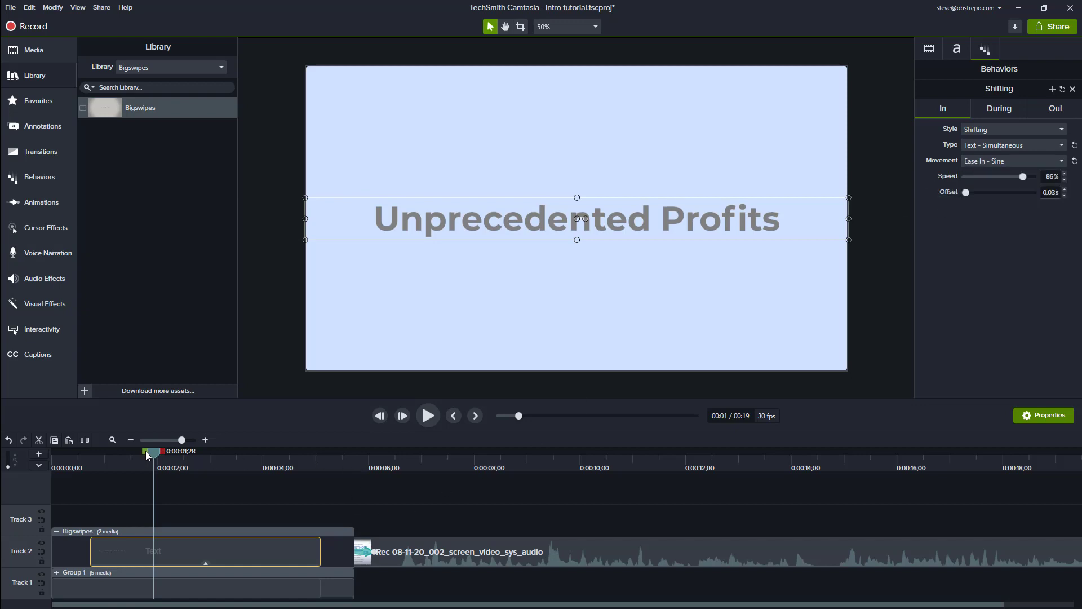
left_click_drag(151, 451, 123, 472)
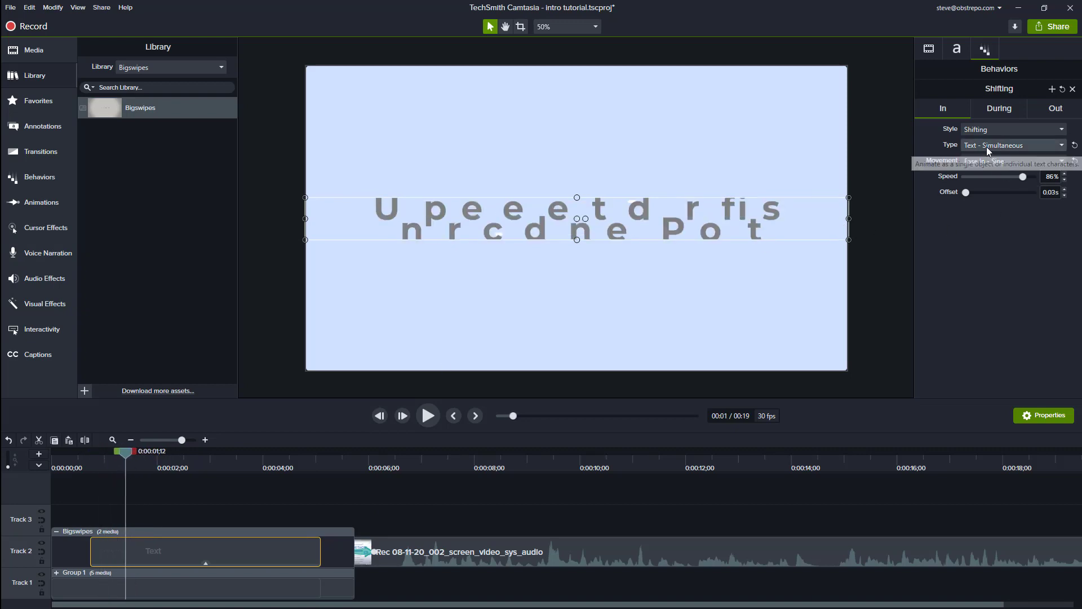
mouse_move(126, 457)
left_mouse_down()
mouse_move(145, 459)
mouse_move(109, 466)
mouse_move(129, 465)
left_mouse_up()
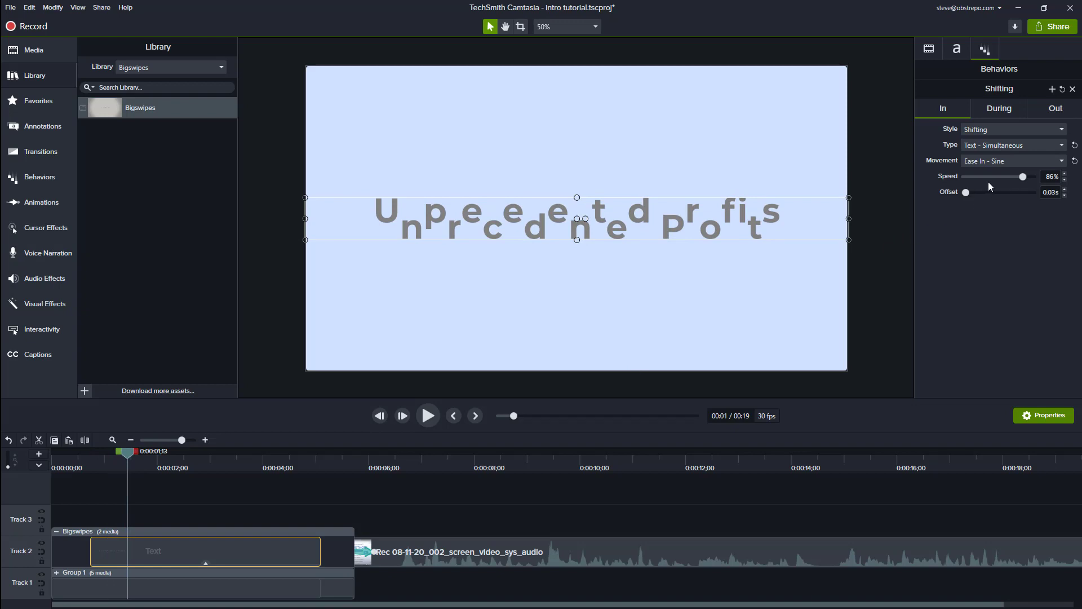
- Leave the title's During animation style as None
left_click(1001, 112)
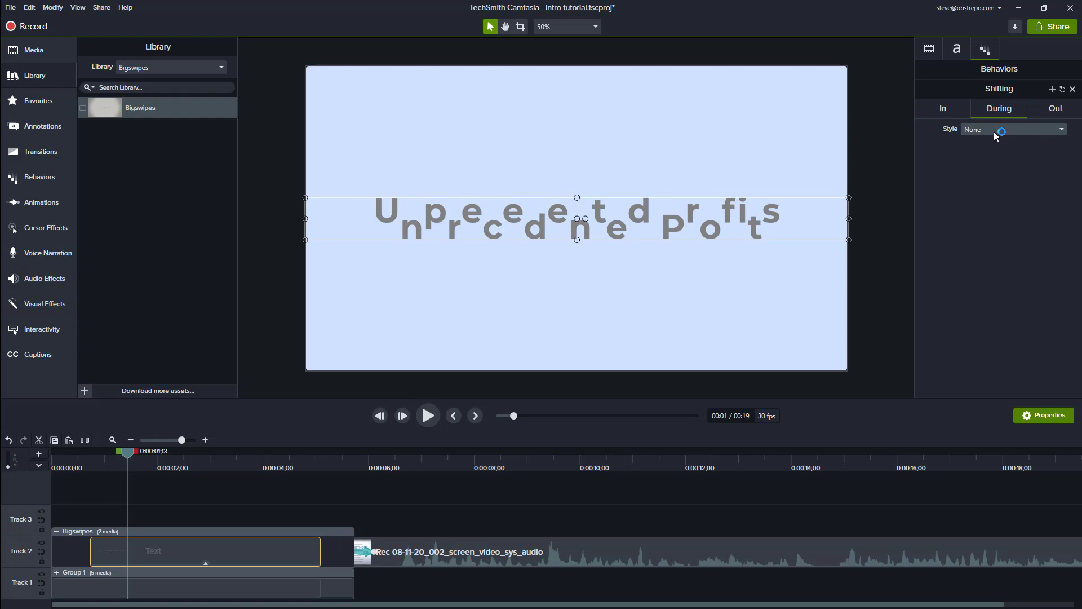
left_click(994, 131)
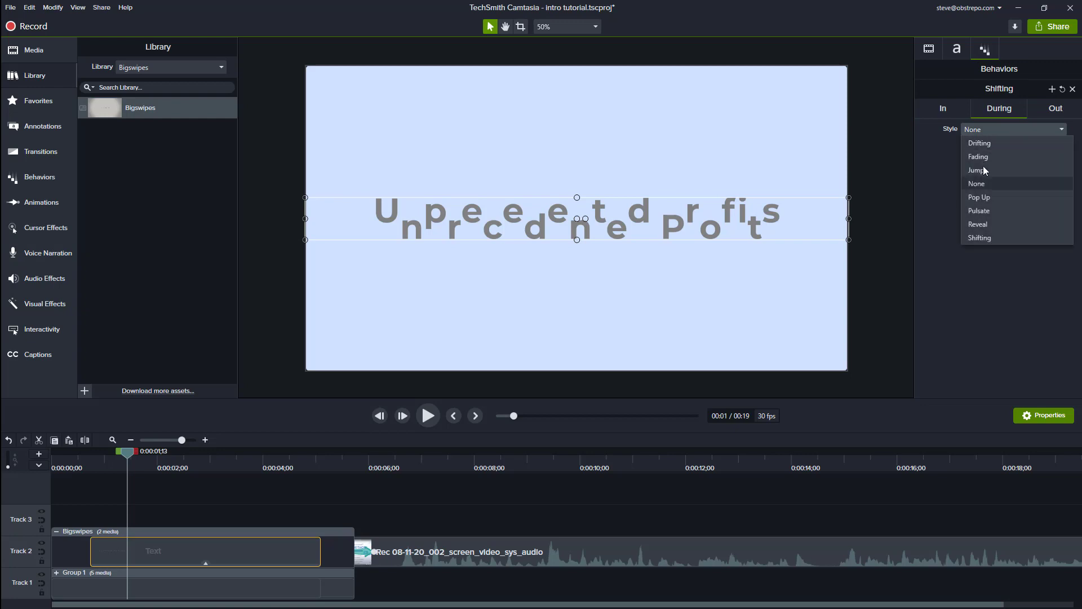
key("Escape")
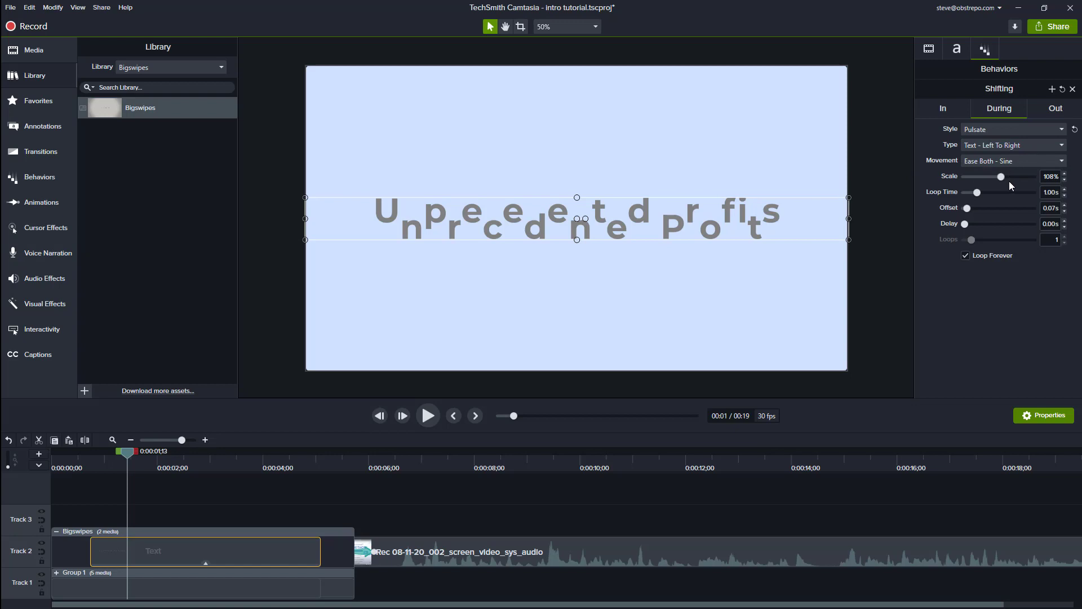
- Make the title's exit drop letters to the Left at 95% speed
left_click(1053, 110)
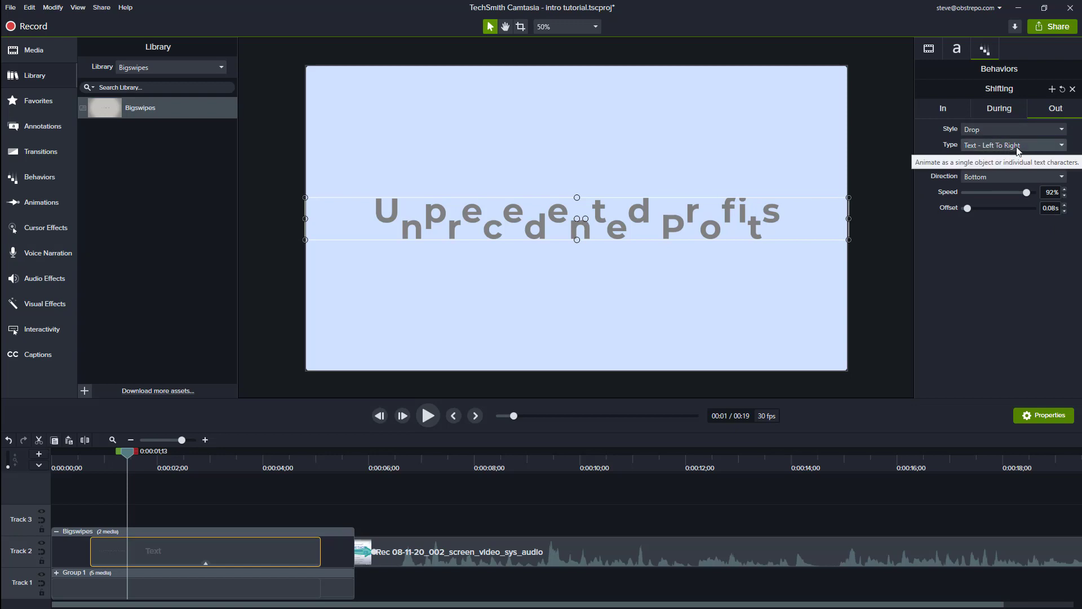
left_click(990, 175)
left_click(986, 194)
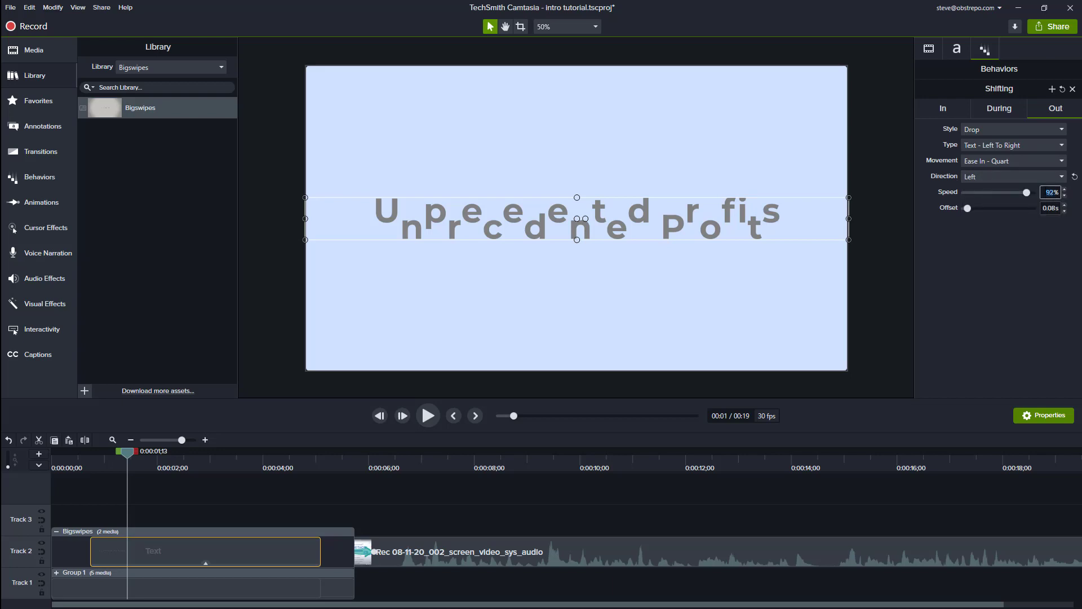
left_click(1064, 190)
left_click(1065, 190)
left_click(1064, 189)
left_click_drag(124, 455, 51, 461)
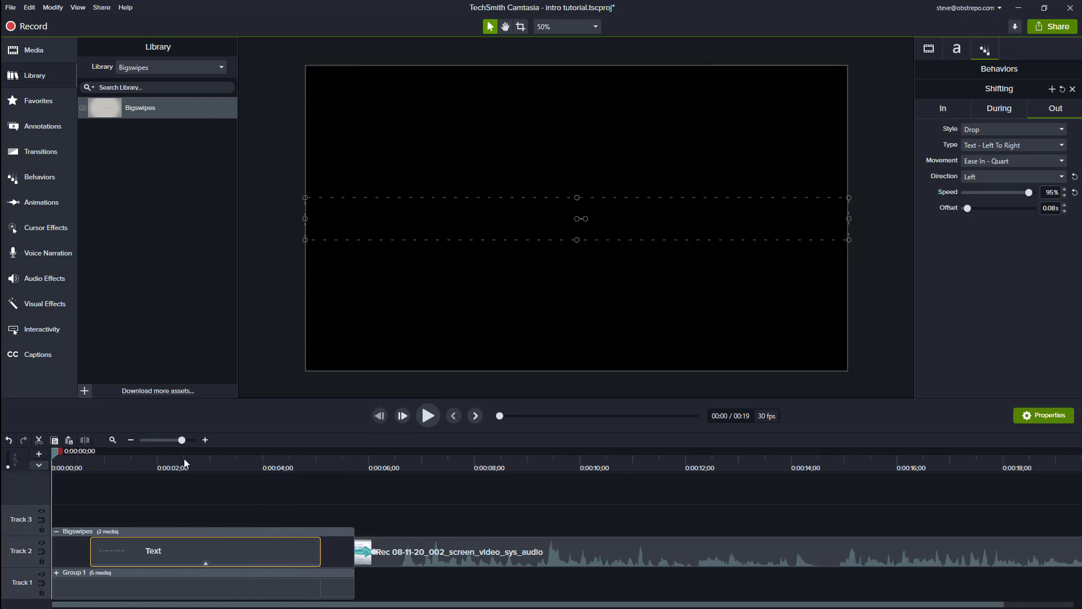
left_click(431, 419)
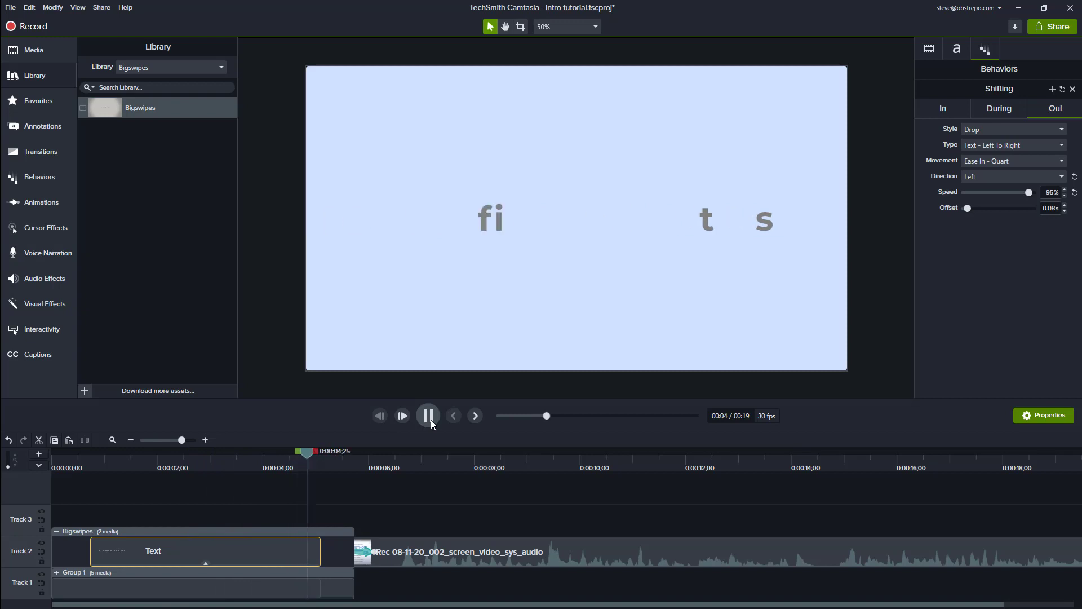
left_click(430, 420)
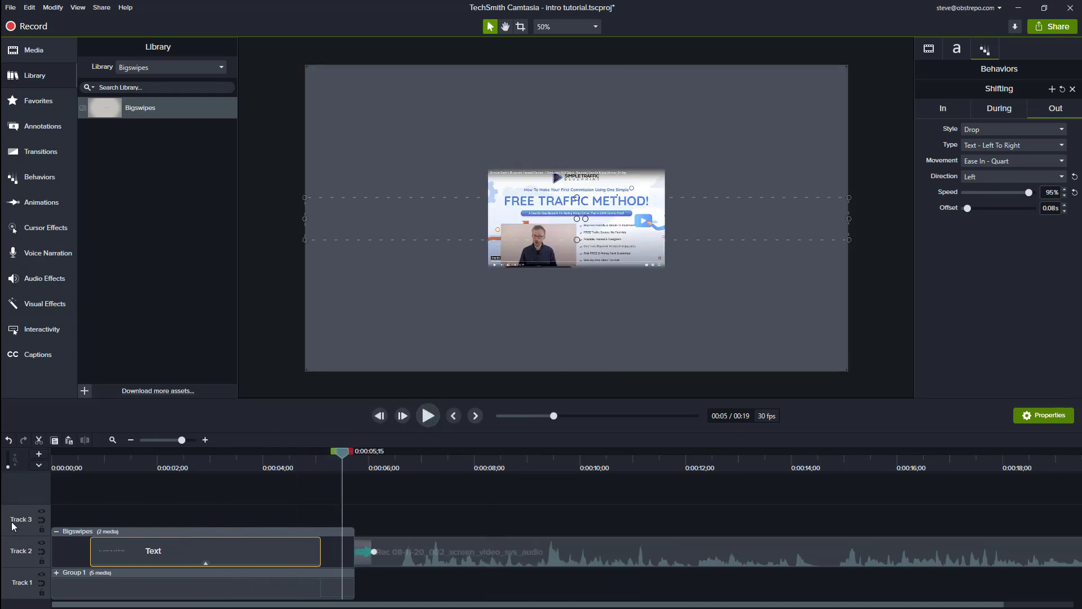
- Expand the Bigswipes group and heighten the timeline to show all tracks
left_click(57, 531)
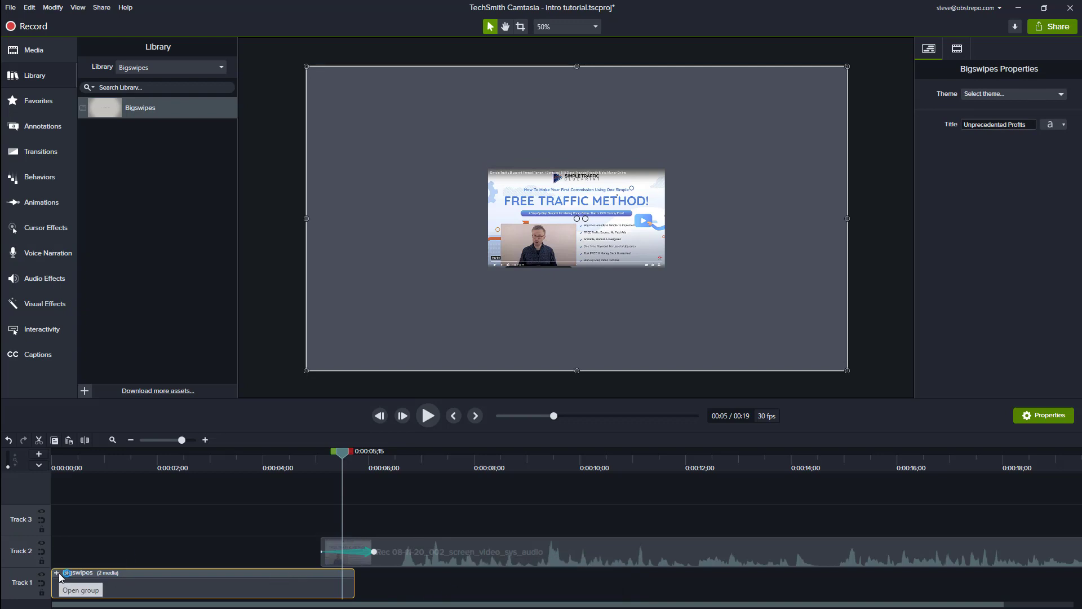
left_click(57, 573)
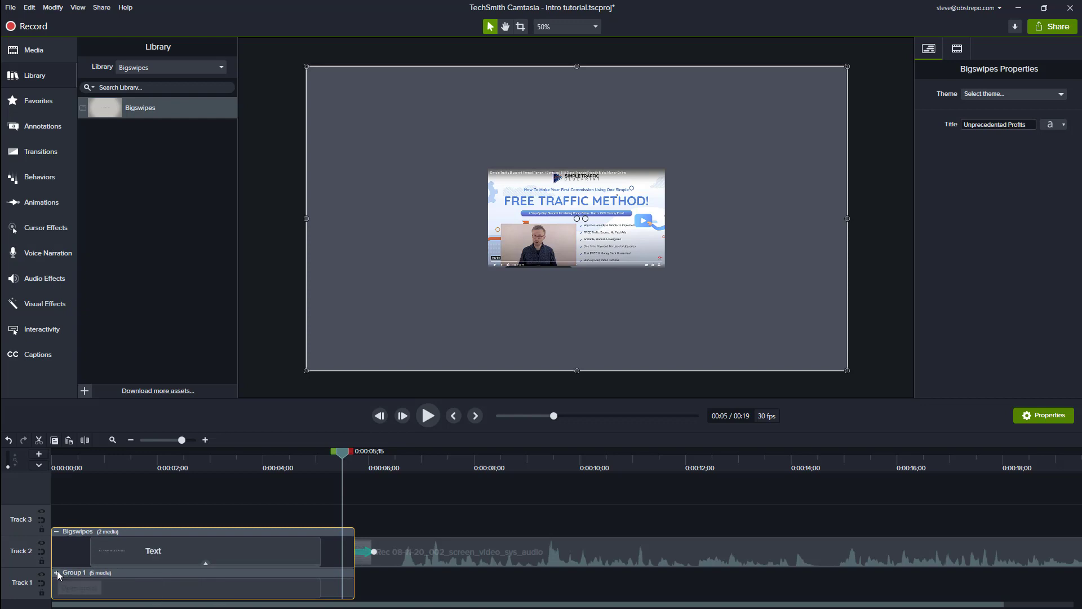
left_click(57, 572)
left_click(59, 573)
left_click(59, 572)
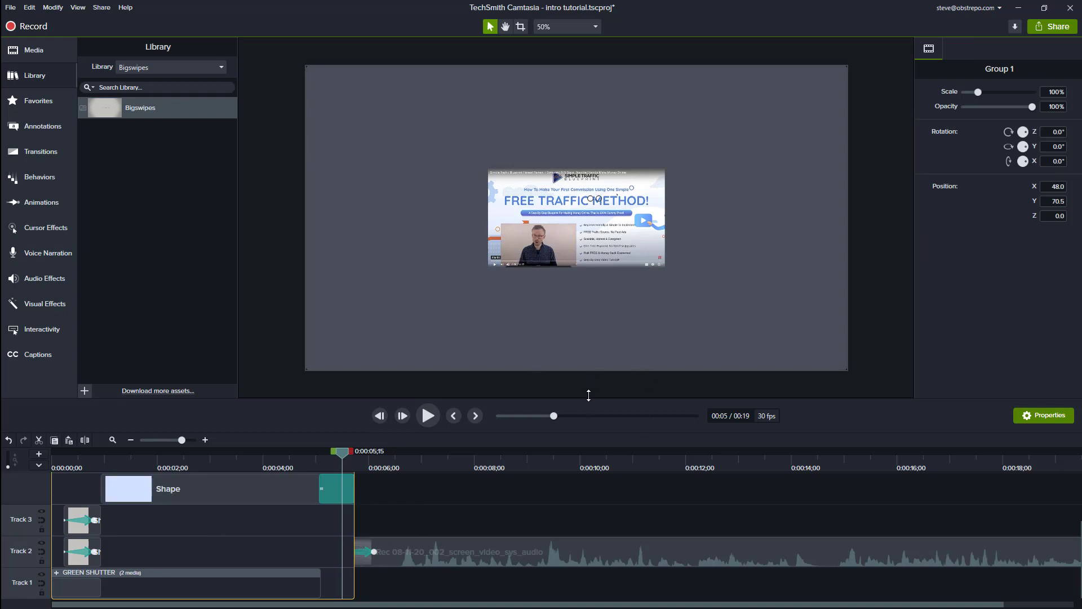
left_click_drag(587, 396, 590, 294)
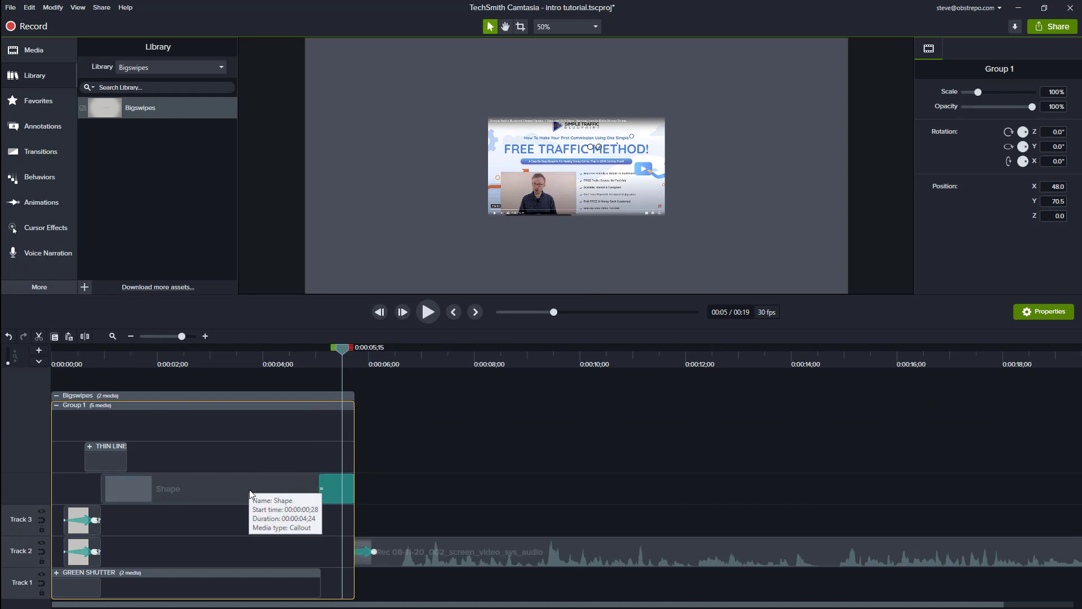
left_click(61, 397)
left_click(62, 398)
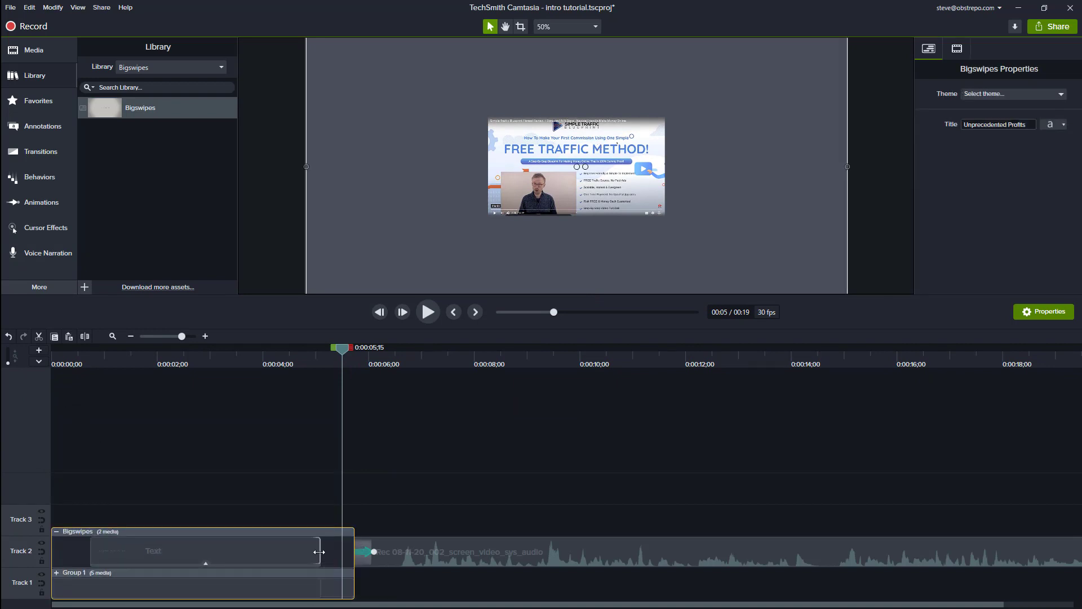
- Trim the Text clip and Bigswipes group to end around 0:00:04, then play it back
left_click_drag(319, 551, 257, 552)
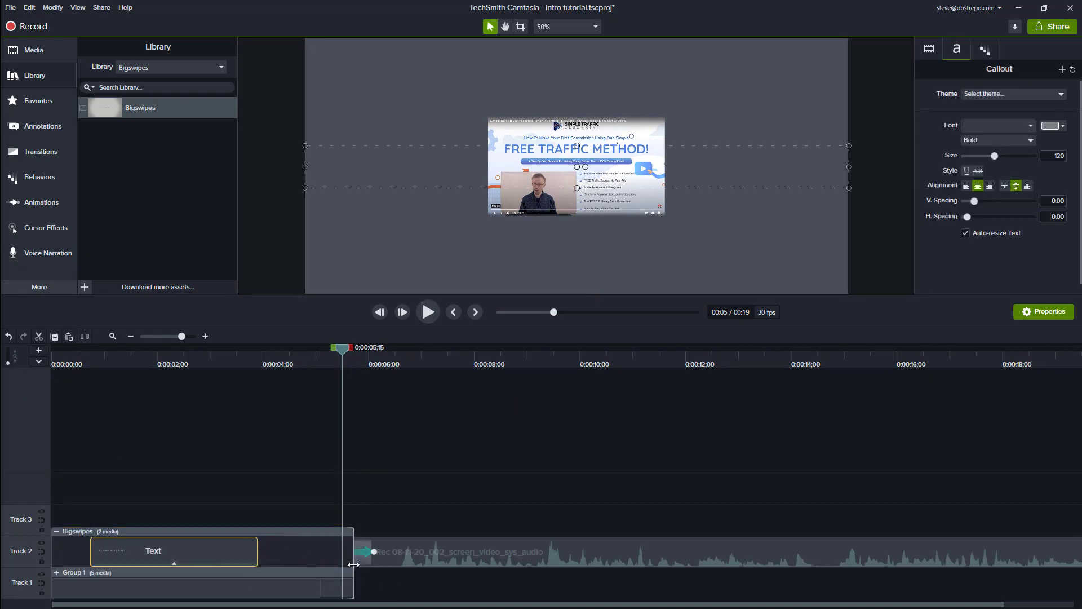
left_click_drag(354, 565, 302, 564)
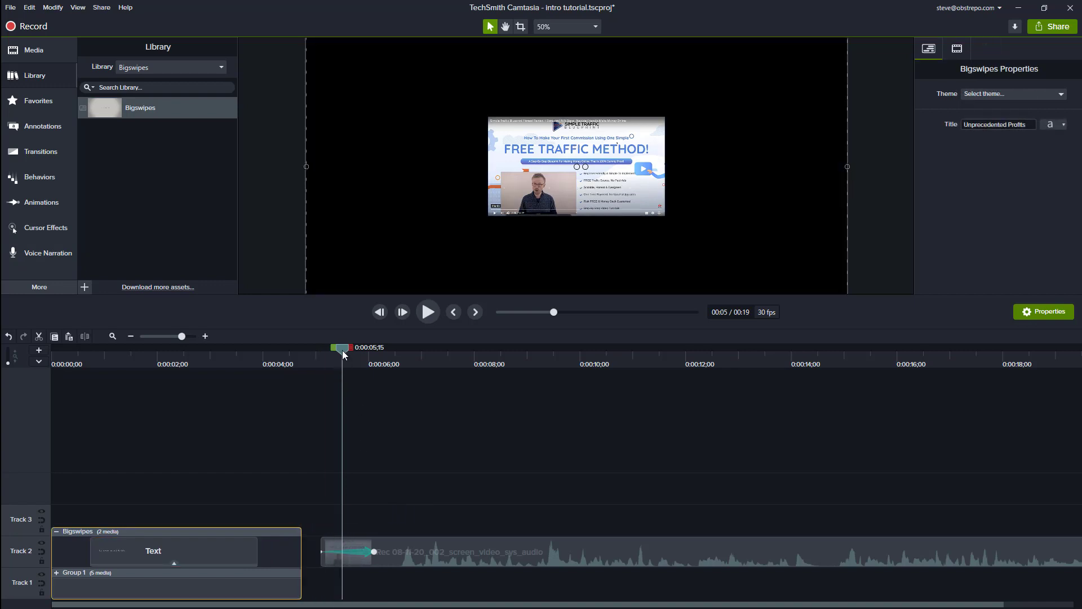
left_click_drag(342, 350, 312, 364)
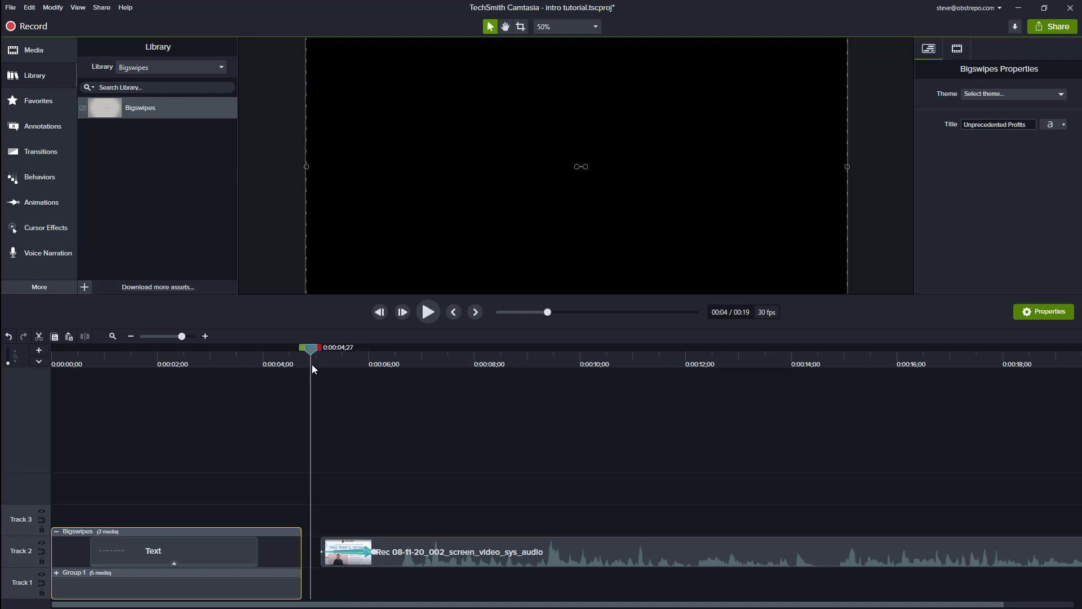
left_click_drag(302, 564, 307, 564)
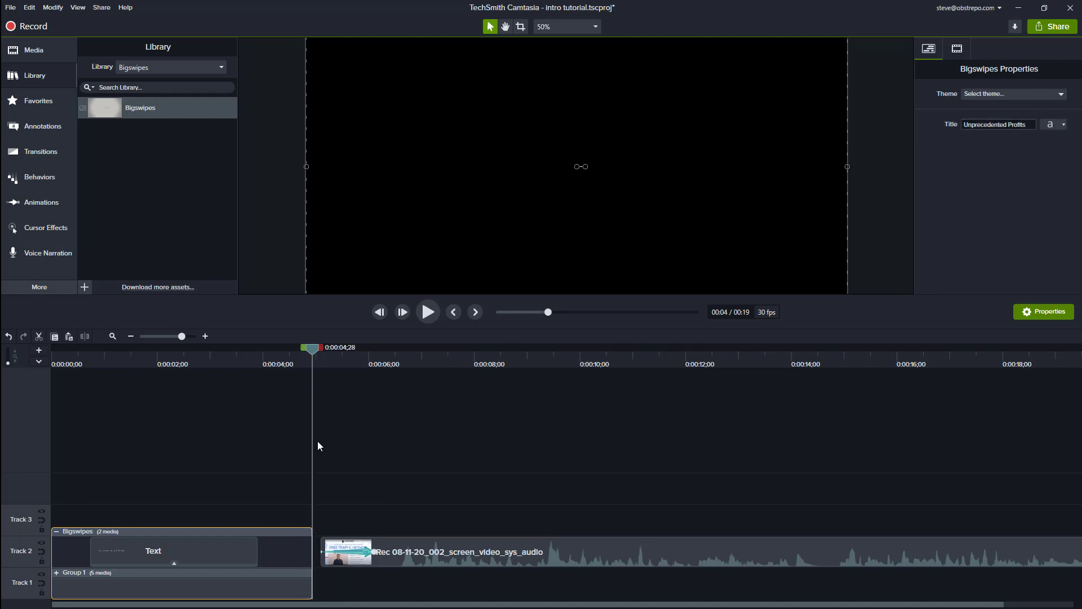
left_click_drag(308, 347, 248, 407)
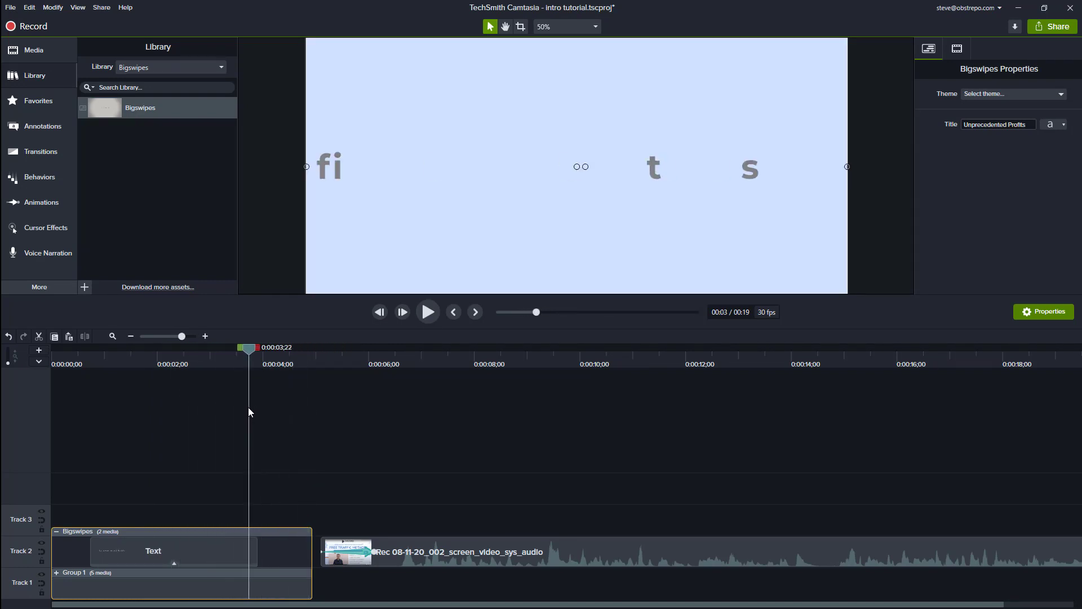
left_click_drag(311, 531, 280, 532)
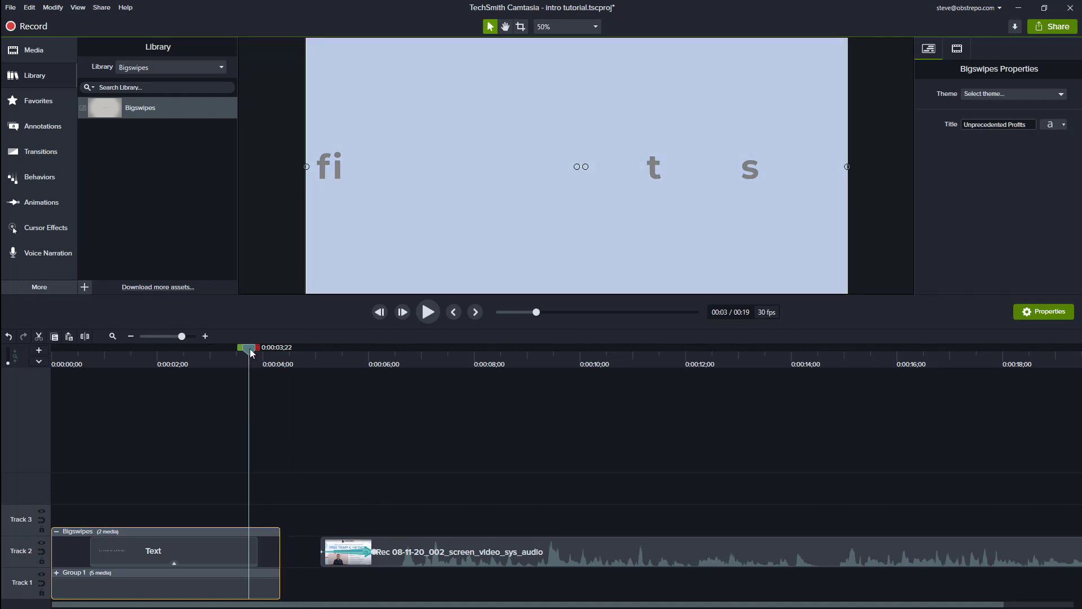
left_click_drag(248, 349, 41, 374)
left_click(426, 313)
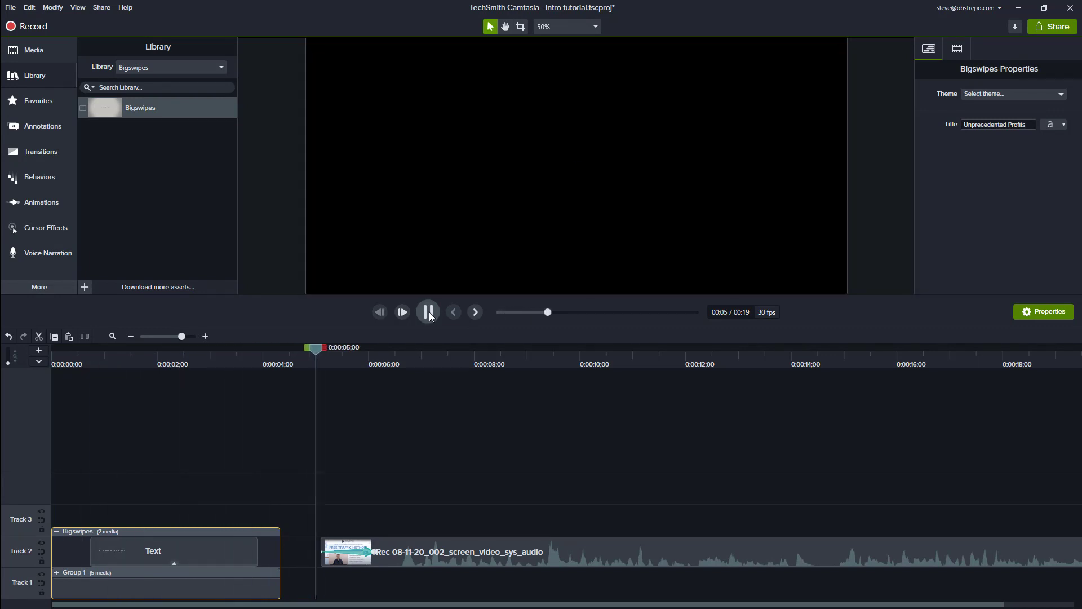
left_click(428, 312)
- Move the recording clip up to Track 3, starting just before the intro ends
left_click_drag(442, 551, 374, 506)
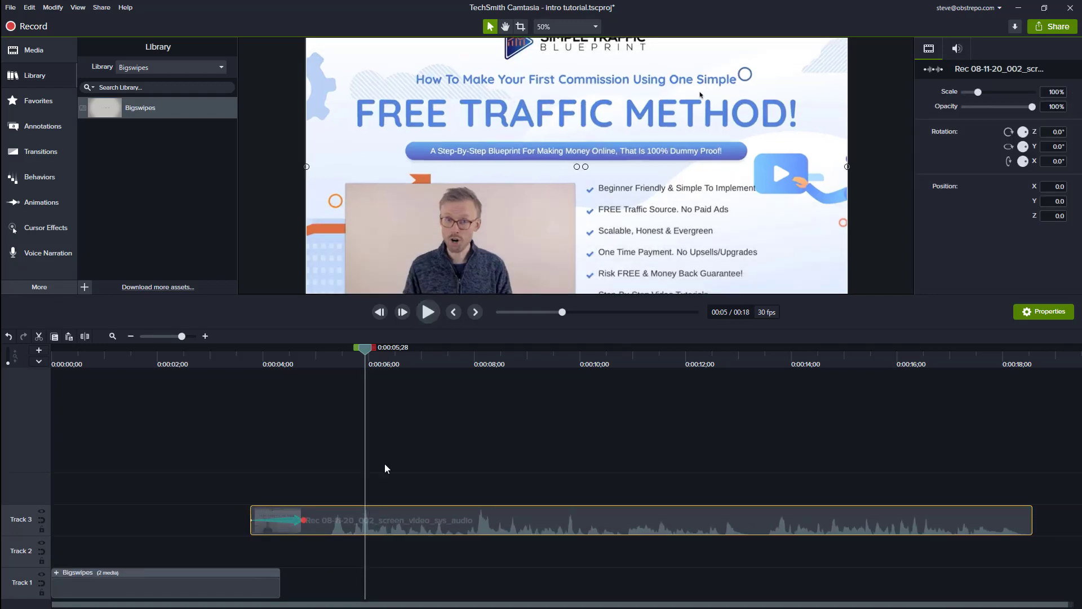
left_click_drag(371, 357, 252, 403)
left_click_drag(351, 517, 343, 491)
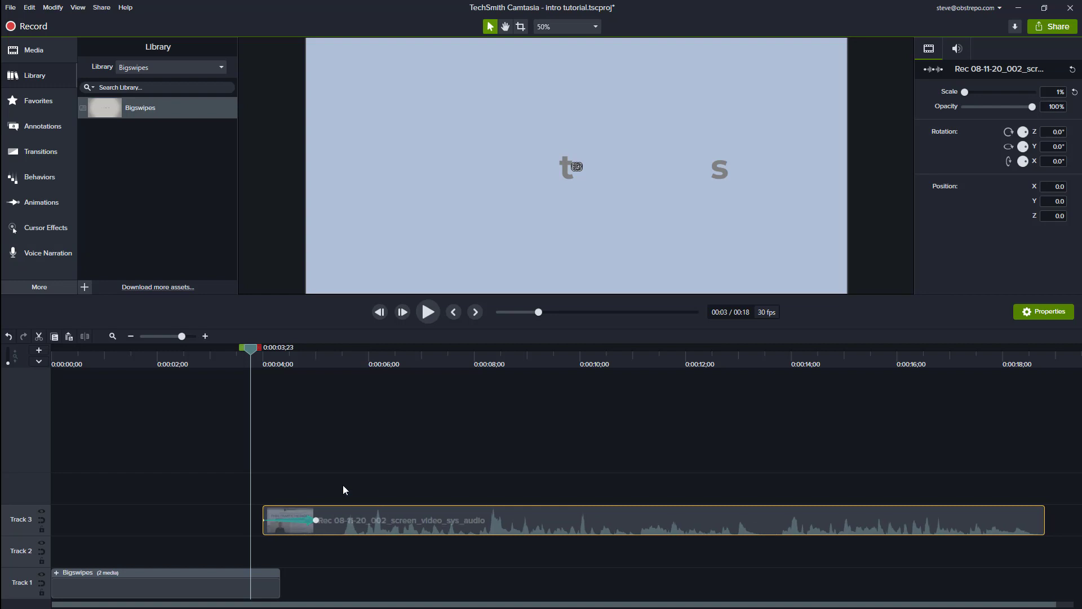
left_click_drag(250, 359, 286, 367)
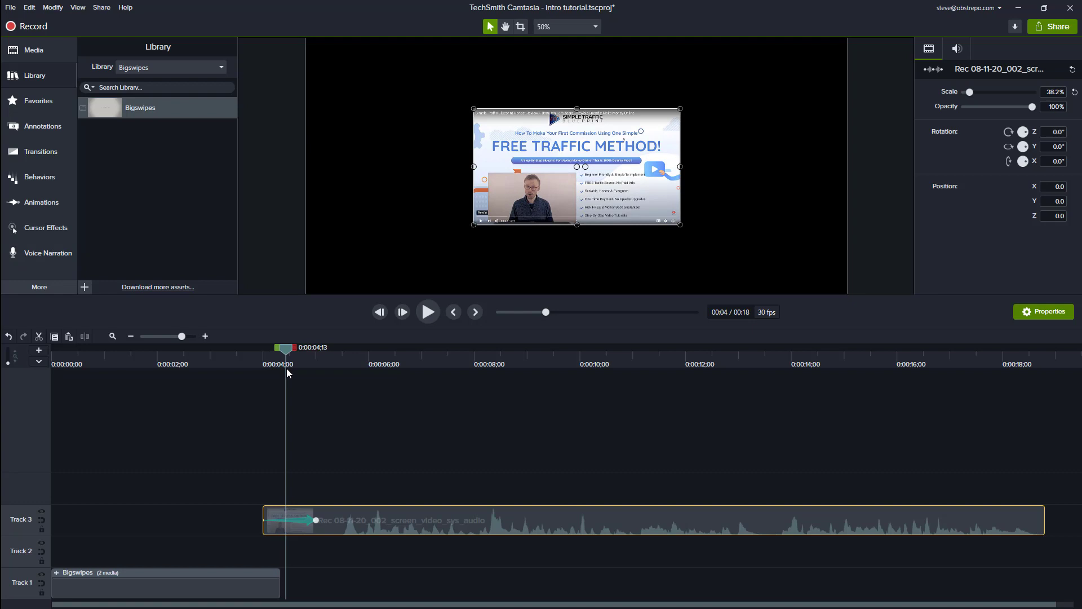
- Delete the recording clip's zoom animation and set its Scale to 100%
left_click(315, 519)
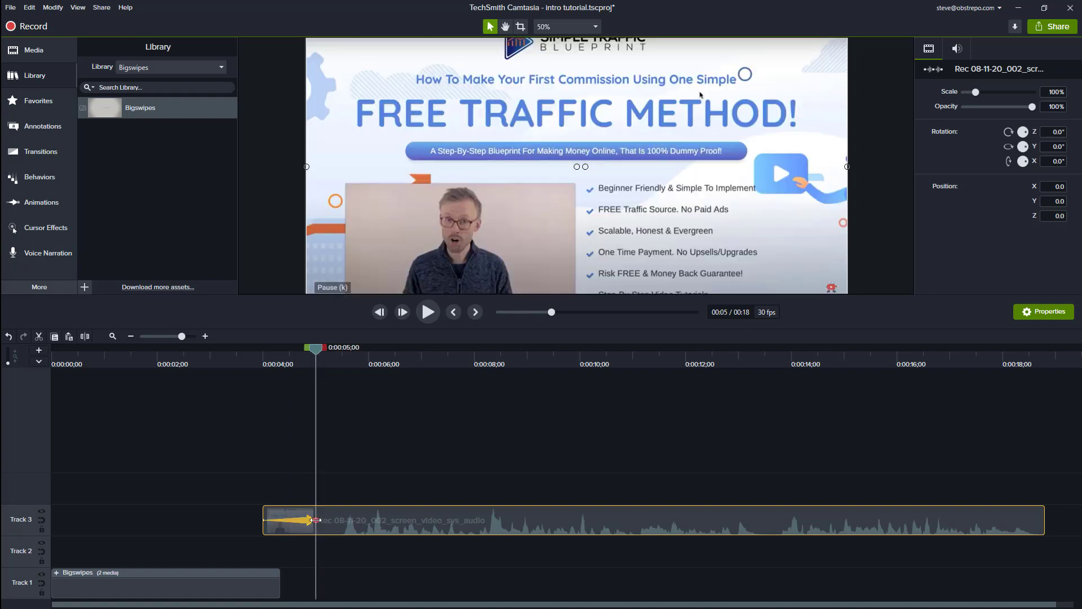
key("Delete")
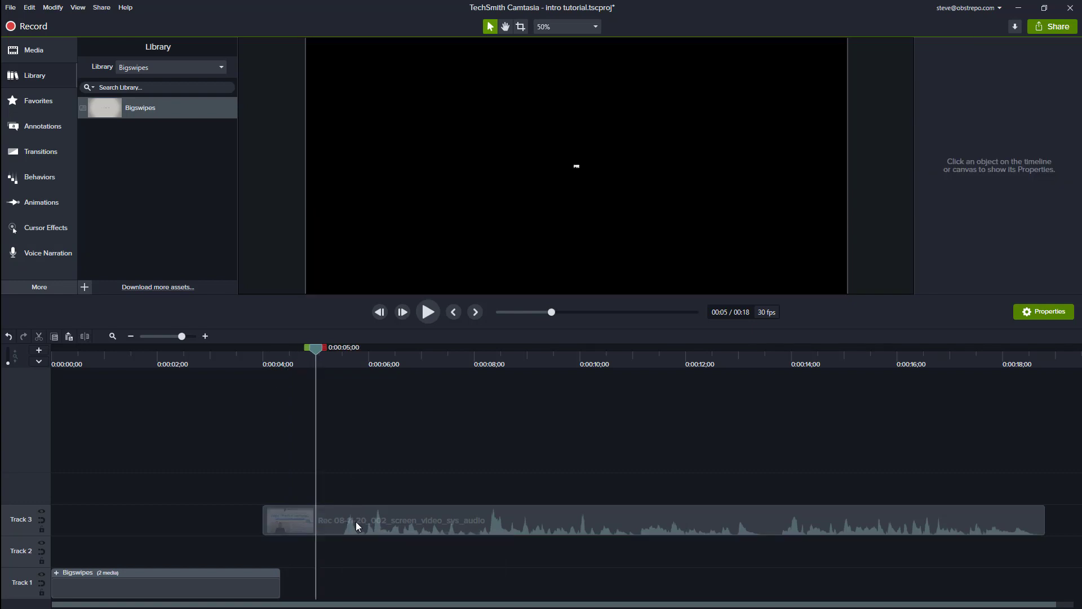
left_click(356, 522)
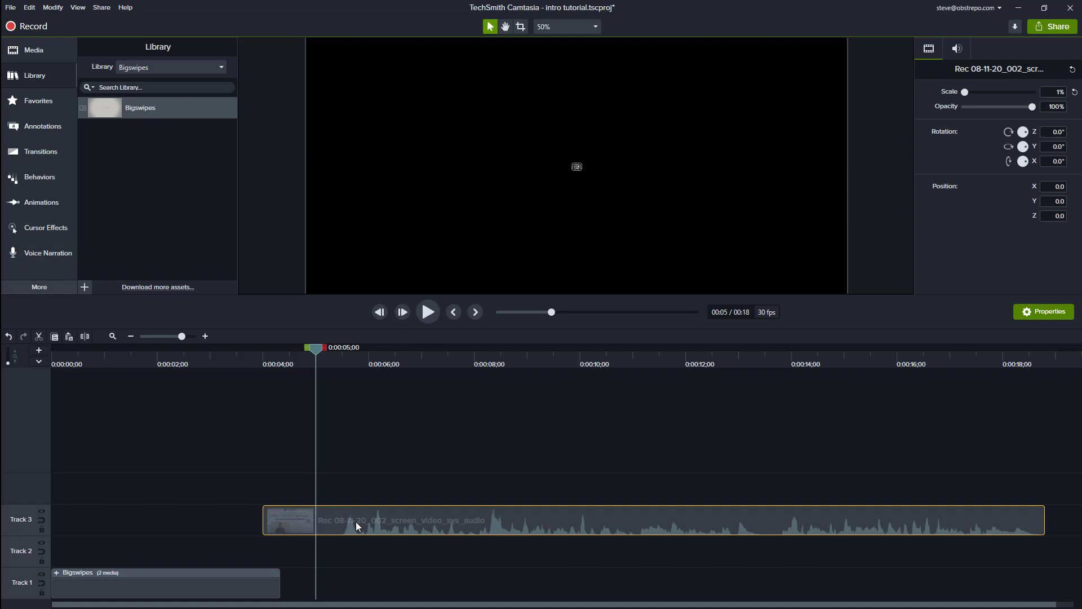
left_click(1050, 91)
type("100")
key("Return")
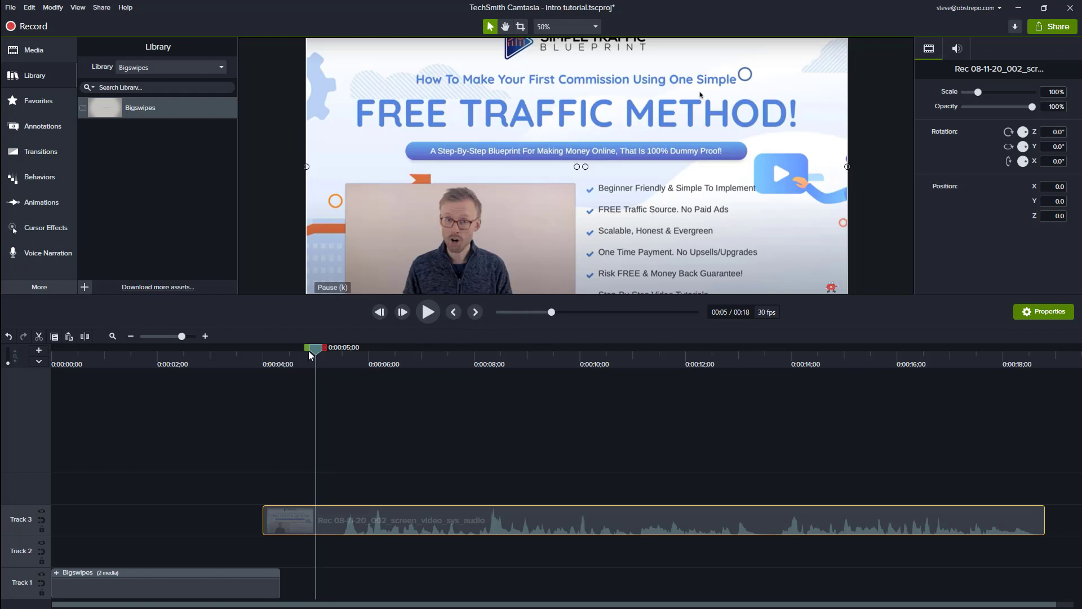
- Align the recording clip's start with the playhead in the intro's transition
left_click_drag(309, 351, 251, 368)
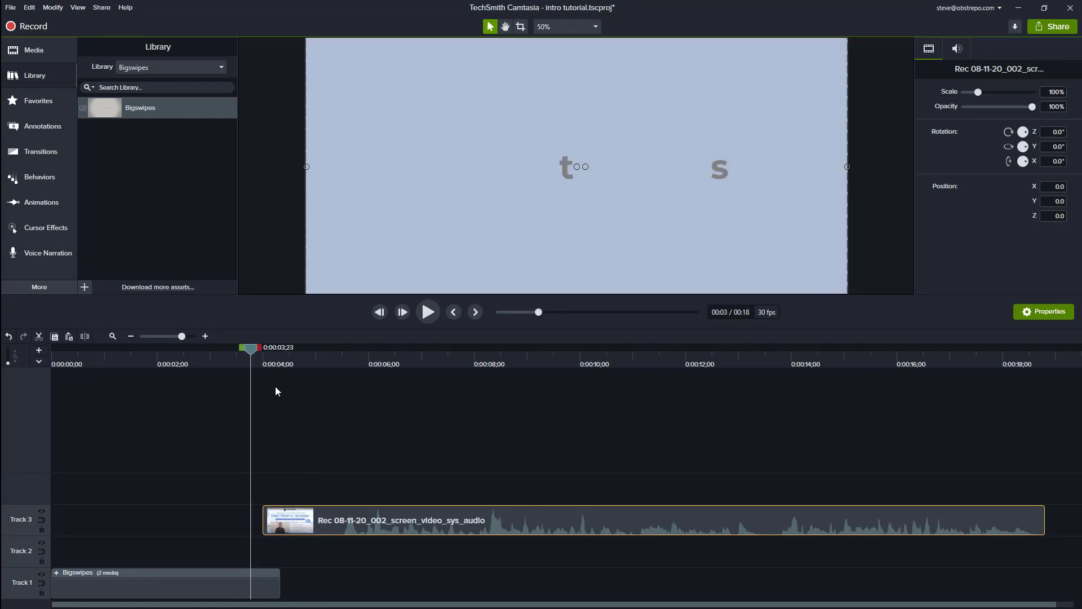
mouse_move(365, 508)
left_mouse_down()
mouse_move(377, 512)
mouse_move(370, 497)
left_mouse_up()
mouse_move(253, 353)
left_mouse_down()
mouse_move(273, 352)
mouse_move(251, 353)
left_mouse_up()
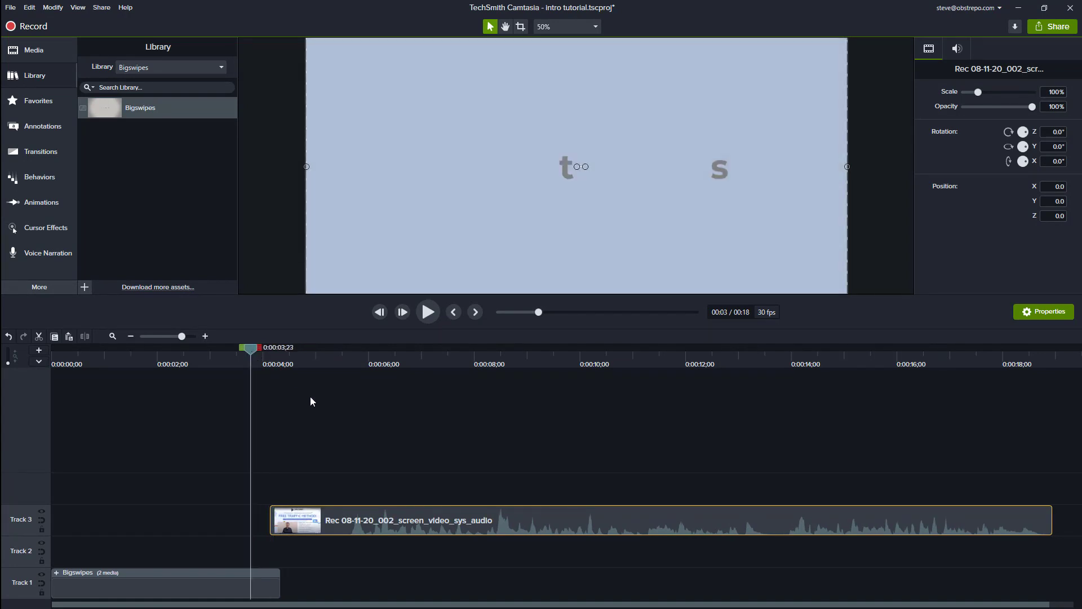
left_click_drag(402, 503, 388, 511)
mouse_move(253, 347)
left_mouse_down()
mouse_move(231, 352)
mouse_move(255, 360)
mouse_move(243, 360)
left_mouse_up()
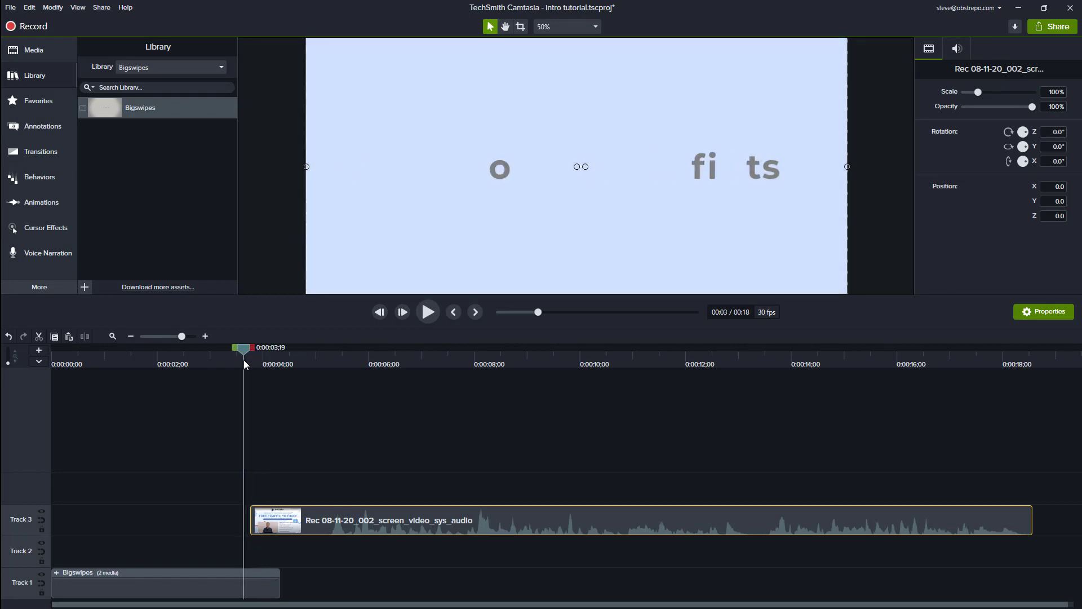
- Put the recording on Track 2 and the Bigswipes intro on Track 3, then preview
left_click_drag(417, 516, 426, 548)
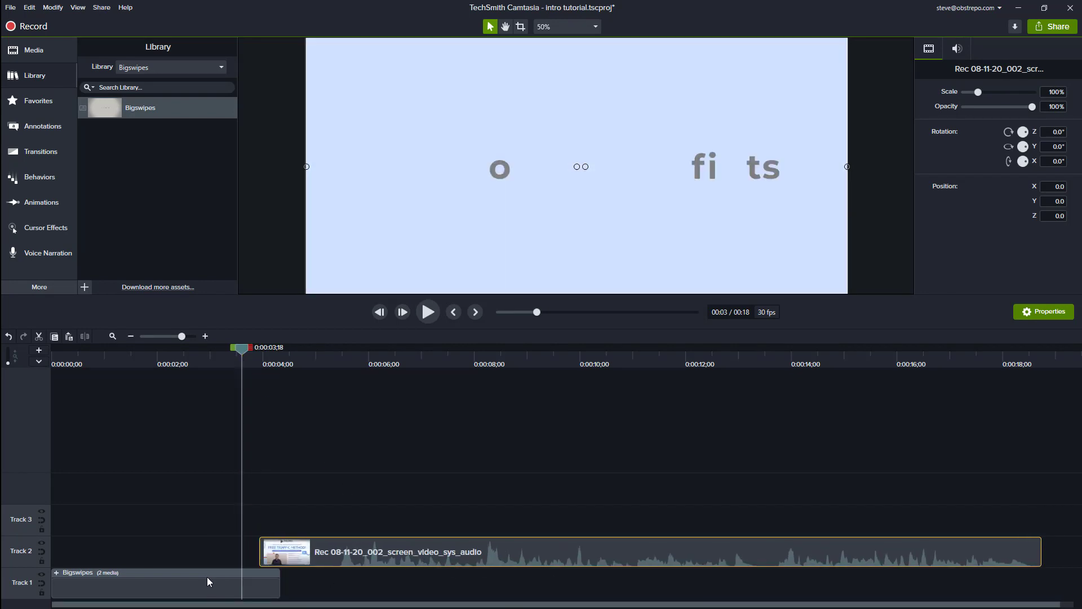
left_click_drag(208, 576, 207, 512)
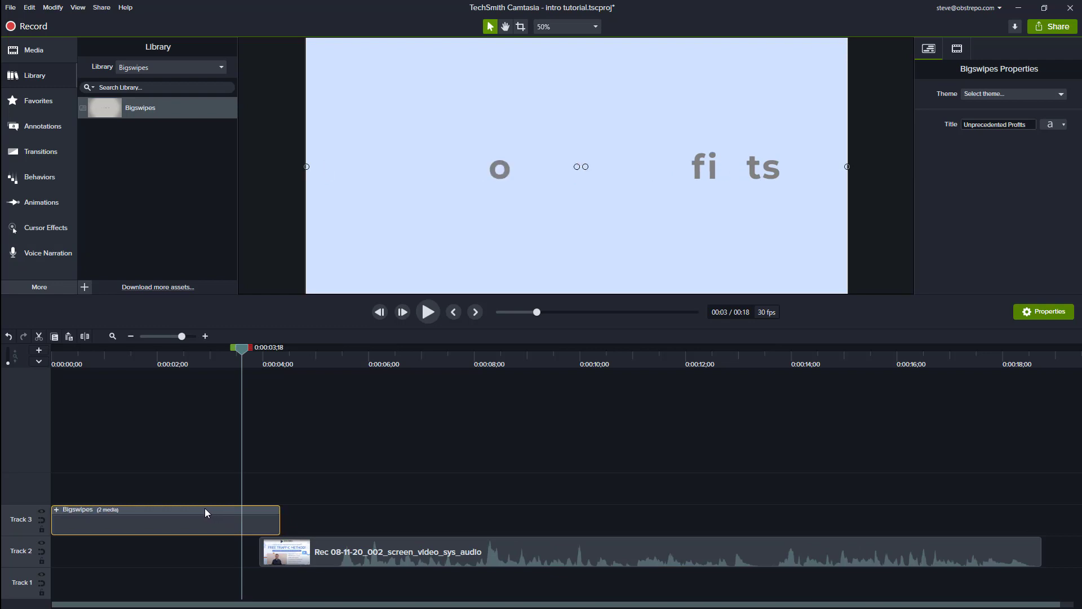
mouse_move(243, 348)
left_mouse_down()
mouse_move(282, 360)
mouse_move(228, 358)
left_mouse_up()
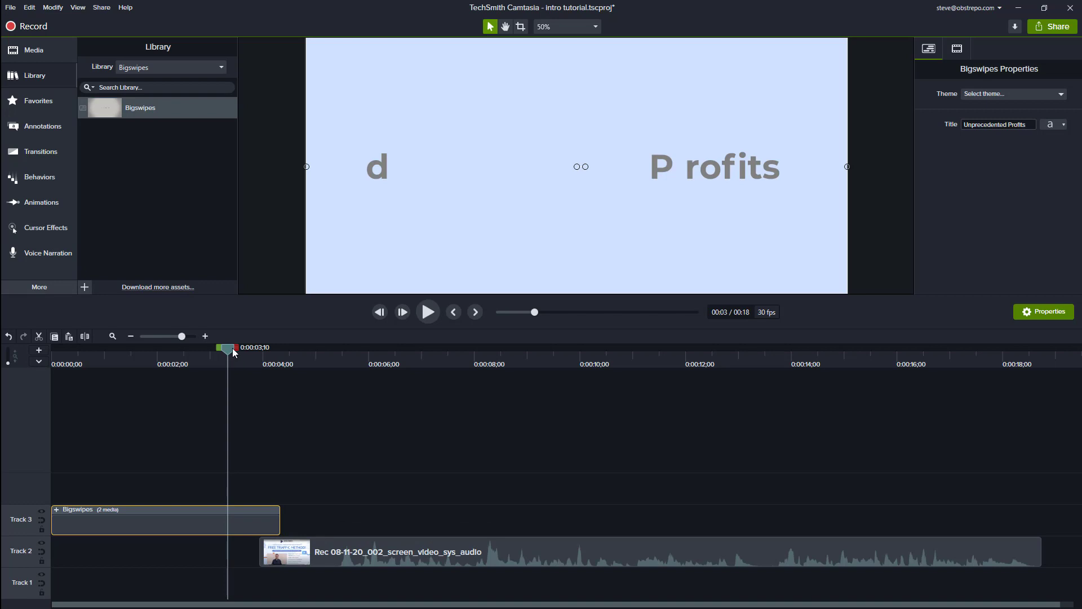
left_click_drag(224, 351, 25, 426)
left_click(429, 313)
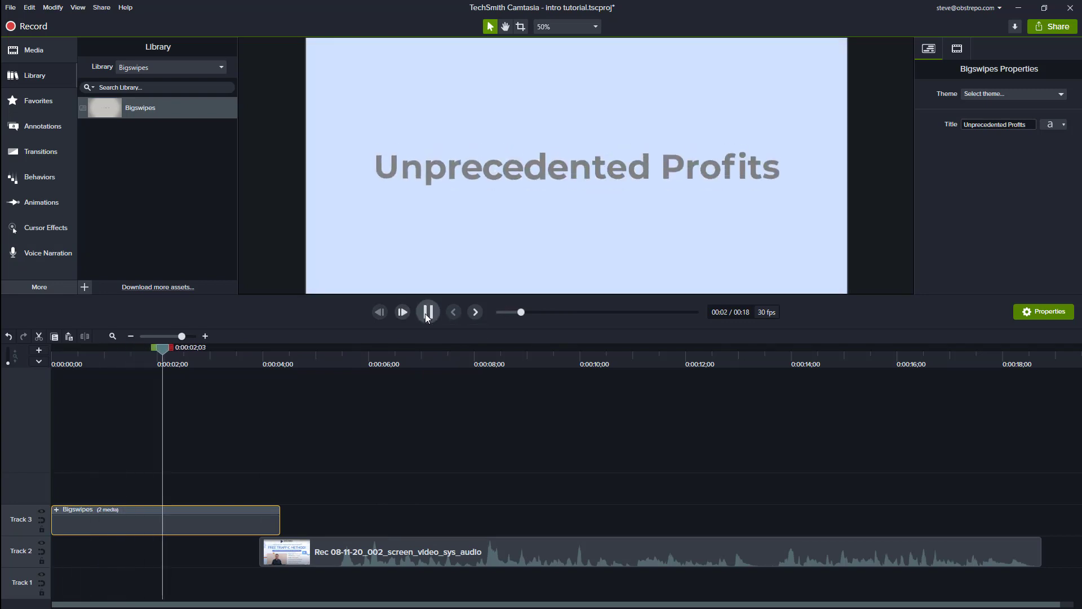
- Pause playback and add Intro Music.mp3 from the Media Bin's audio files to a new track
left_click(428, 313)
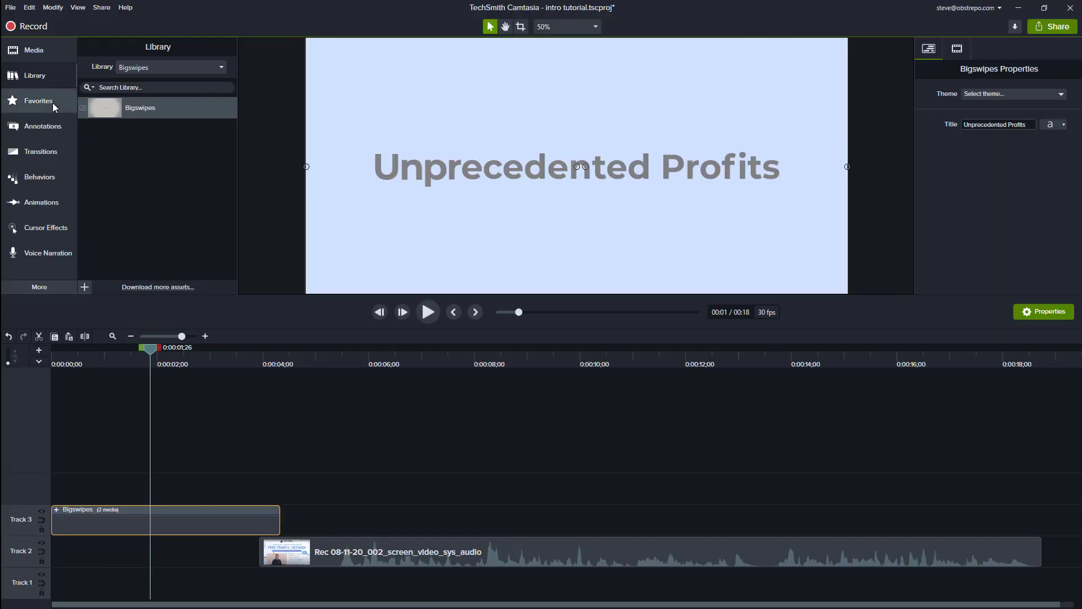
left_click(42, 52)
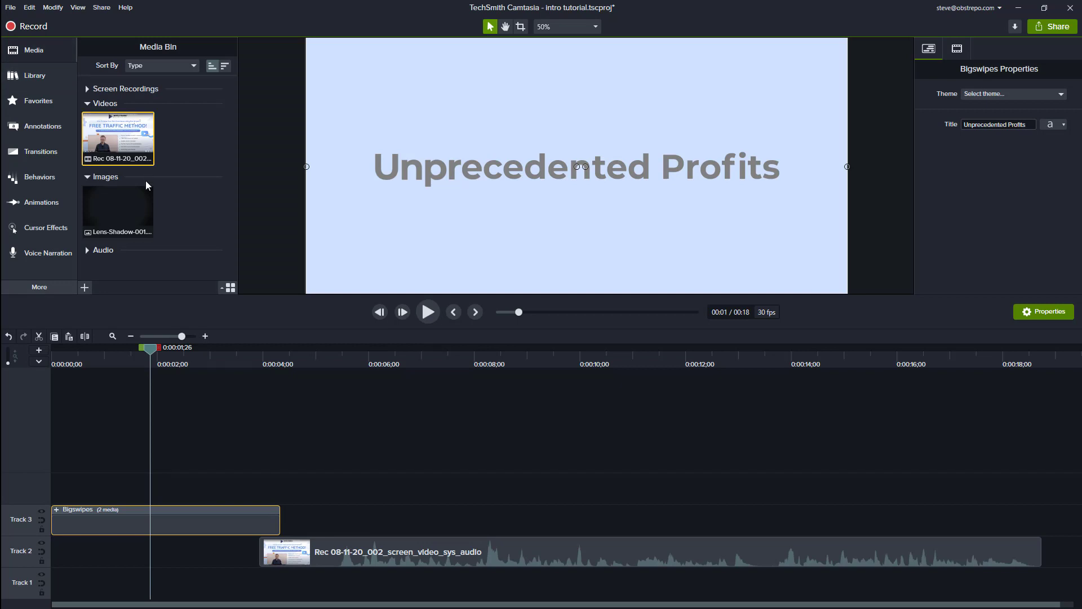
left_click(89, 251)
scroll(106, 246, "down", 2)
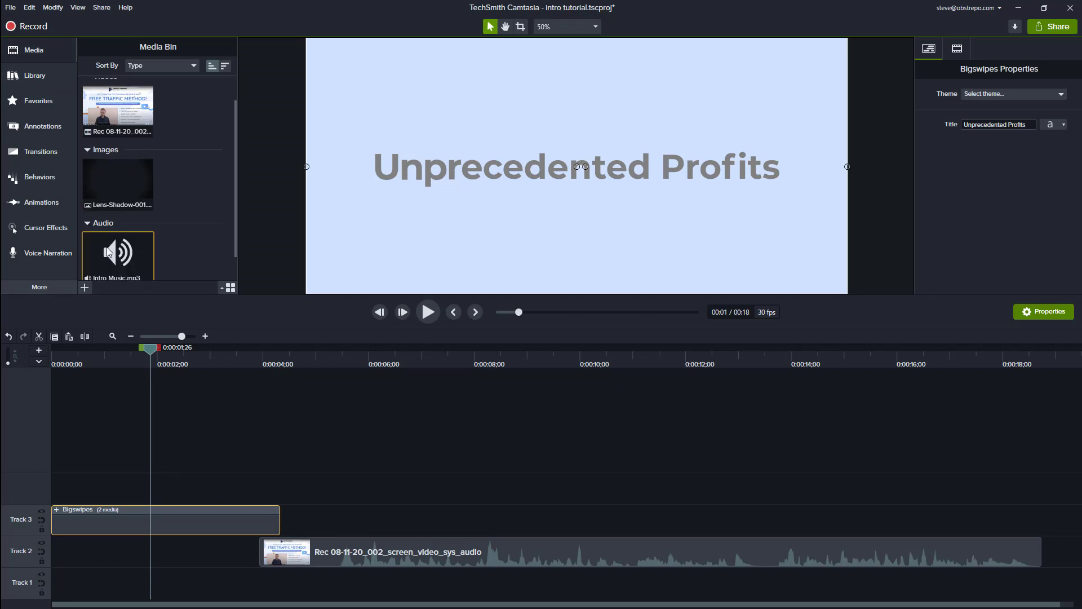
left_click_drag(109, 225, 54, 484)
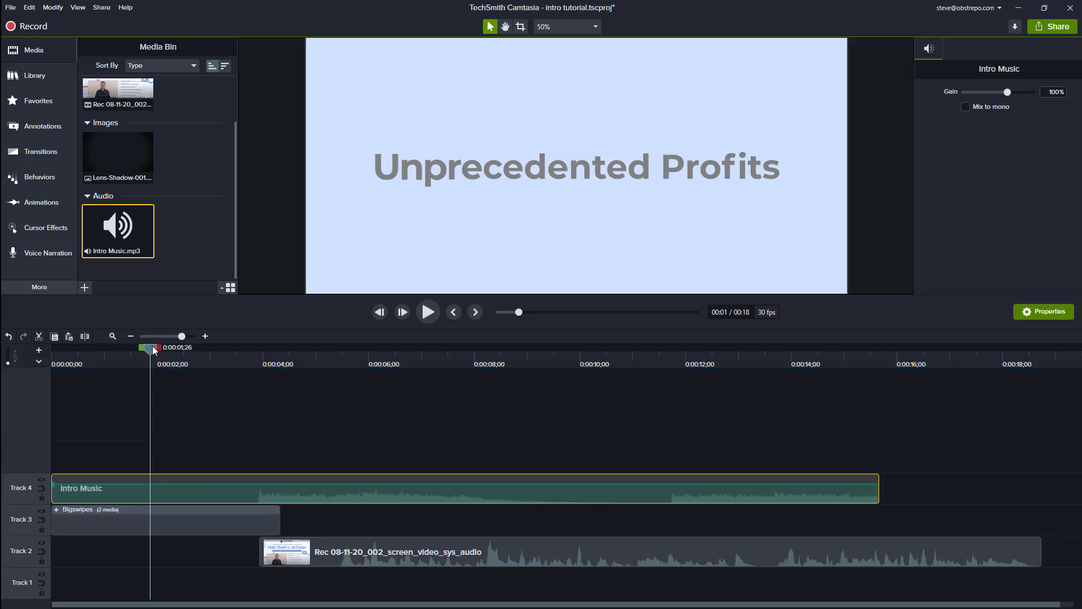
- Split Intro Music where the title fades and delete the part before the split
left_click_drag(153, 350, 257, 362)
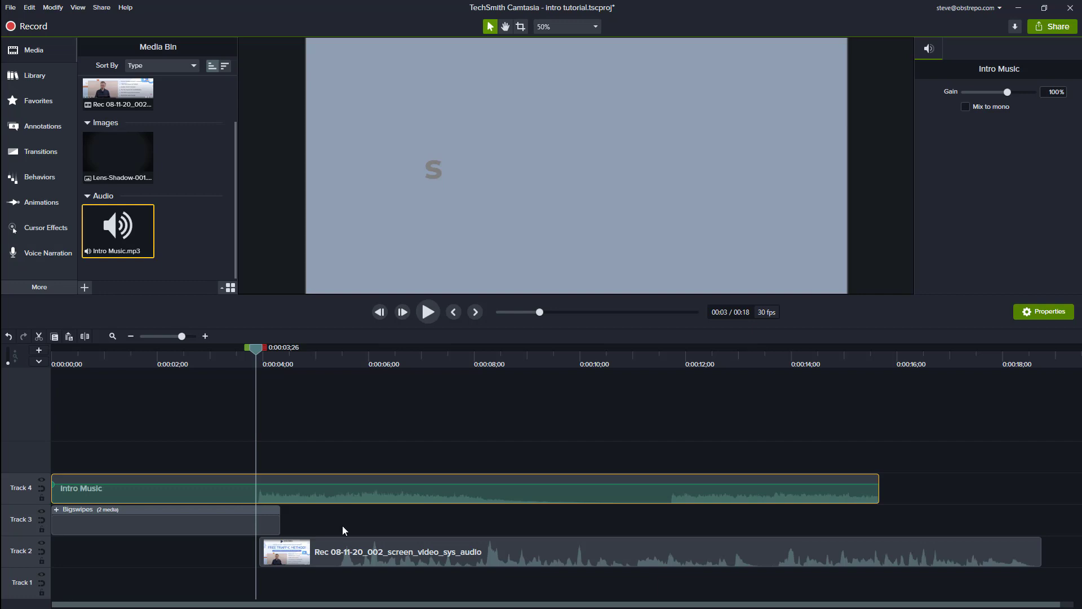
key("s")
left_click(226, 494)
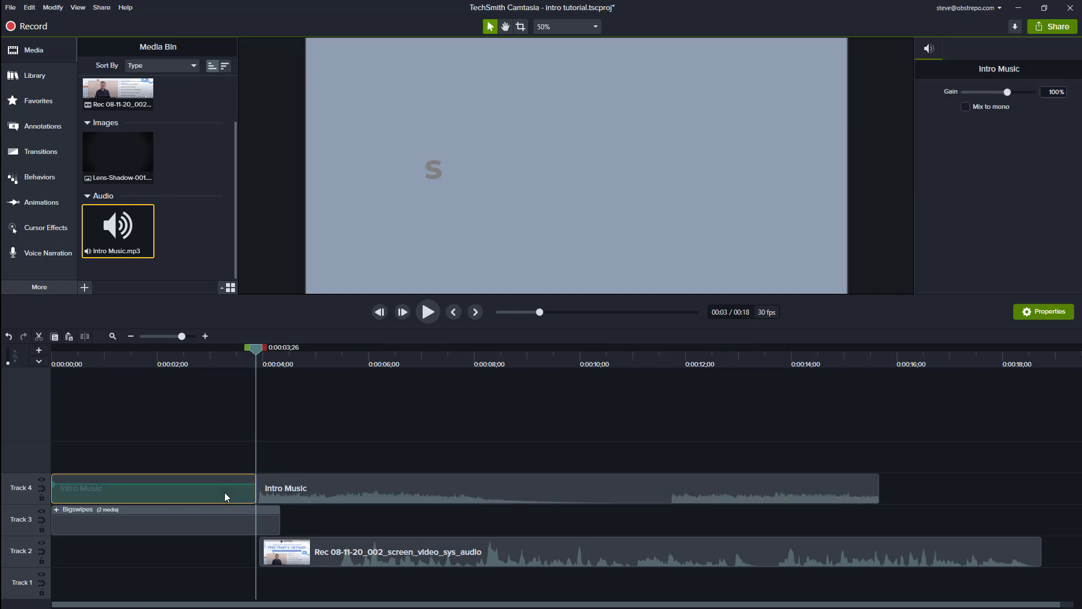
key("Delete")
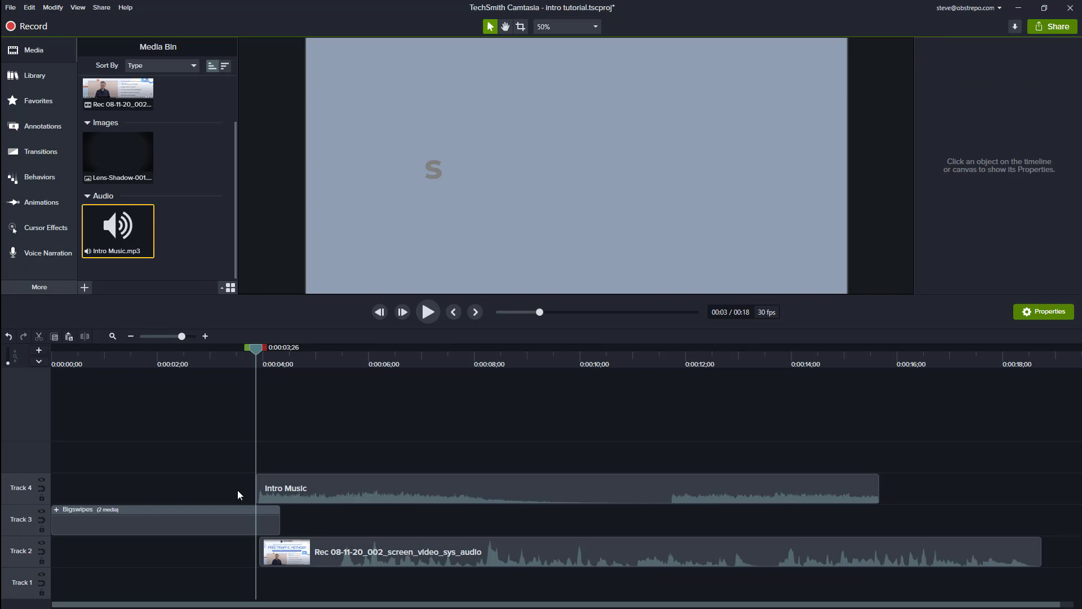
- Cut the music at about 10 seconds, move it to 0:00, and trim it to the intro's end
left_click_drag(260, 351, 602, 389)
left_click(626, 493)
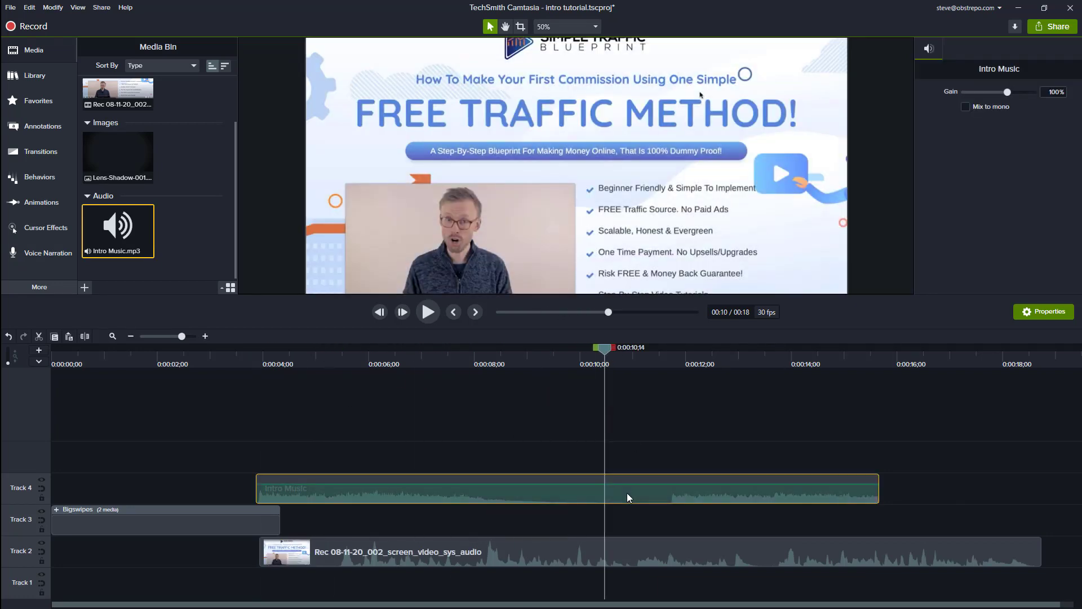
key("s")
left_click(638, 489)
key("Delete")
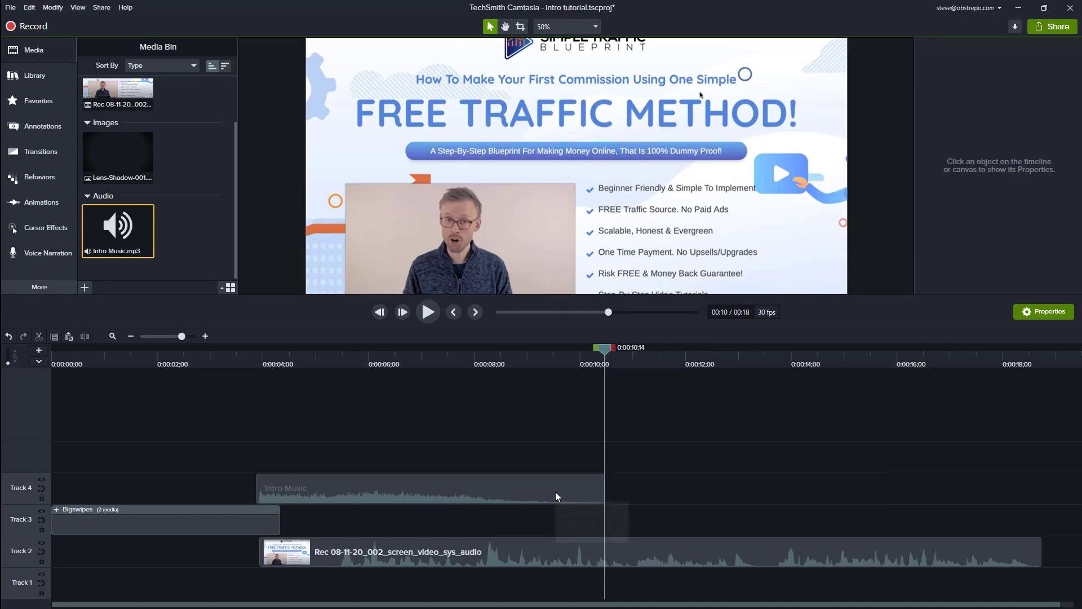
left_click_drag(555, 492, 351, 492)
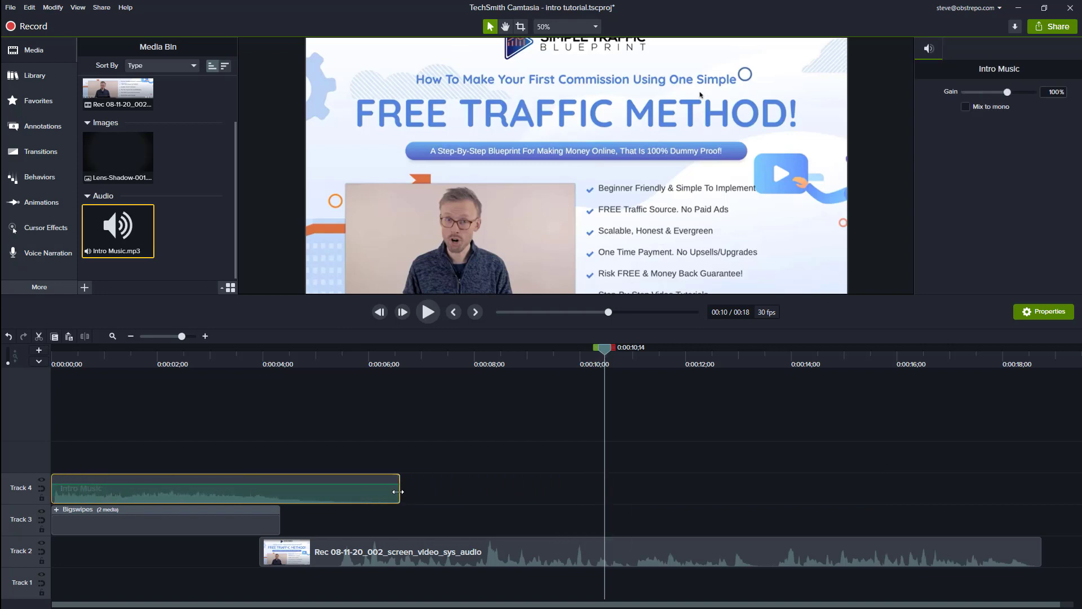
left_click_drag(399, 492, 285, 496)
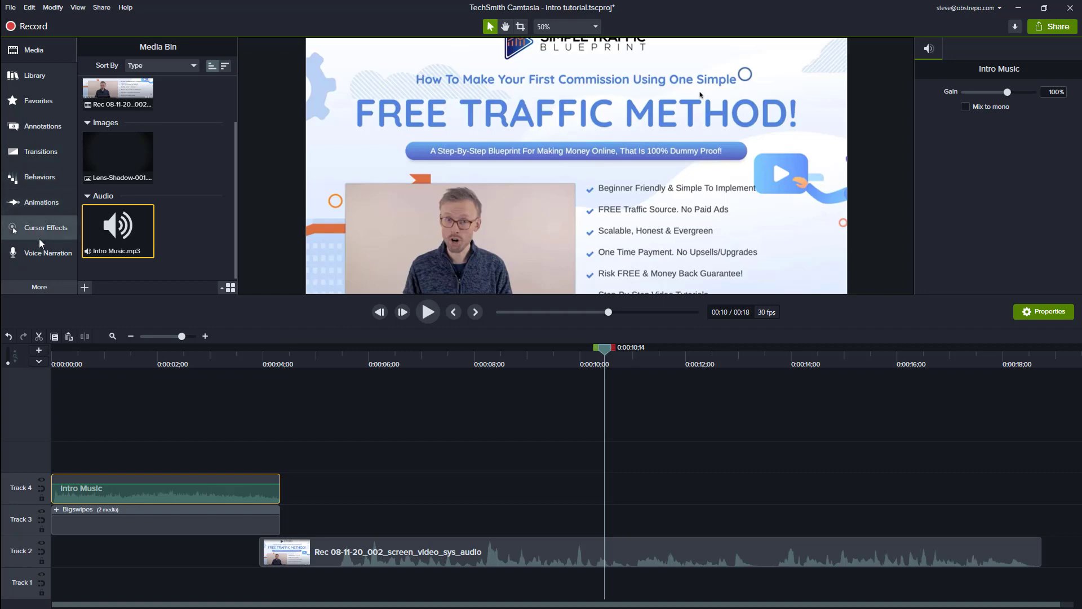
- Apply a Fade Out to Intro Music, start the fade later, and rewind to 0:00
left_click(40, 288)
left_click(120, 288)
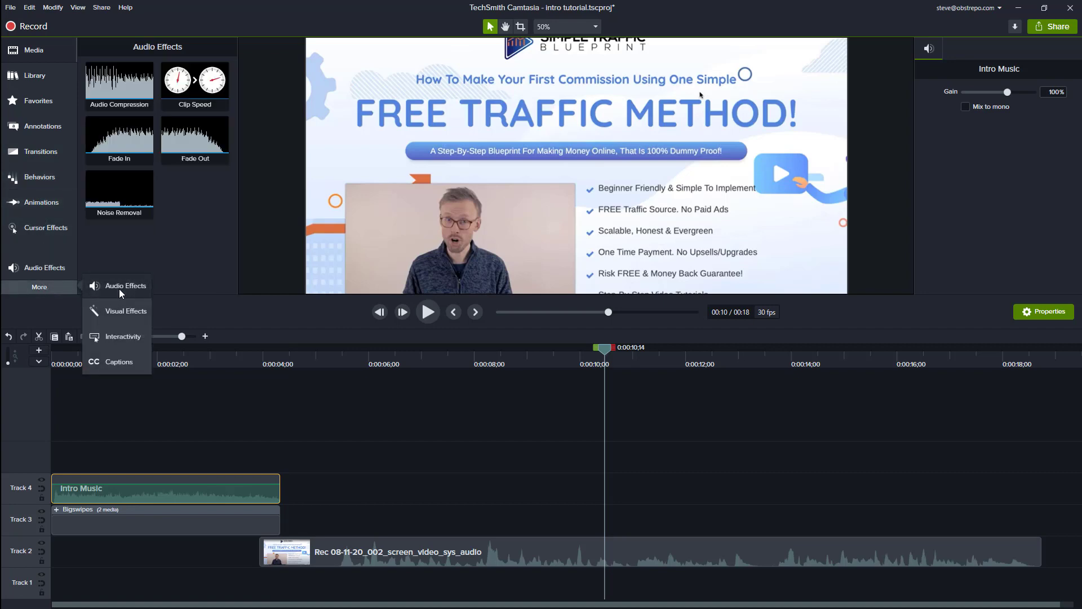
left_click_drag(194, 144, 248, 497)
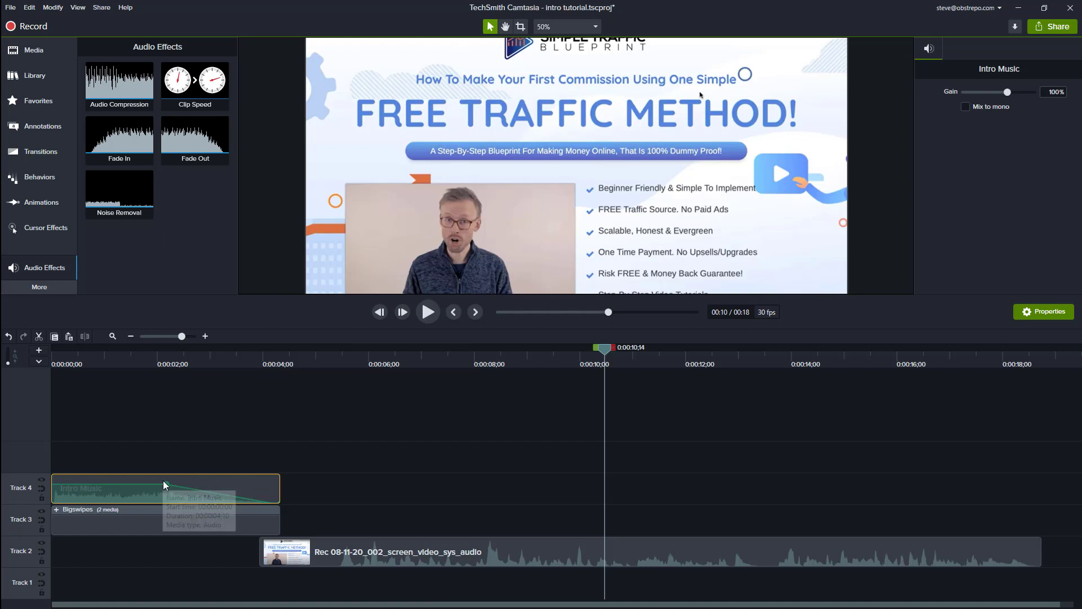
left_click_drag(165, 483, 245, 486)
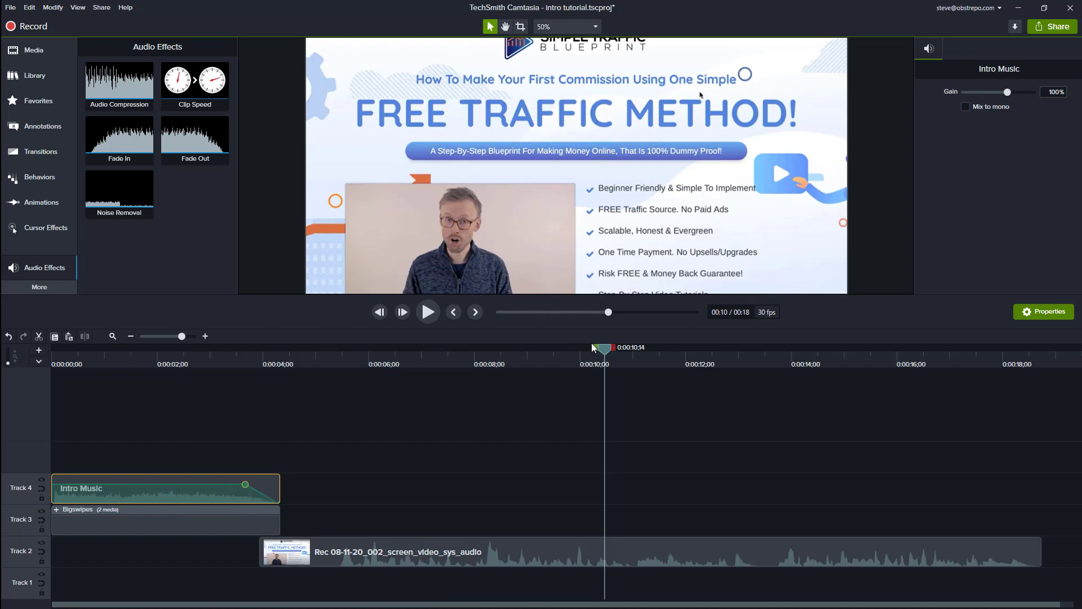
left_click_drag(603, 352, 20, 397)
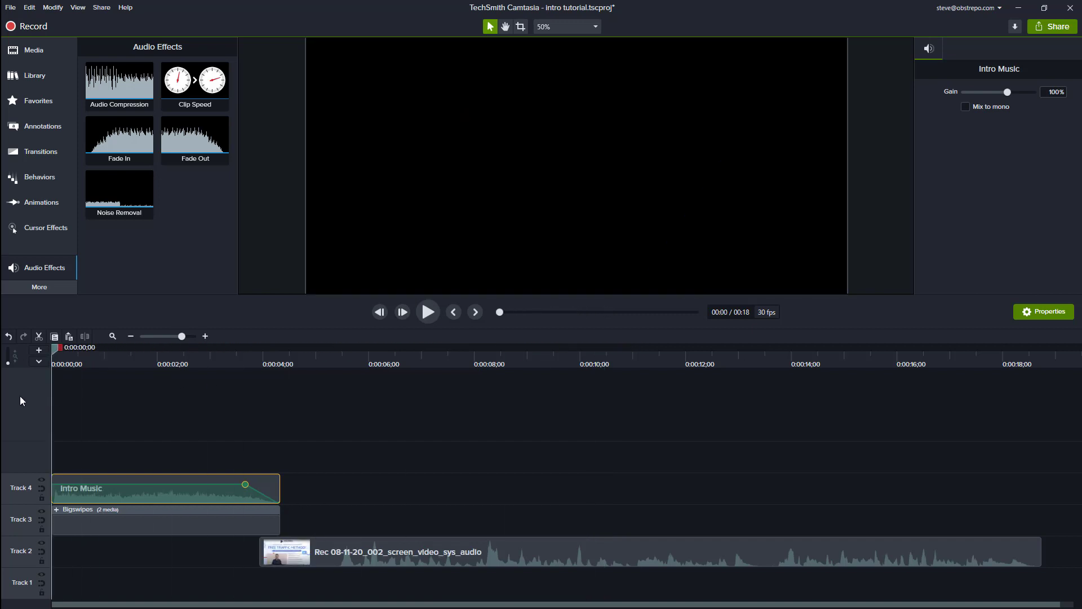
left_click(428, 314)
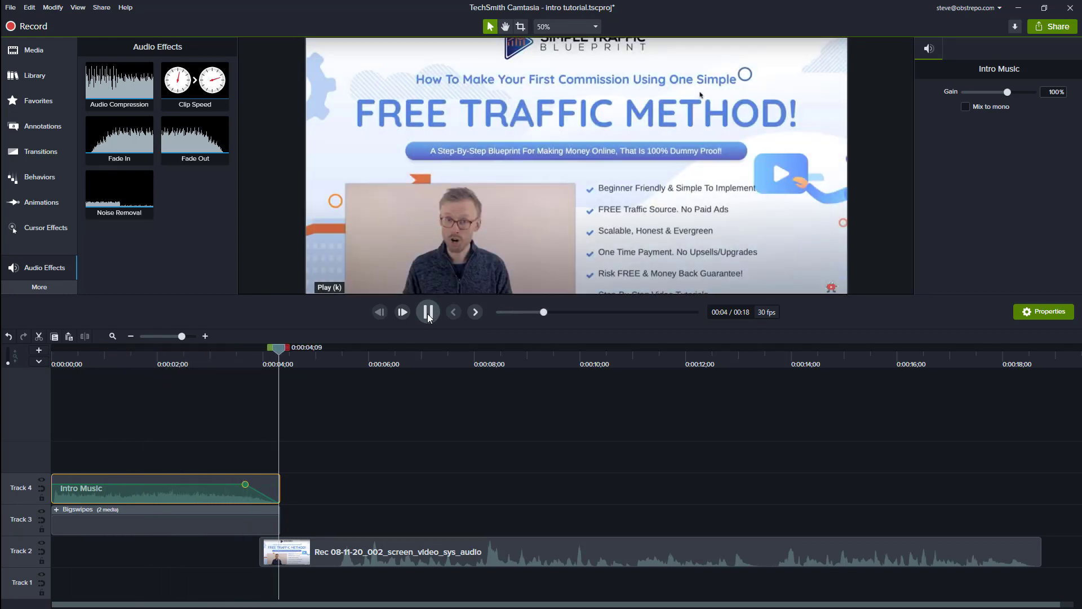
left_click(428, 314)
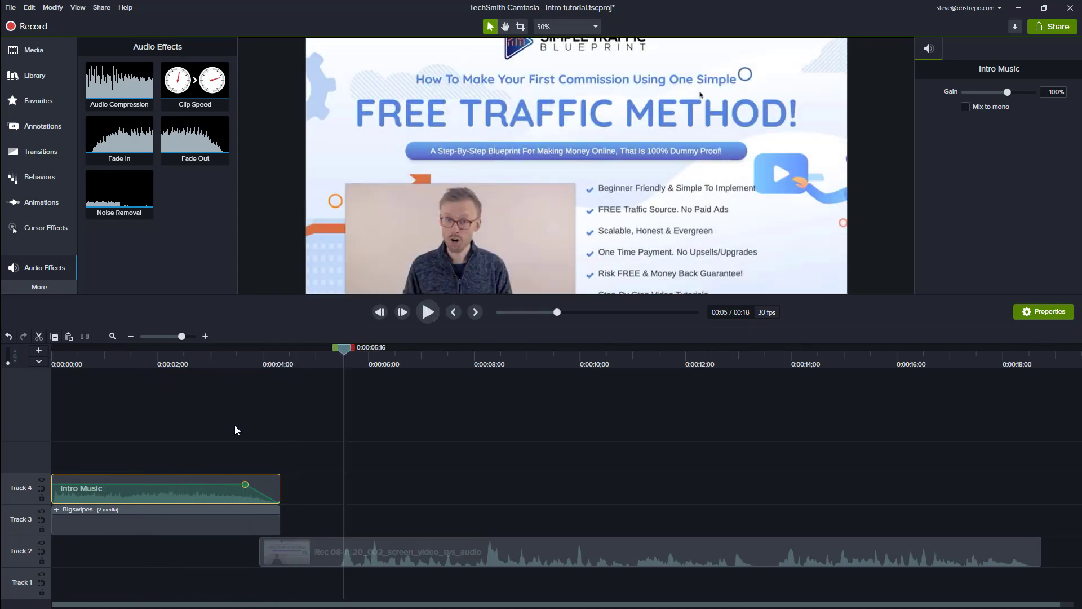